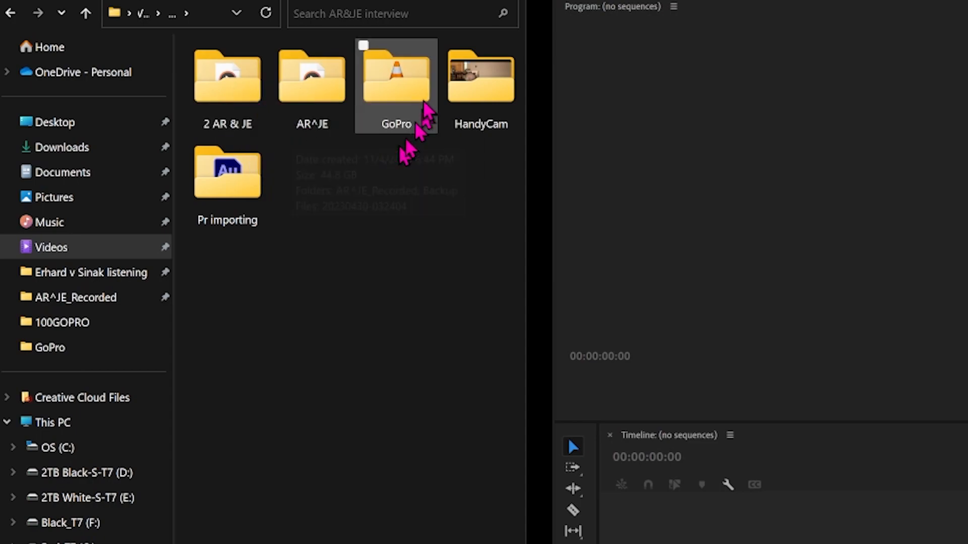
Open the Media Browser in Premiere Pro and browse to the AR&JE interview folder inside Videos
mouse_move(410, 89)
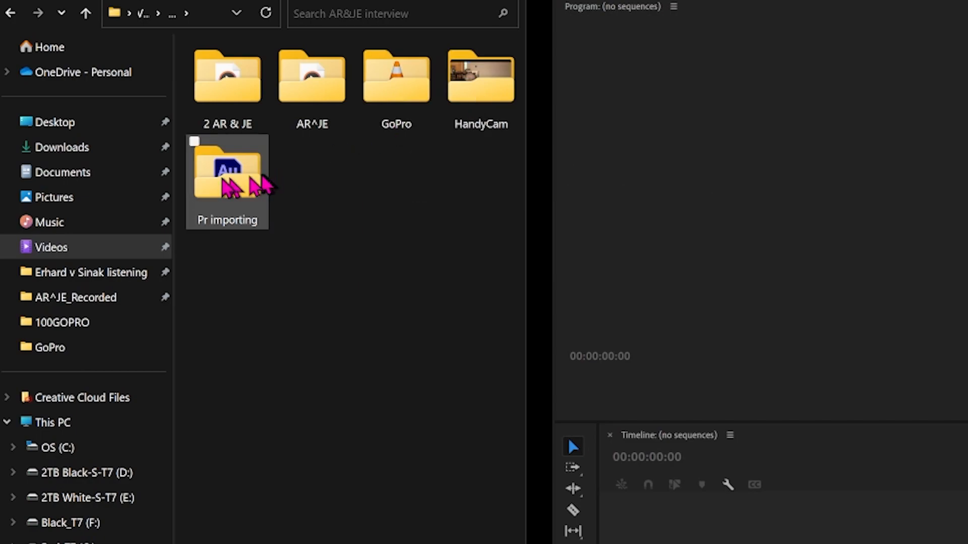
mouse_move(224, 189)
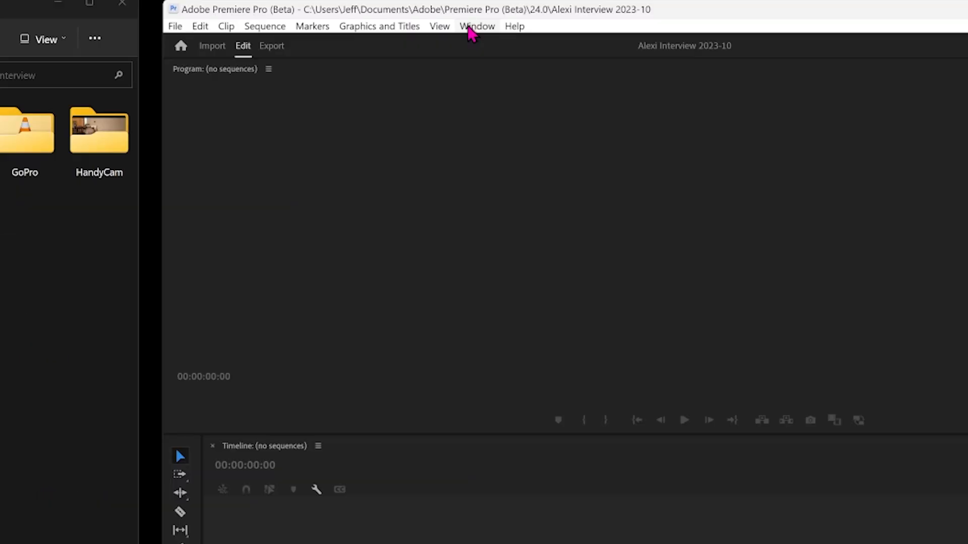
click(472, 27)
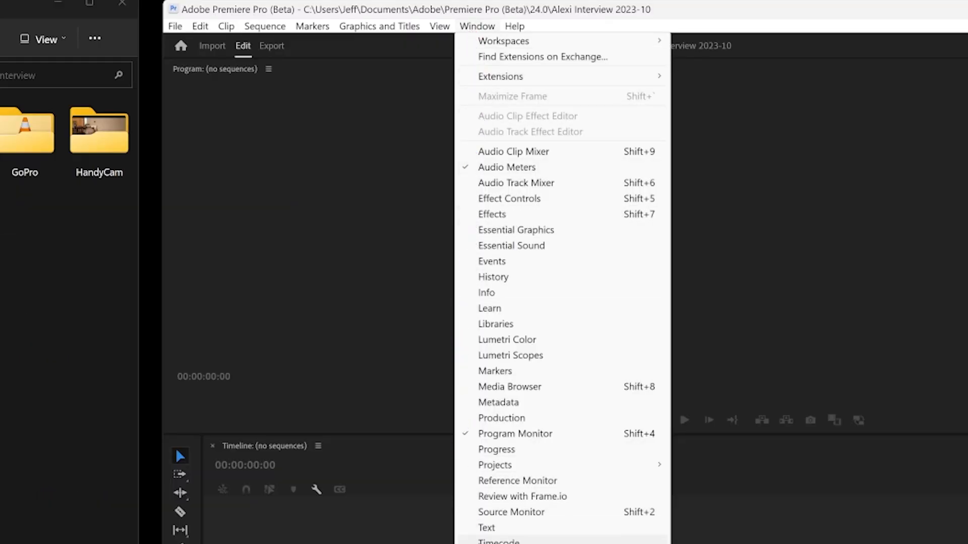
click(502, 388)
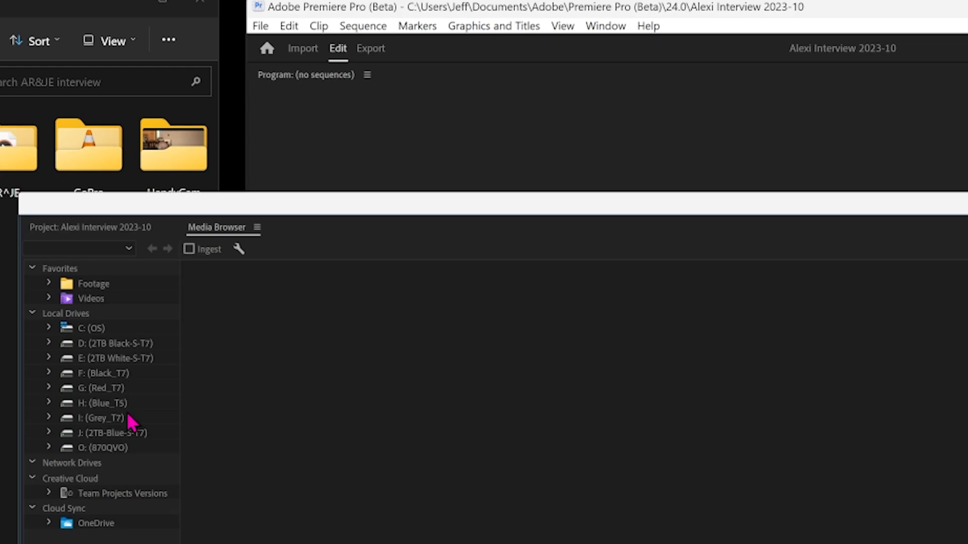
click(72, 296)
double_click(720, 252)
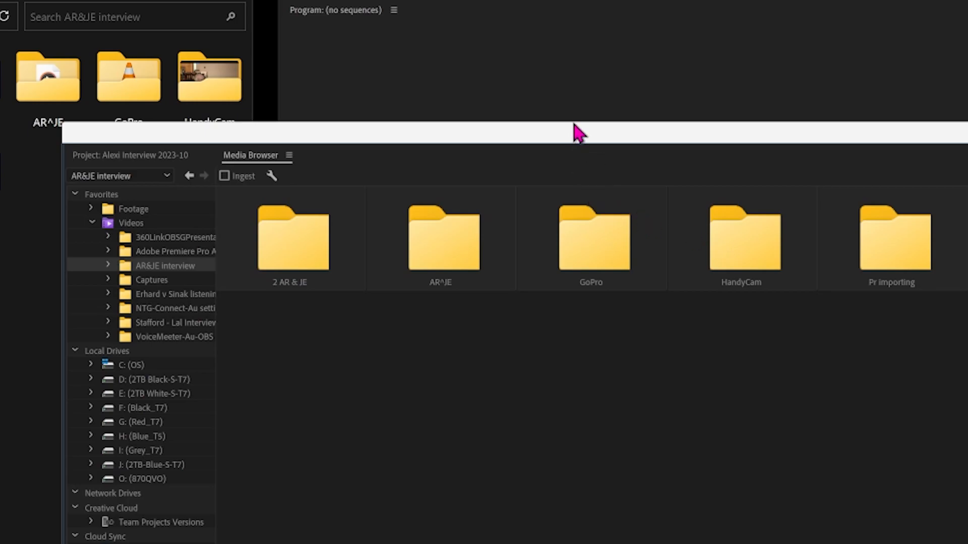
Import all five AR&JE interview folders, from 2 AR & JE through Pr importing, into the project
drag(966, 292, 240, 193)
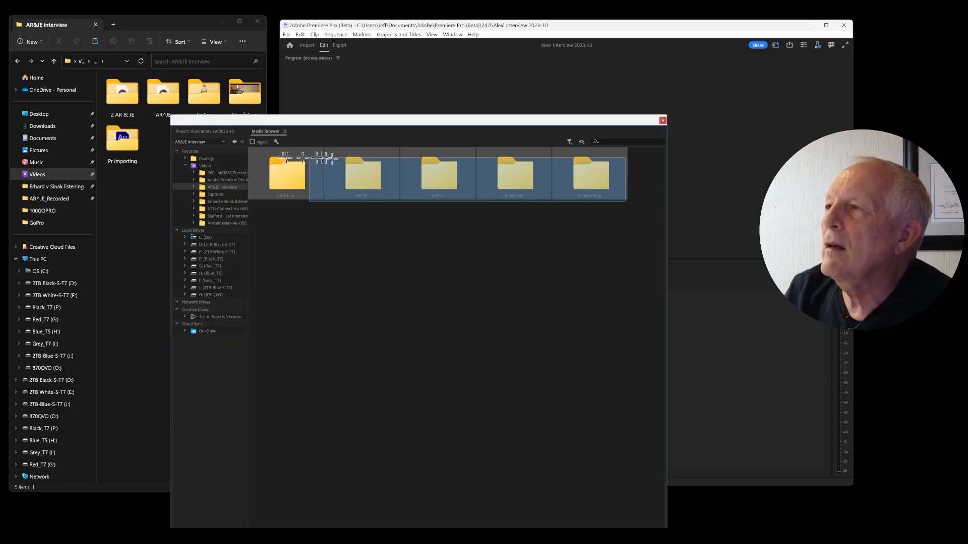
right_click(456, 234)
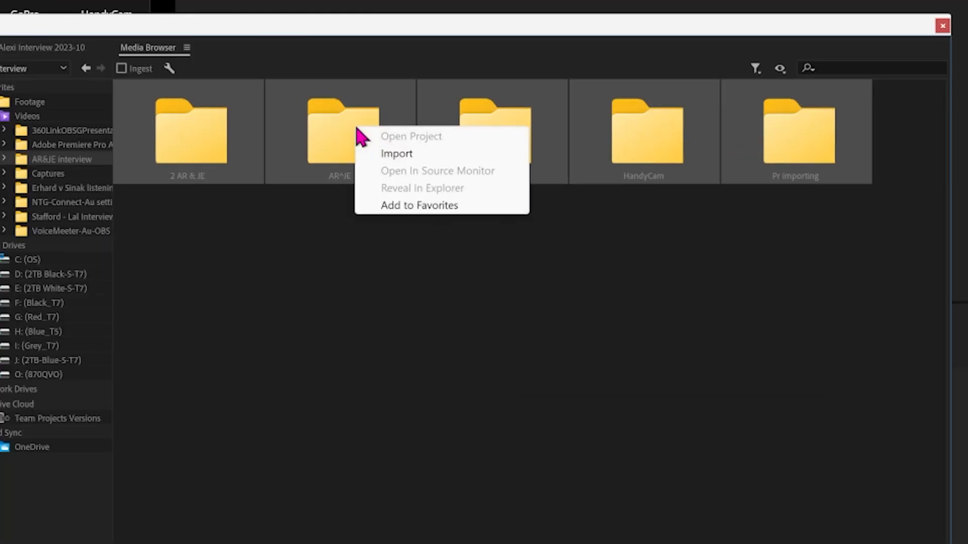
click(398, 156)
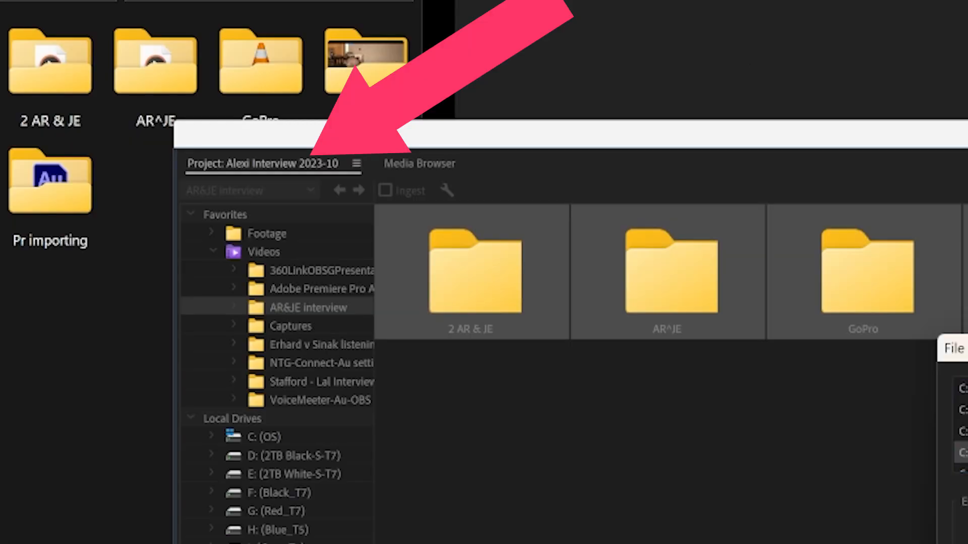
key(Return)
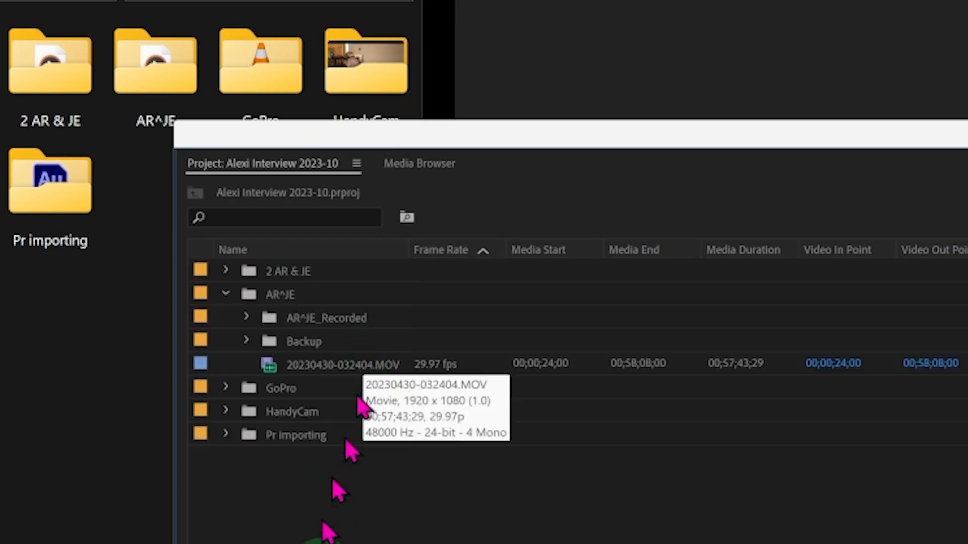
Expand the GoPro and HandyCam bins and assign the Green label to the HandyCam bin
click(226, 388)
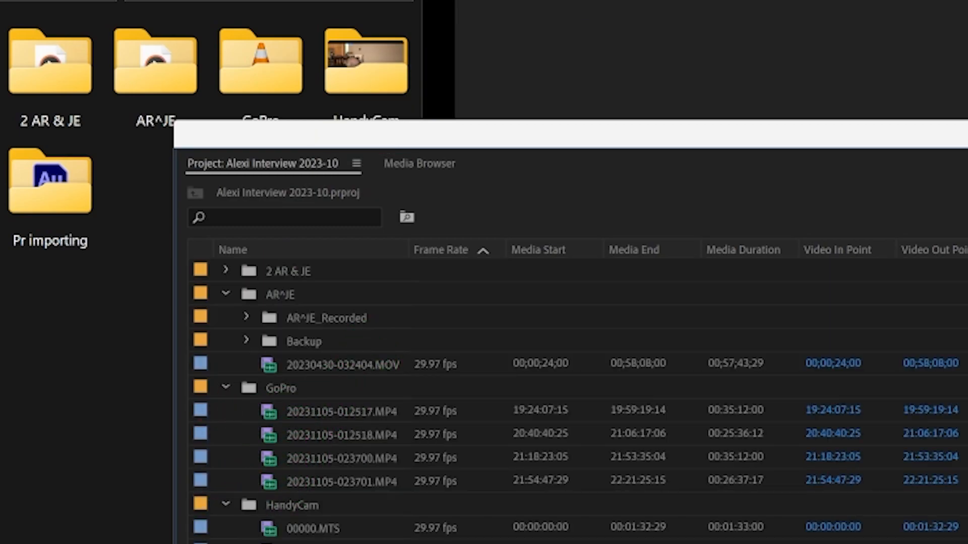
click(226, 505)
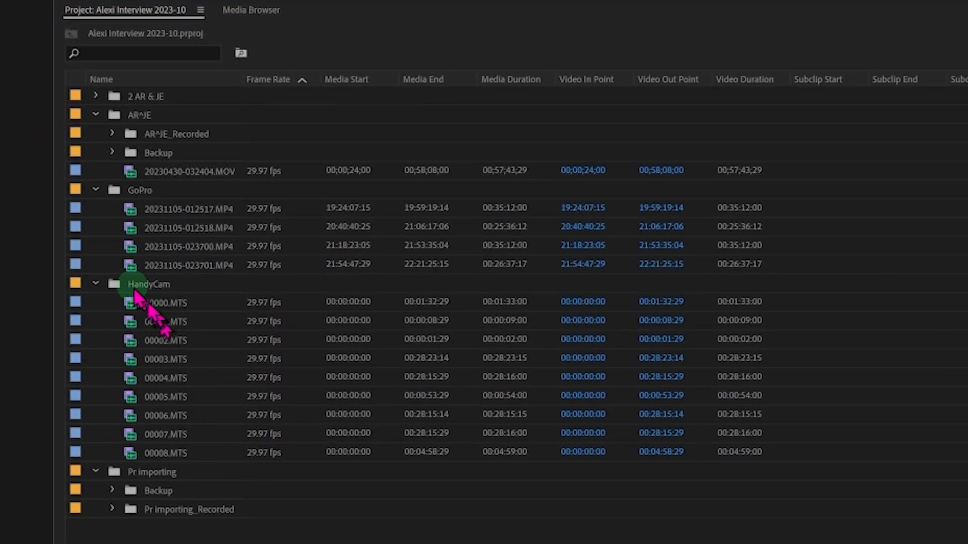
right_click(76, 281)
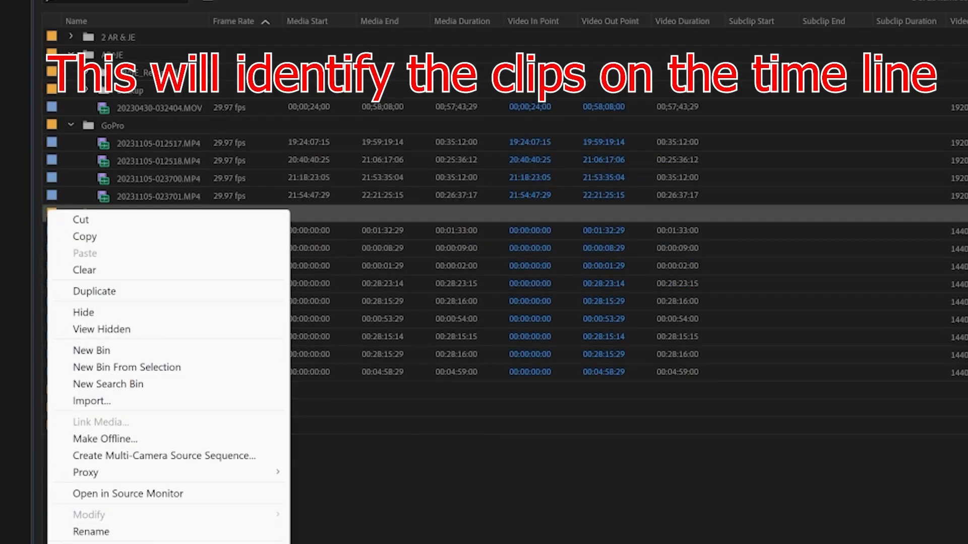
mouse_move(101, 543)
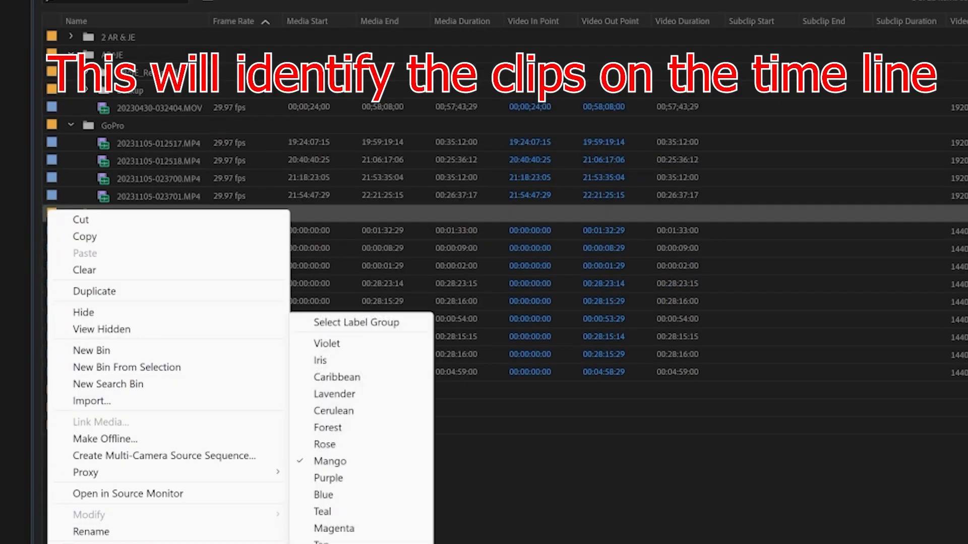
click(319, 542)
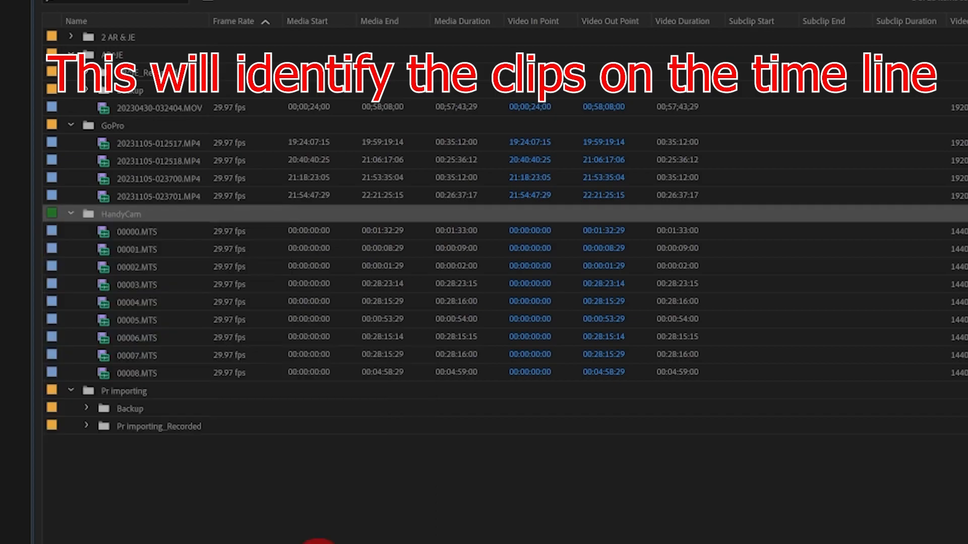
Assign the Green label to all HandyCam clips from 00000.MTS to 00008.MTS
click(51, 230)
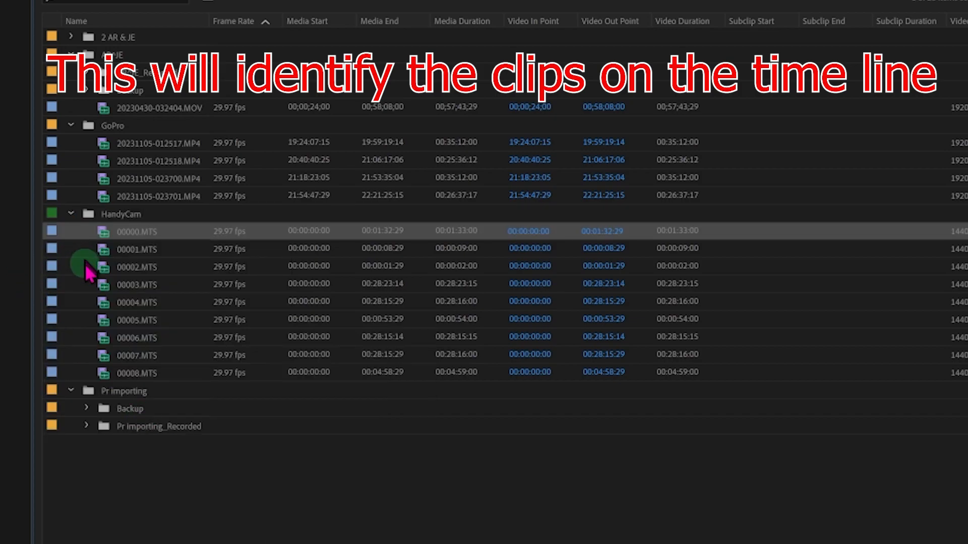
shift+click(56, 373)
right_click(75, 330)
mouse_move(227, 225)
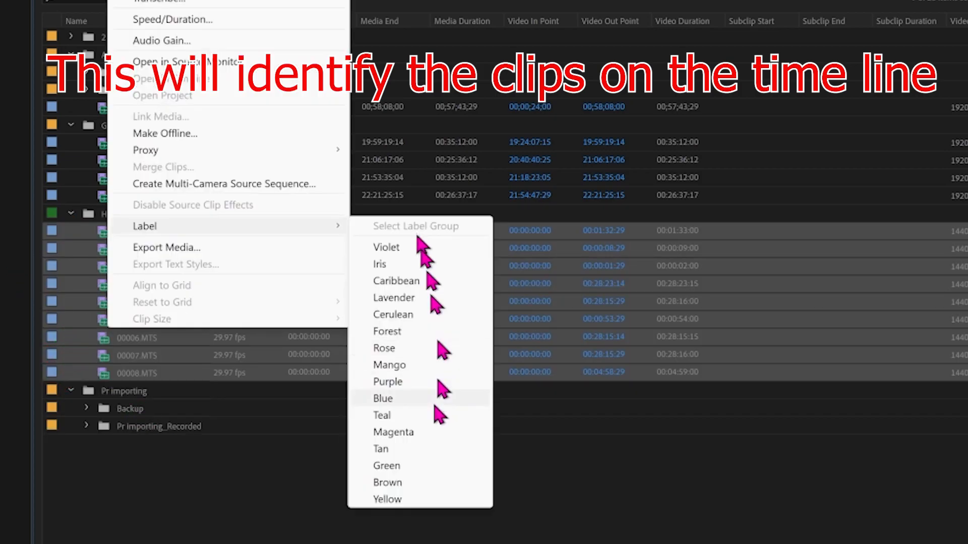
click(391, 466)
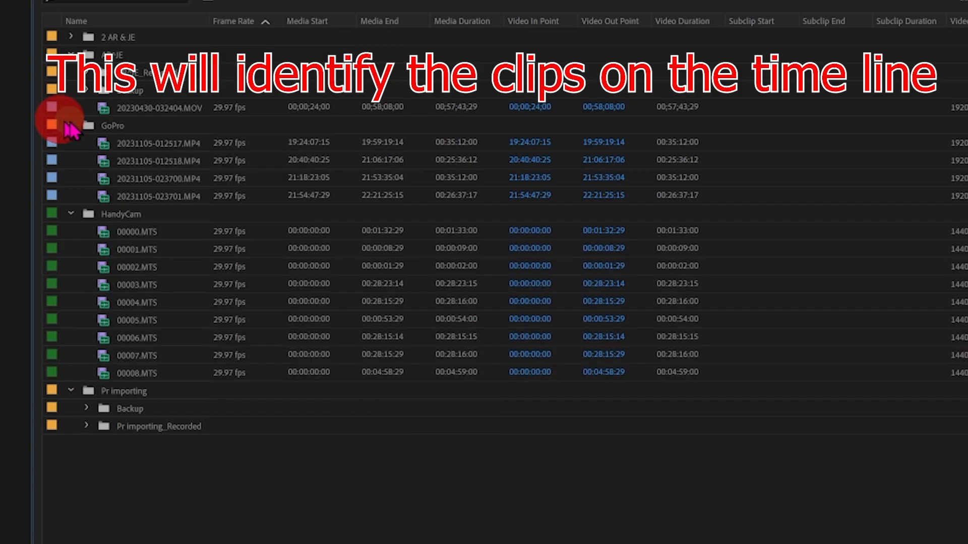
Assign the Rose label to the GoPro bin and to its four MP4 clips
right_click(56, 126)
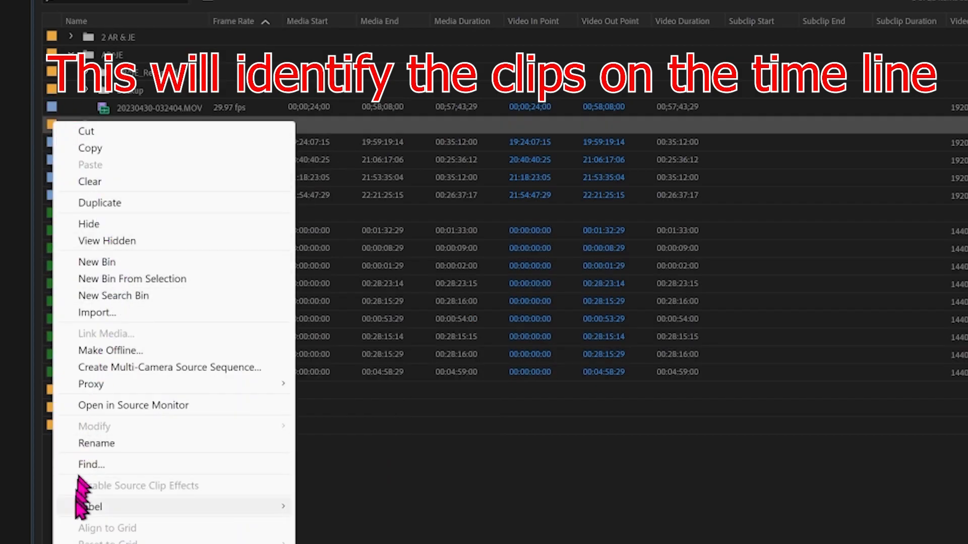
mouse_move(80, 508)
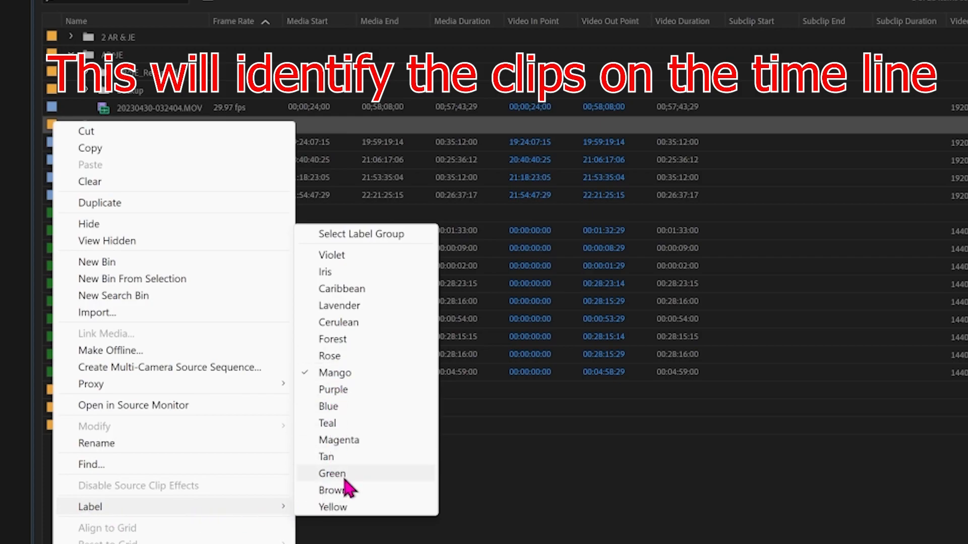
click(333, 356)
click(50, 146)
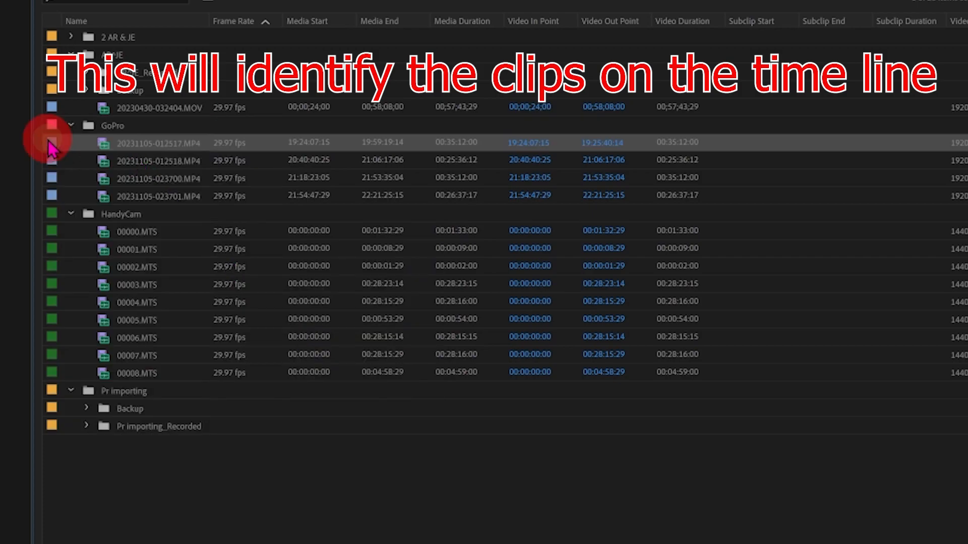
shift+click(55, 197)
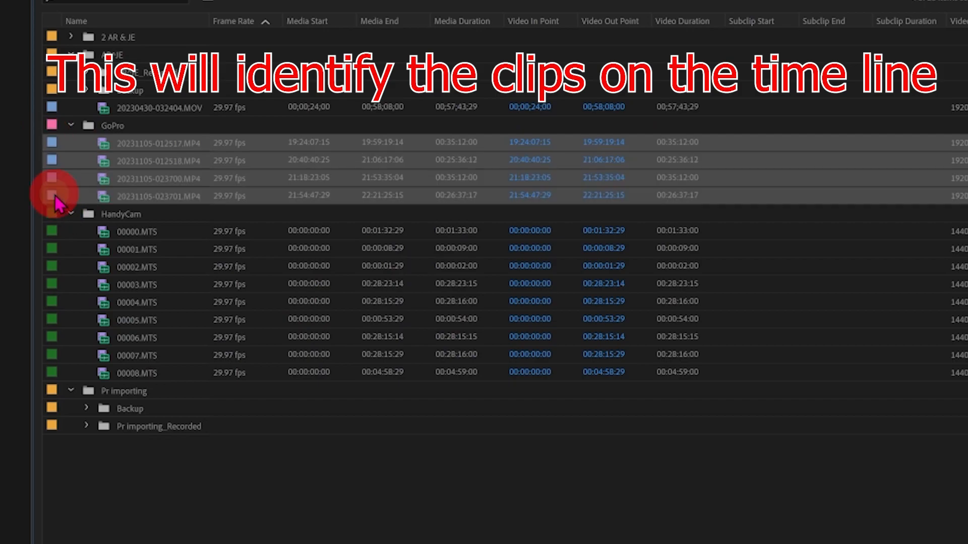
right_click(53, 168)
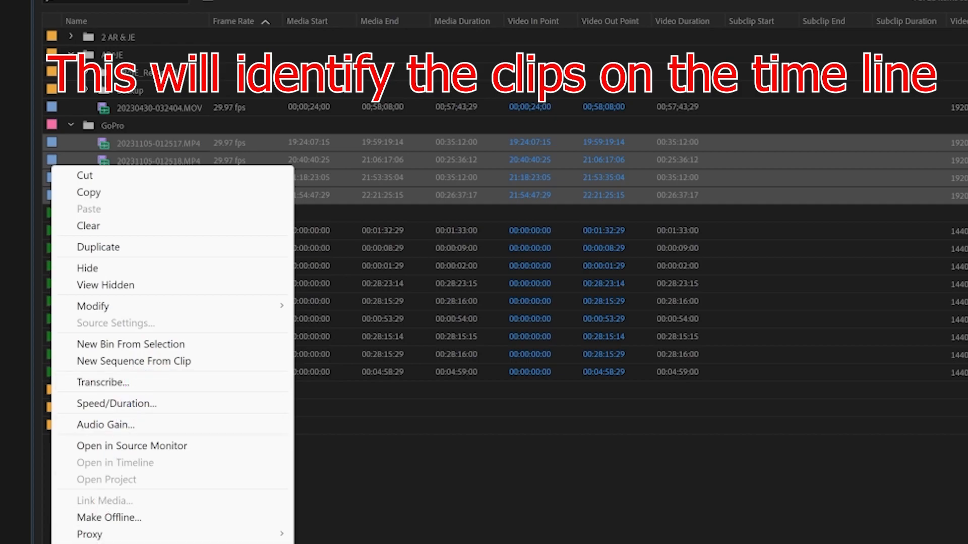
click(324, 459)
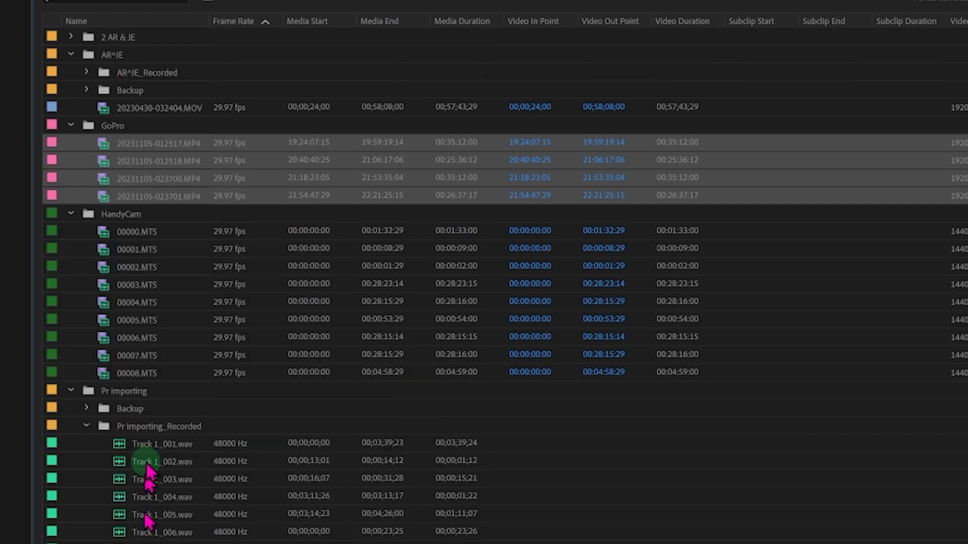
Clear the Backup bin inside Pr importing and the Pr importing bin itself from the project
click(87, 408)
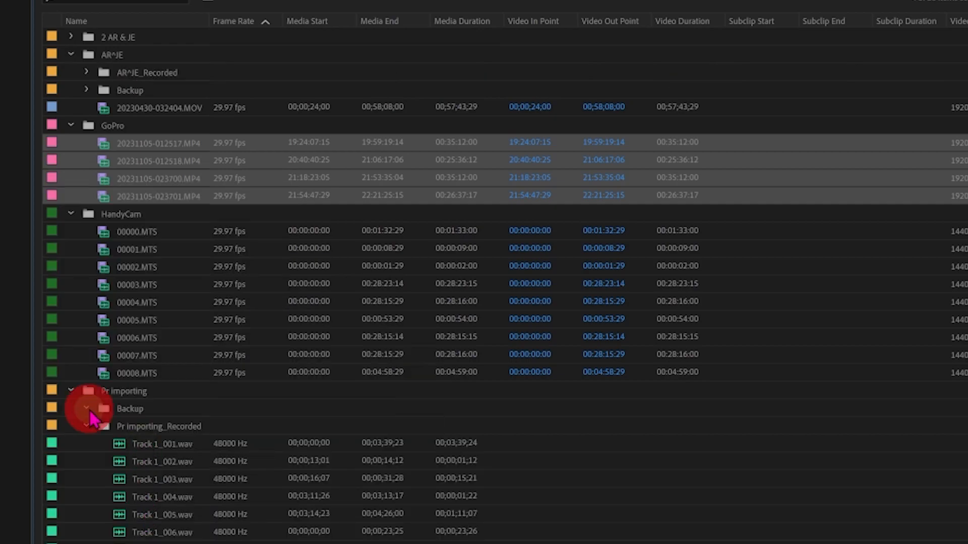
click(137, 409)
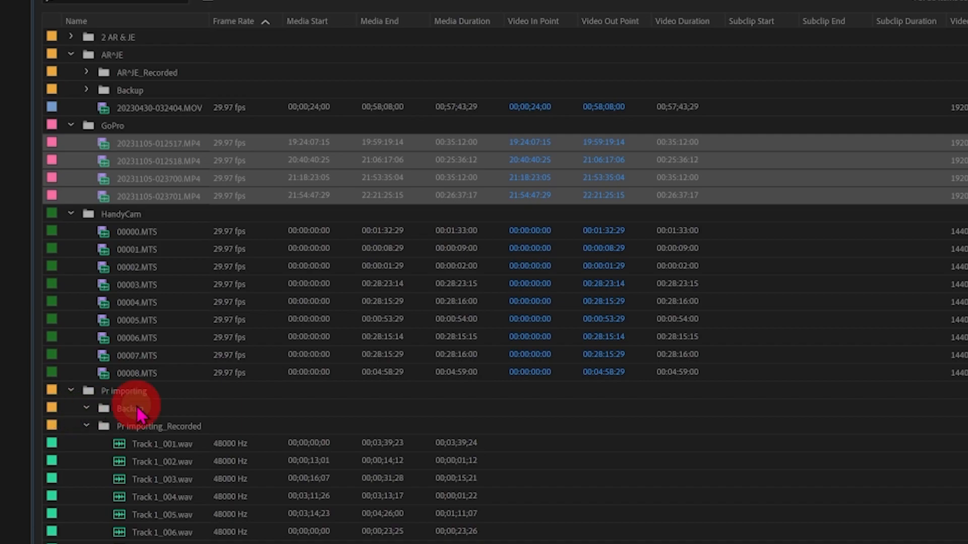
right_click(140, 415)
click(174, 16)
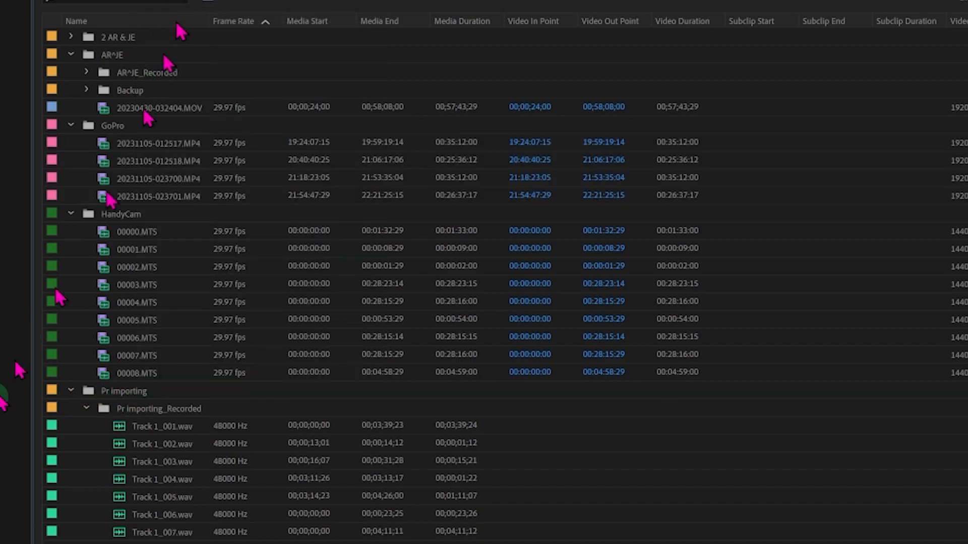
right_click(89, 390)
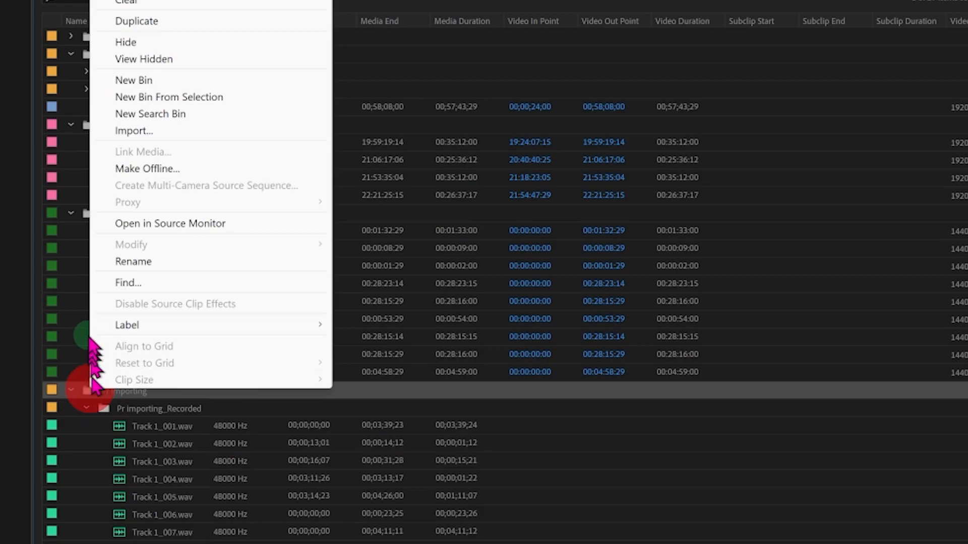
click(137, 4)
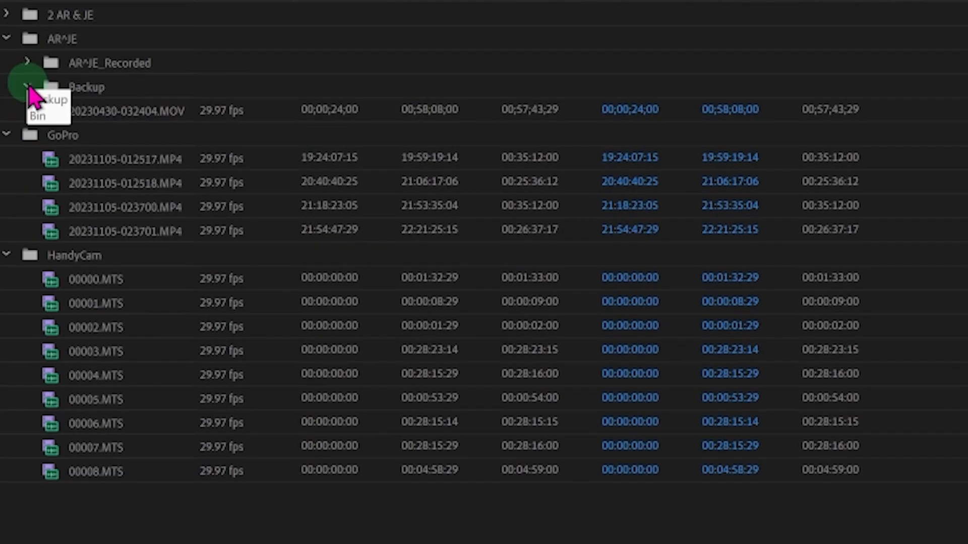
Check the contents of the Backup bin inside AR^JE and clear that bin from the project
click(24, 85)
click(23, 90)
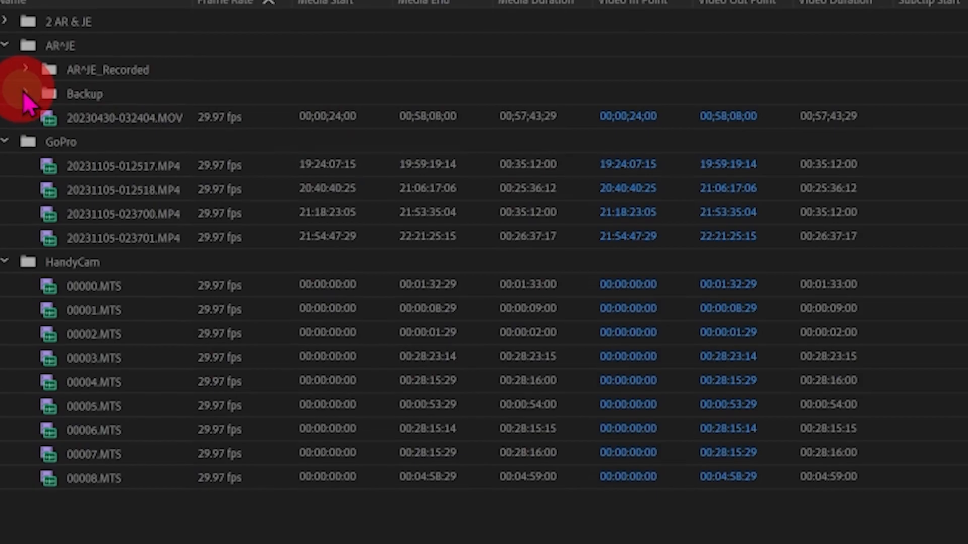
right_click(77, 97)
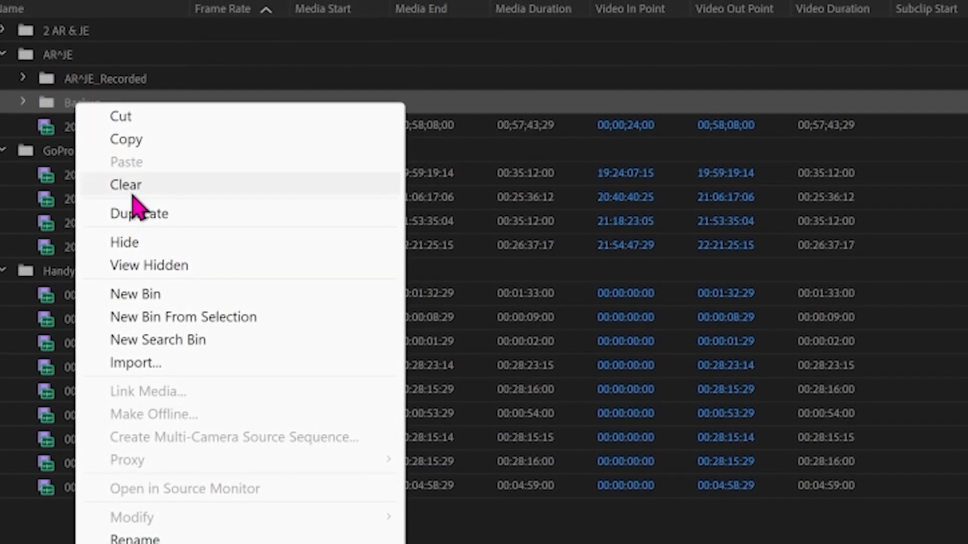
click(132, 192)
Assign the blue Iris label to the AR^JE_Recorded bin, matching the MOV clip beside it
right_click(42, 80)
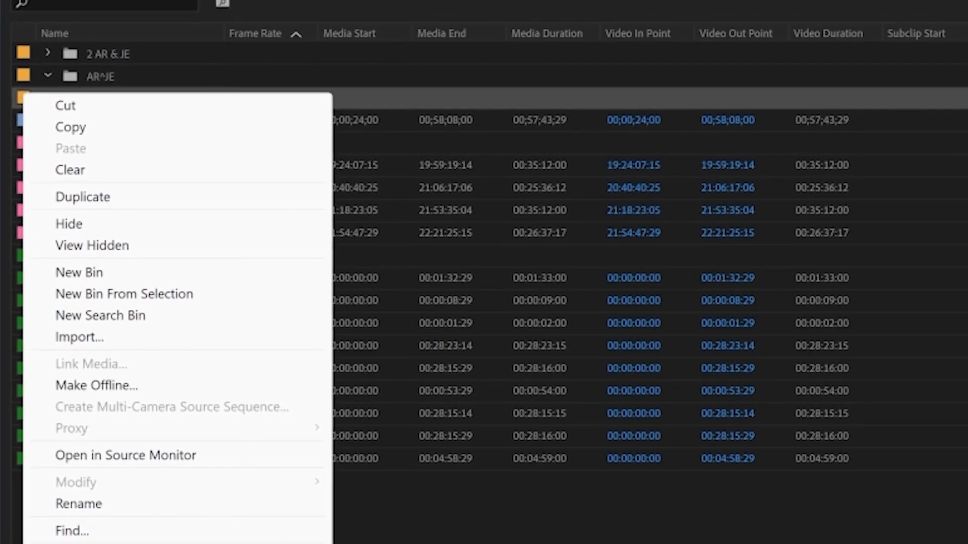
click(373, 543)
click(116, 542)
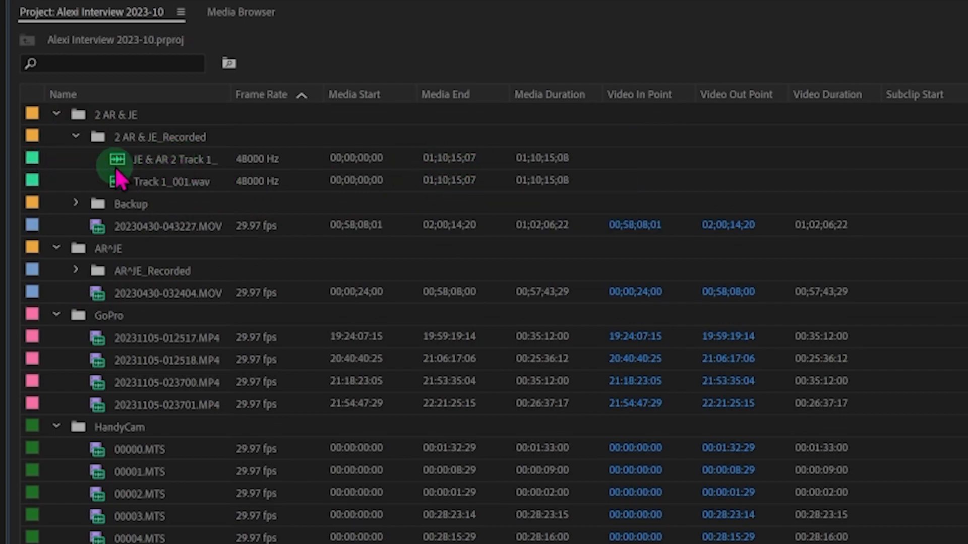
Assign the light green Forest label to the 2 AR & JE bin, its 2 AR & JE_Recorded bin and the two audio tracks
right_click(31, 110)
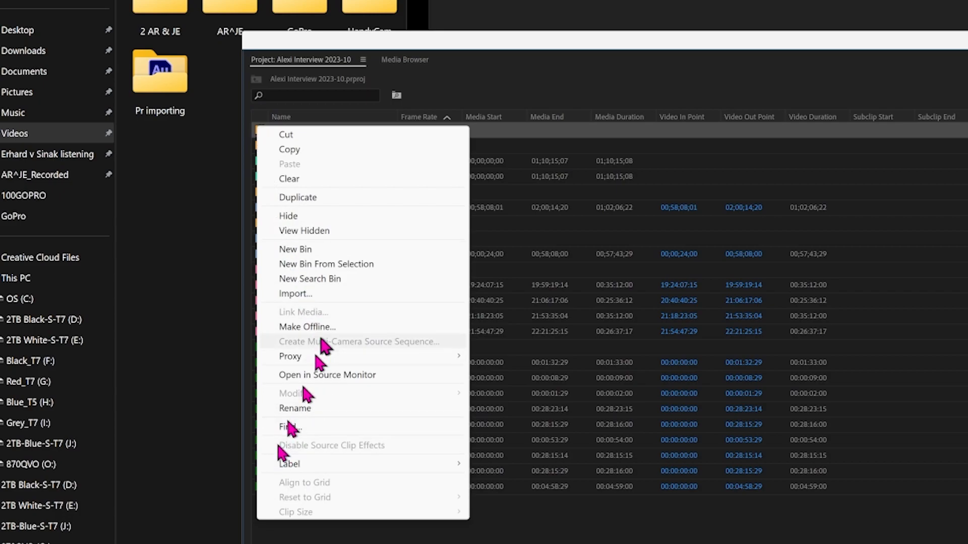
mouse_move(303, 463)
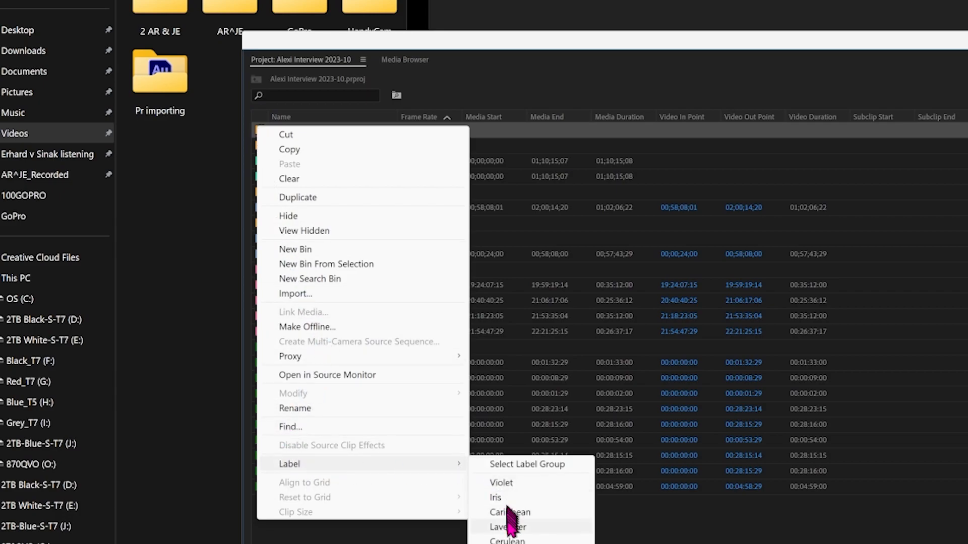
click(501, 540)
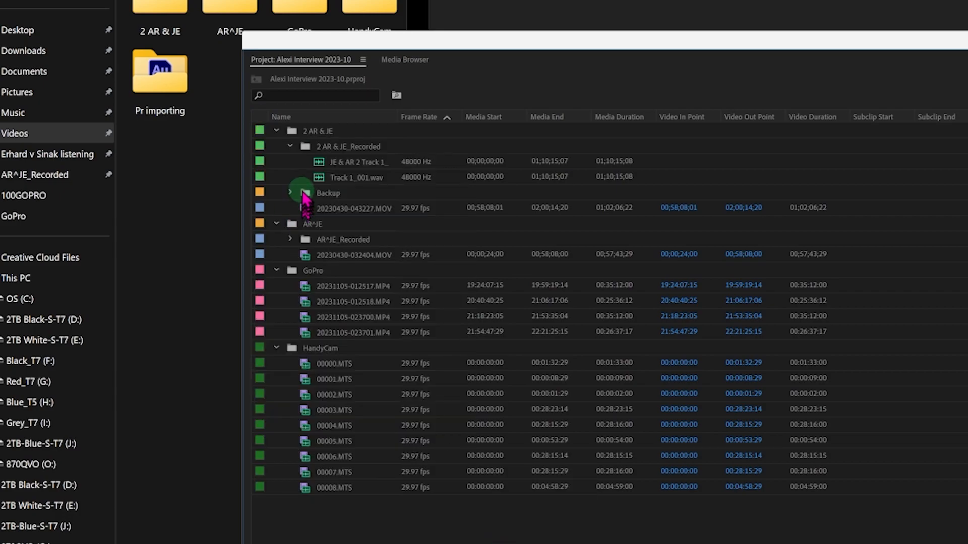
Clear the Backup bin inside the 2 AR & JE bin from the project
click(304, 196)
right_click(304, 198)
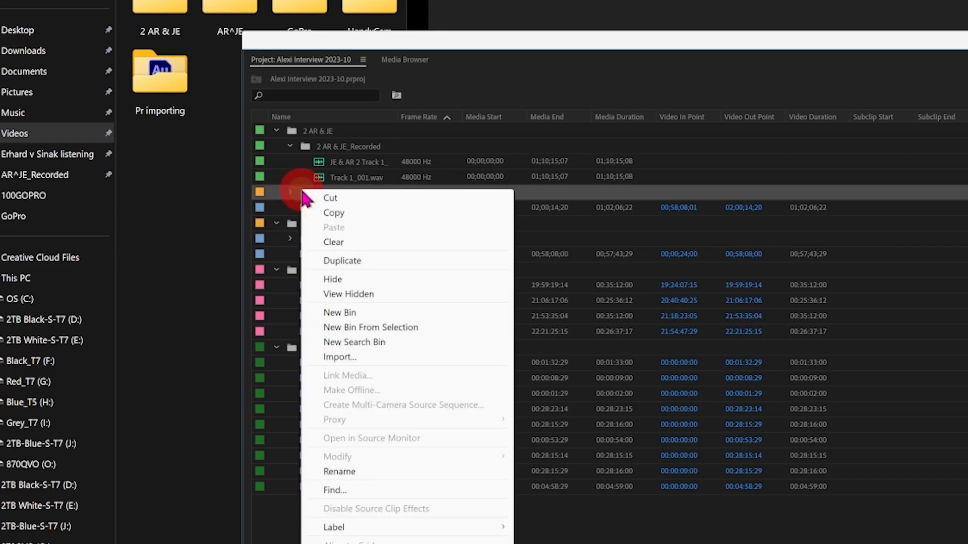
click(335, 243)
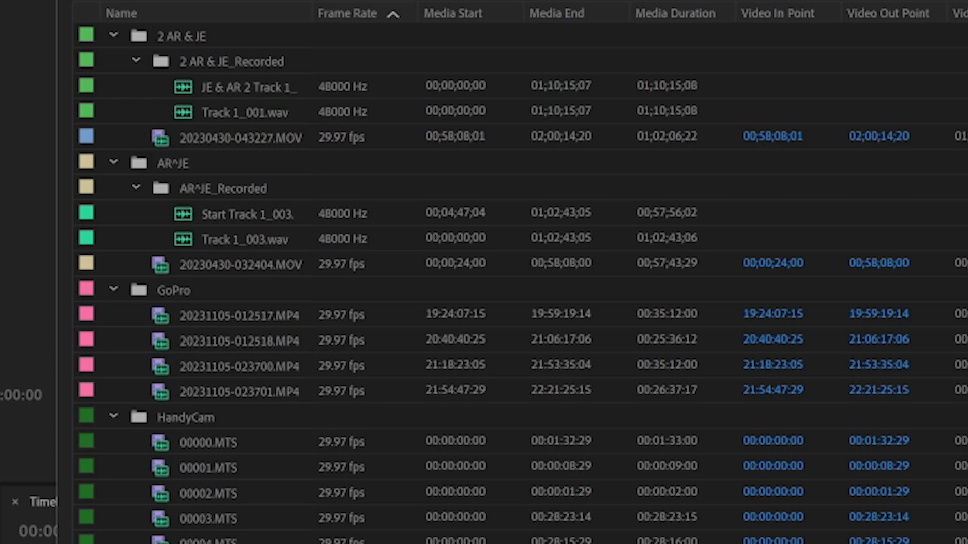
Mark the 2 AR & JE bin as hidden, remove hidden items from the project list, and turn View Hidden back on
click(888, 108)
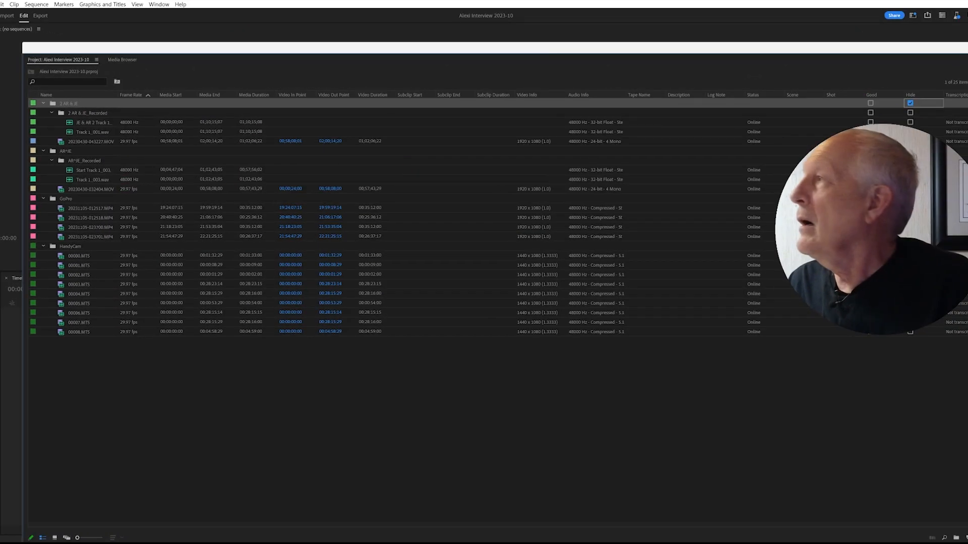
drag(351, 143, 499, 62)
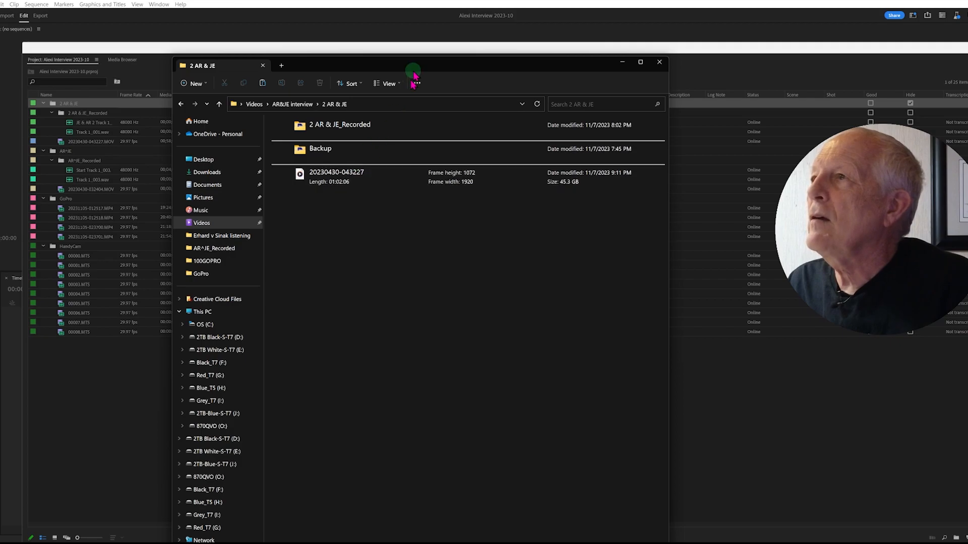
drag(414, 49, 379, 14)
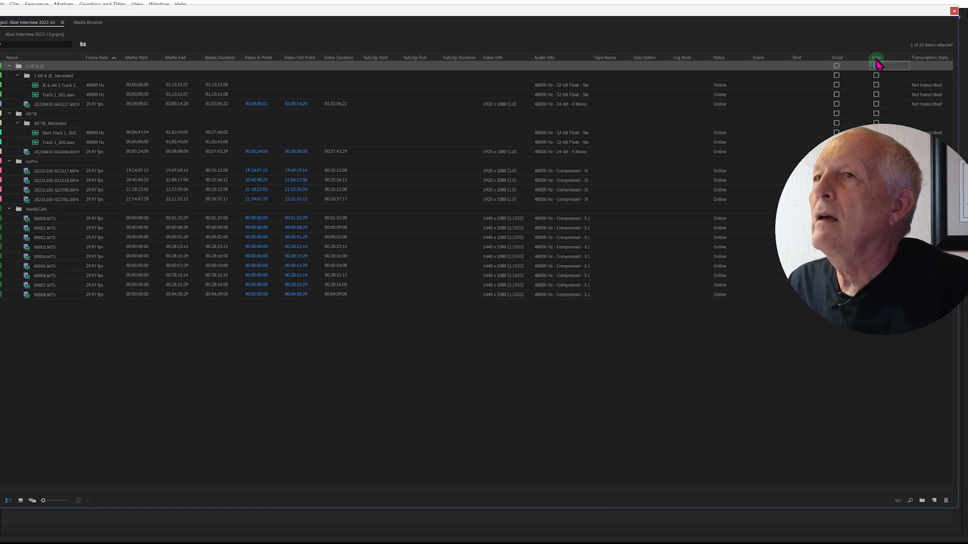
right_click(269, 365)
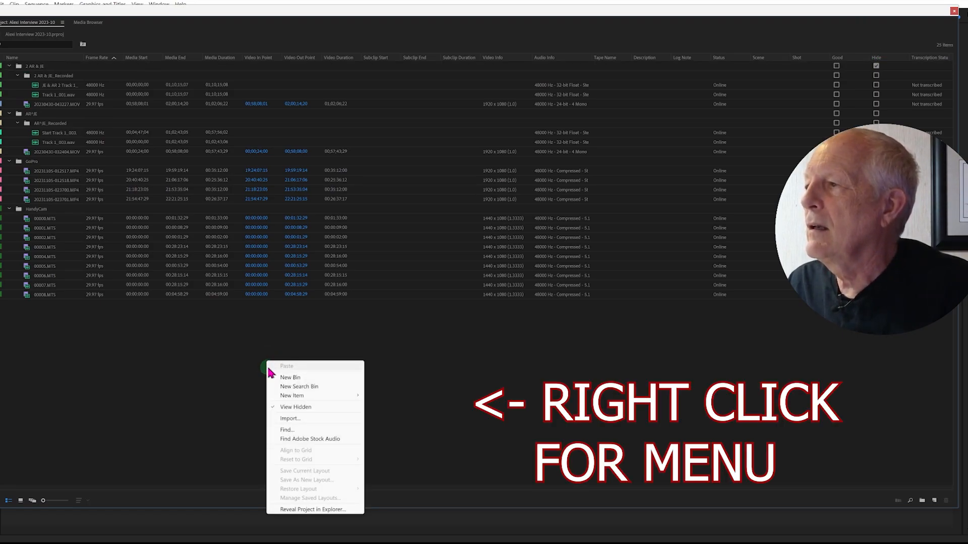
click(267, 408)
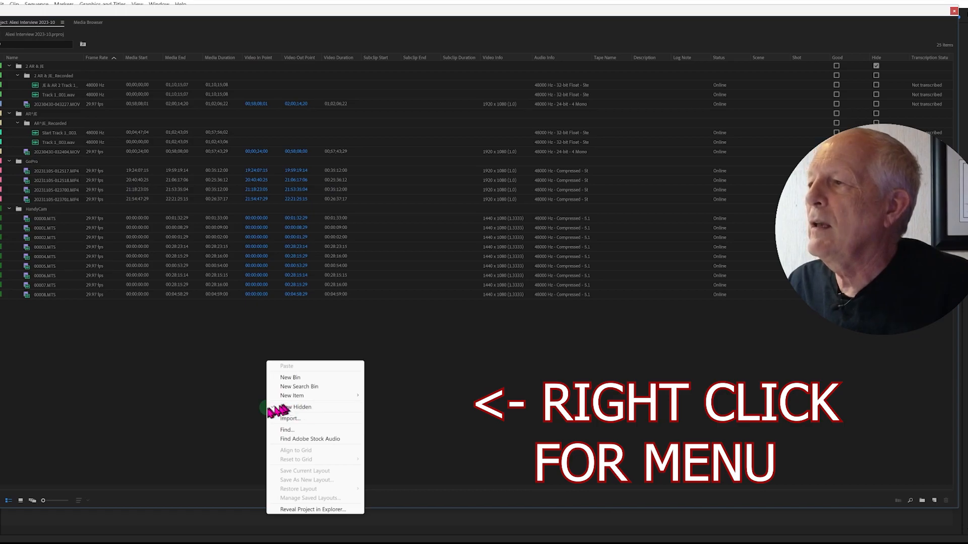
click(282, 408)
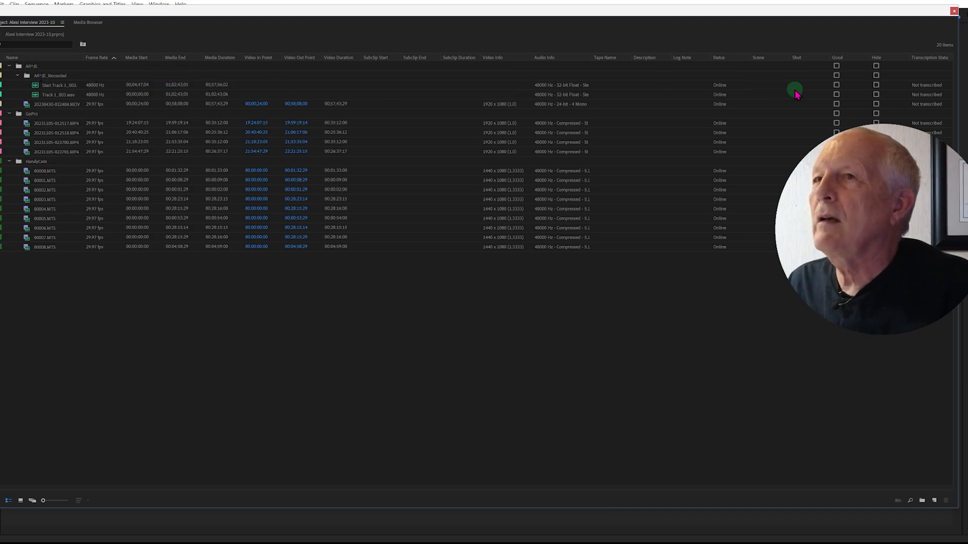
right_click(366, 311)
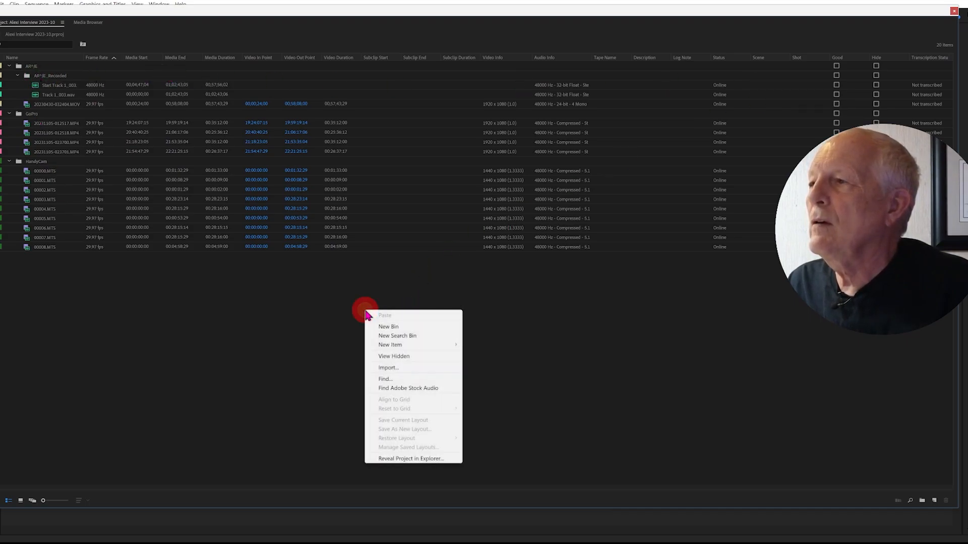
click(397, 357)
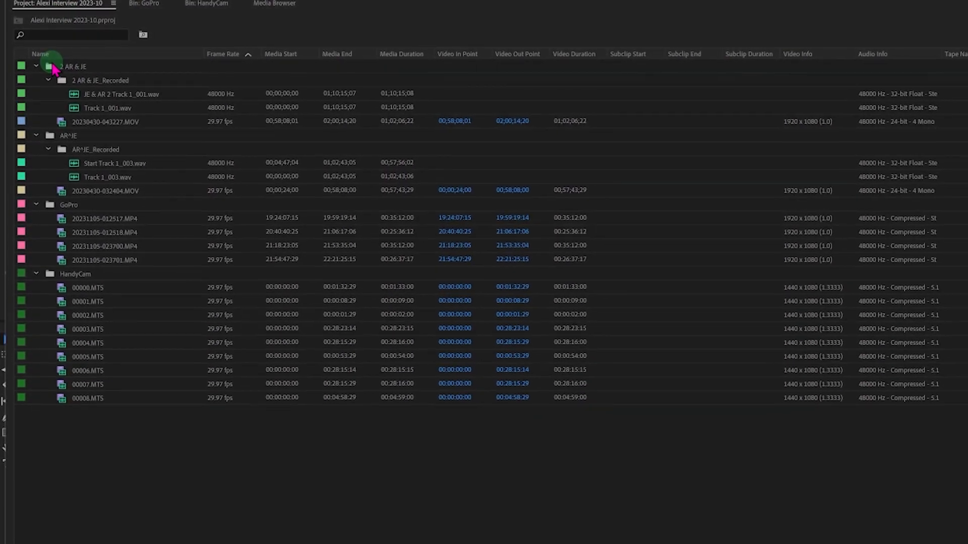
View the contents of the GoPro bin and of the AR^JE_Recorded bin, each opened on its own
double_click(46, 184)
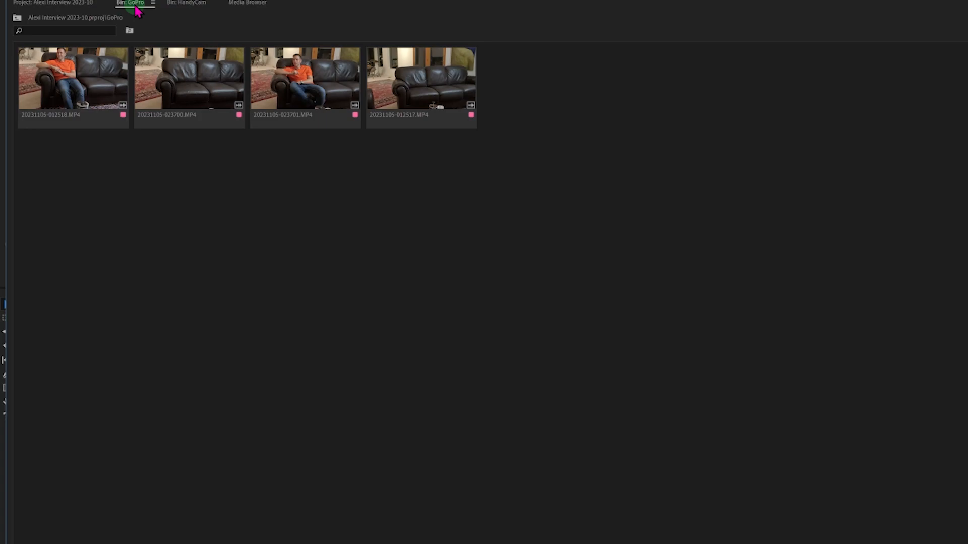
click(65, 3)
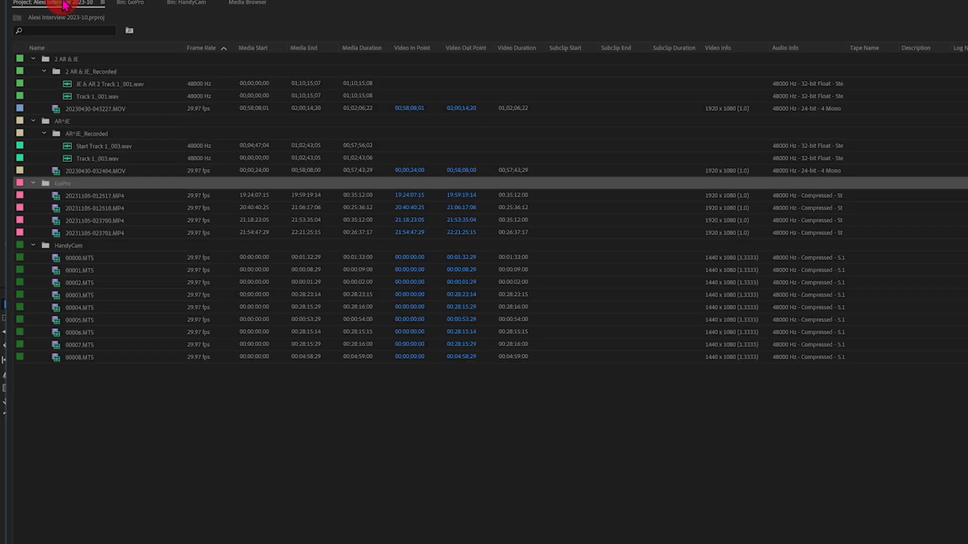
double_click(84, 135)
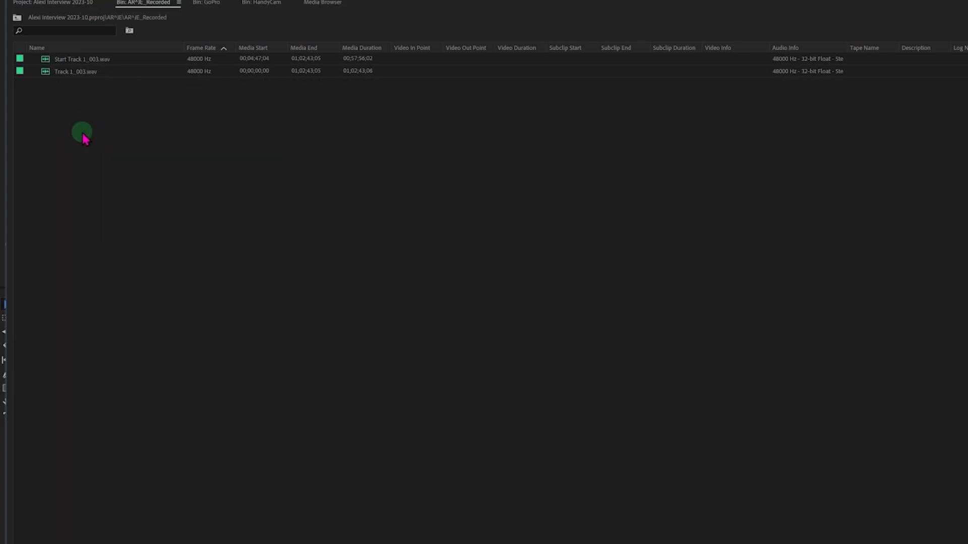
Return to the project's main list and create a new bin at its root level
click(44, 4)
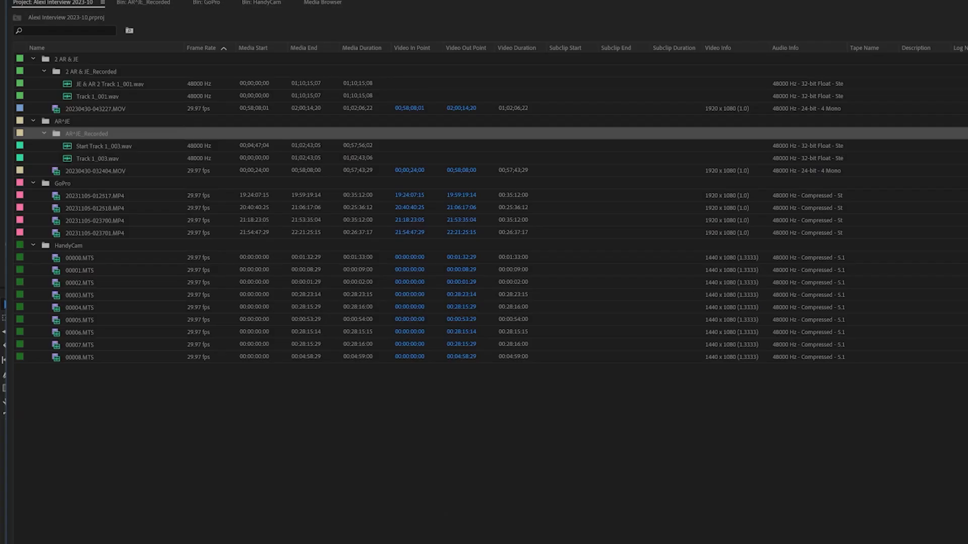
key(ctrl+b)
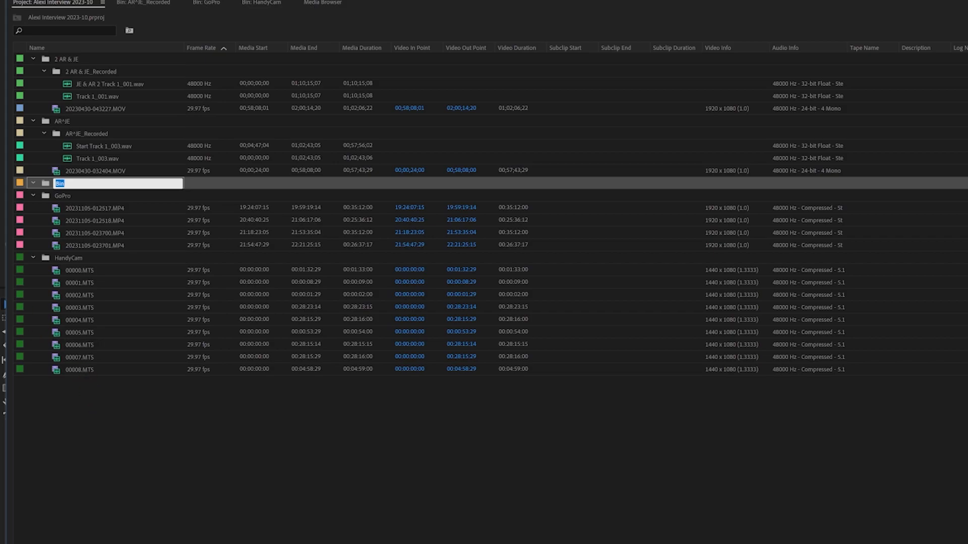
Examine the source clips in the GoPro folder and the subfolders of the AR&JE interview folder in File Explorer
drag(0, 43, 465, 2)
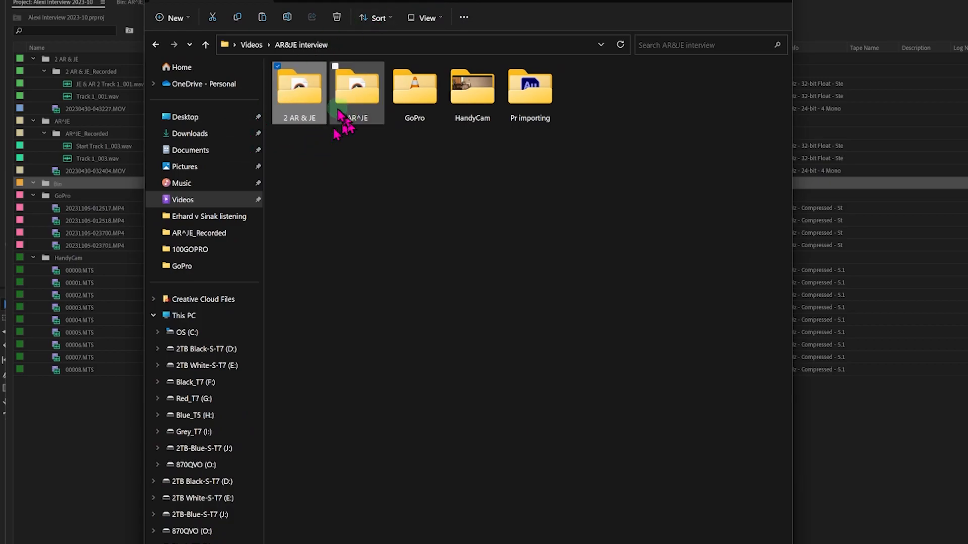
click(427, 105)
double_click(427, 104)
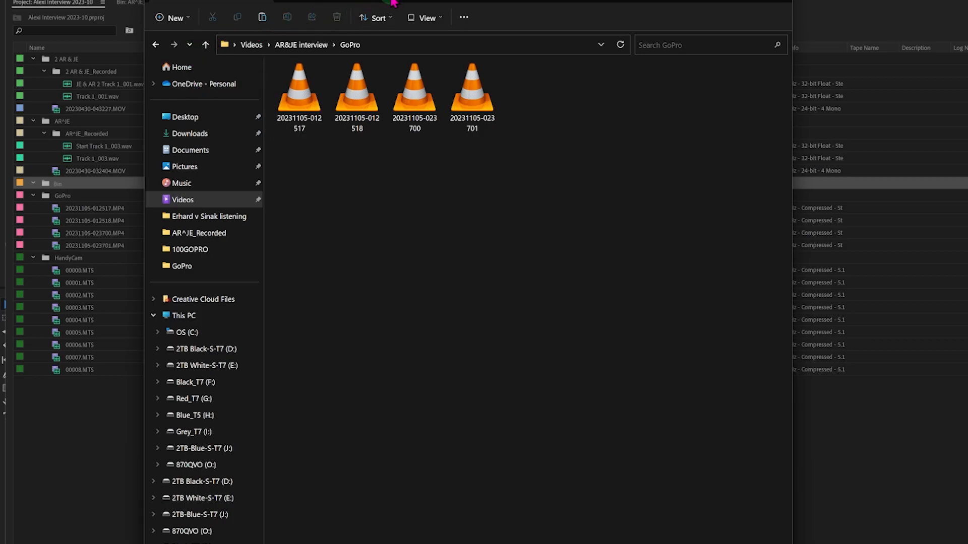
drag(394, 3, 330, 39)
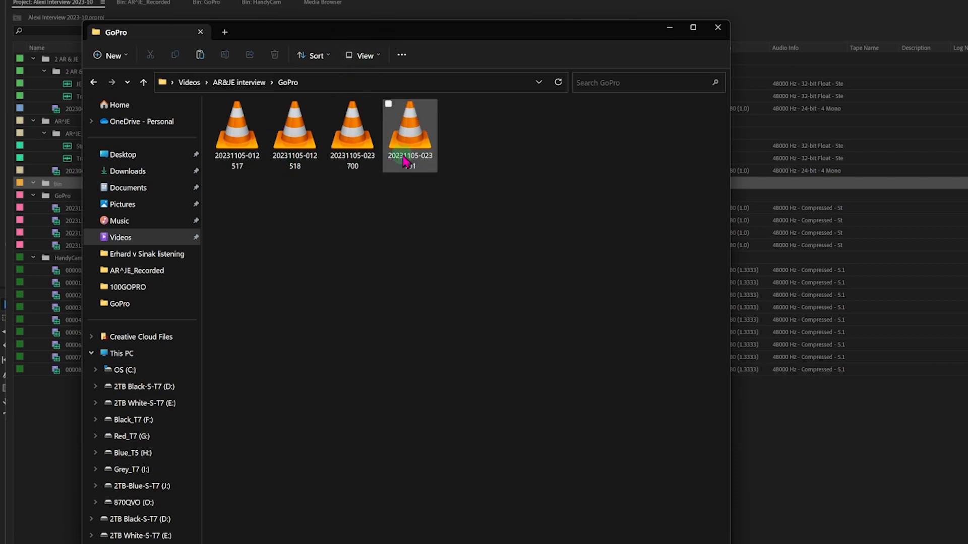
drag(341, 35, 0, 56)
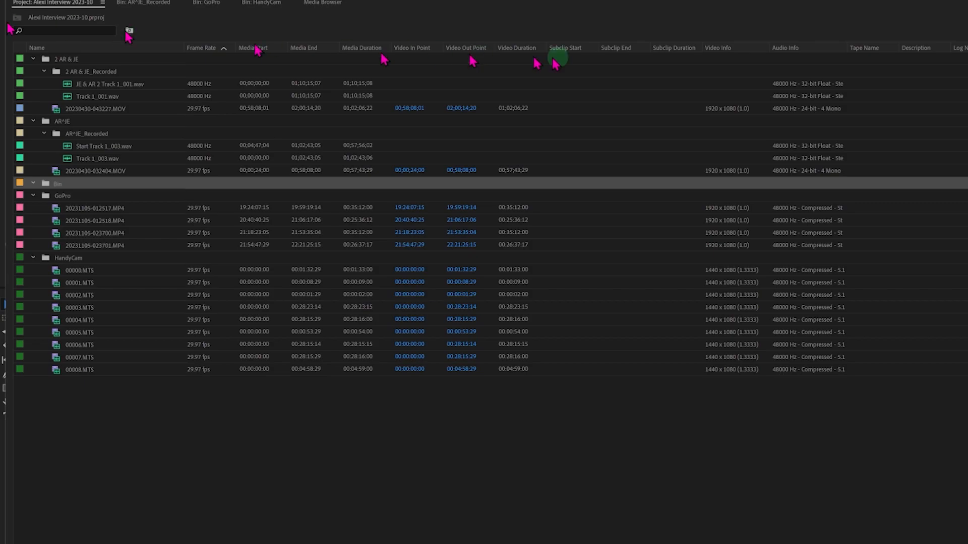
drag(1, 42, 656, 35)
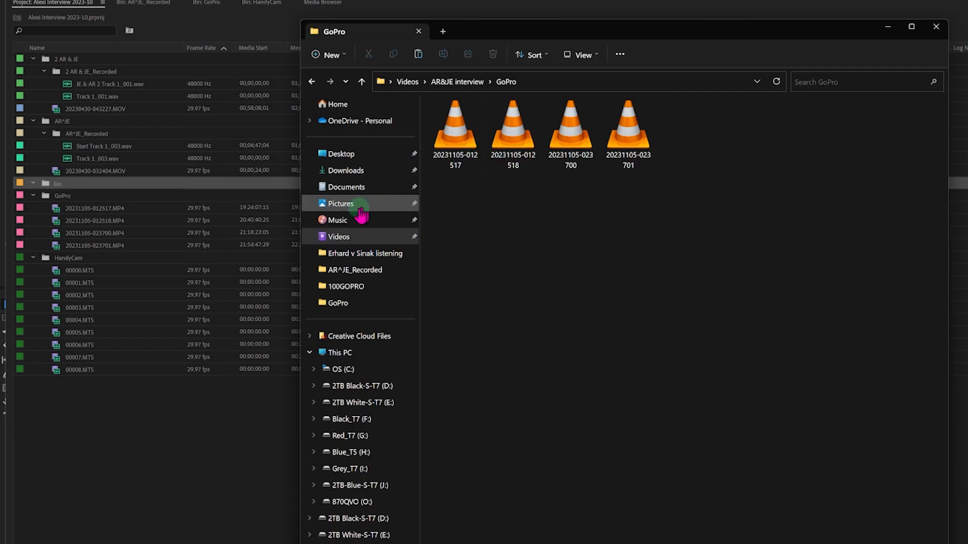
click(339, 236)
double_click(463, 152)
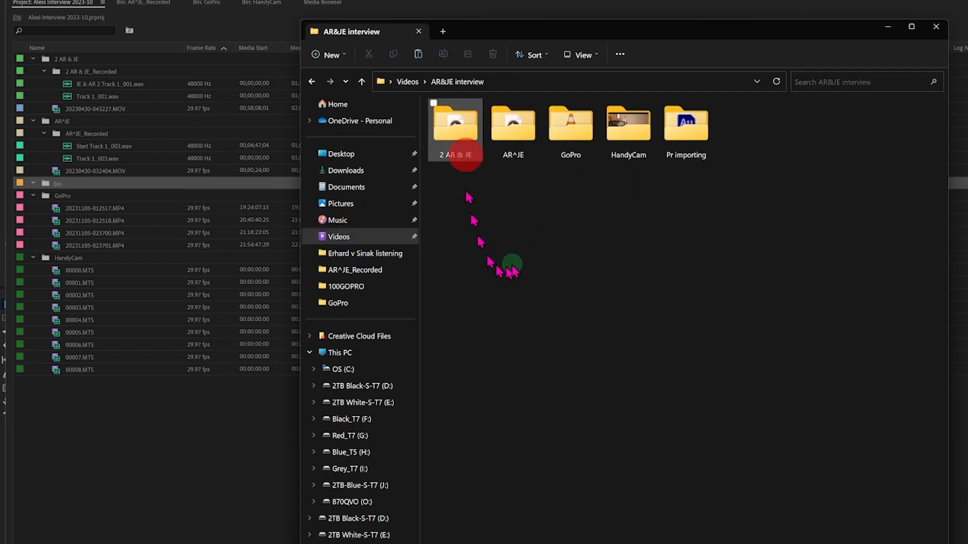
click(526, 182)
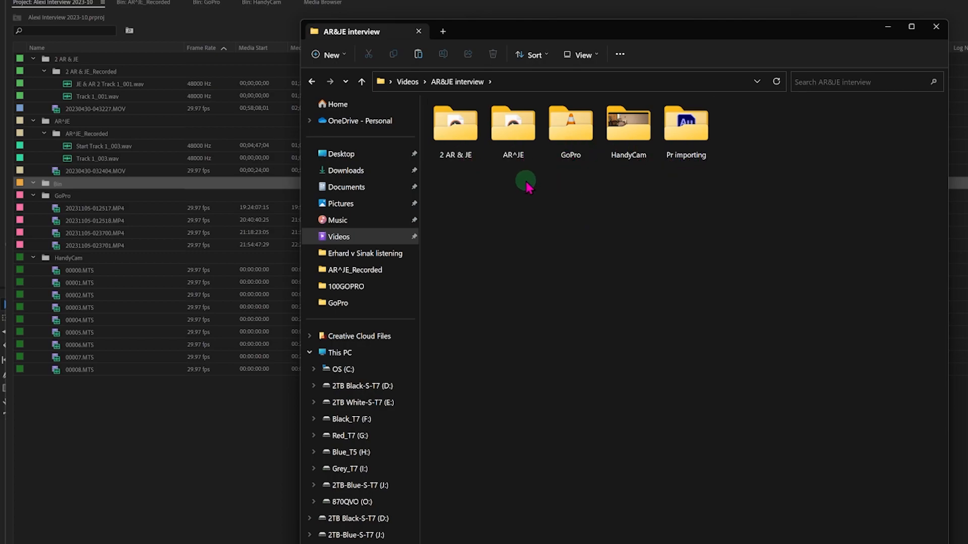
drag(576, 32, 0, 38)
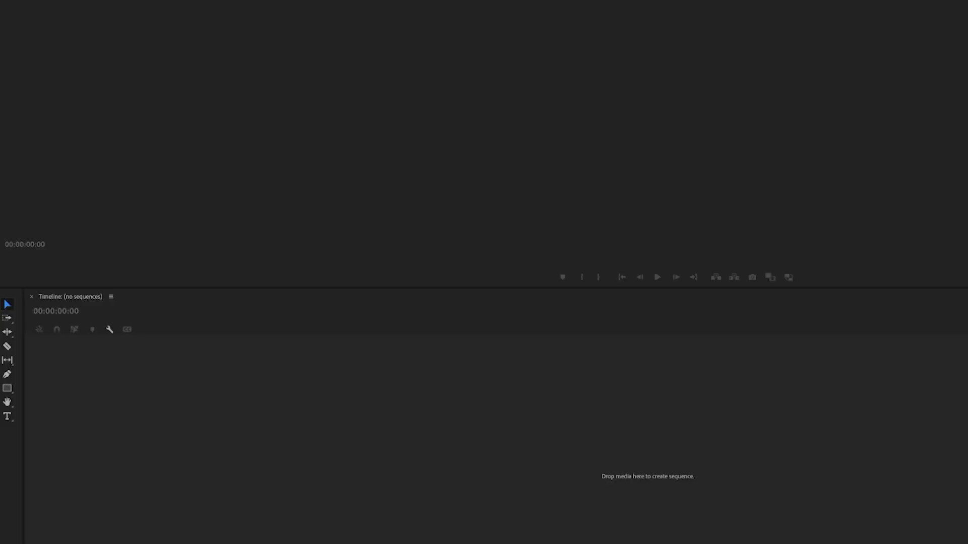
key(alt+f)
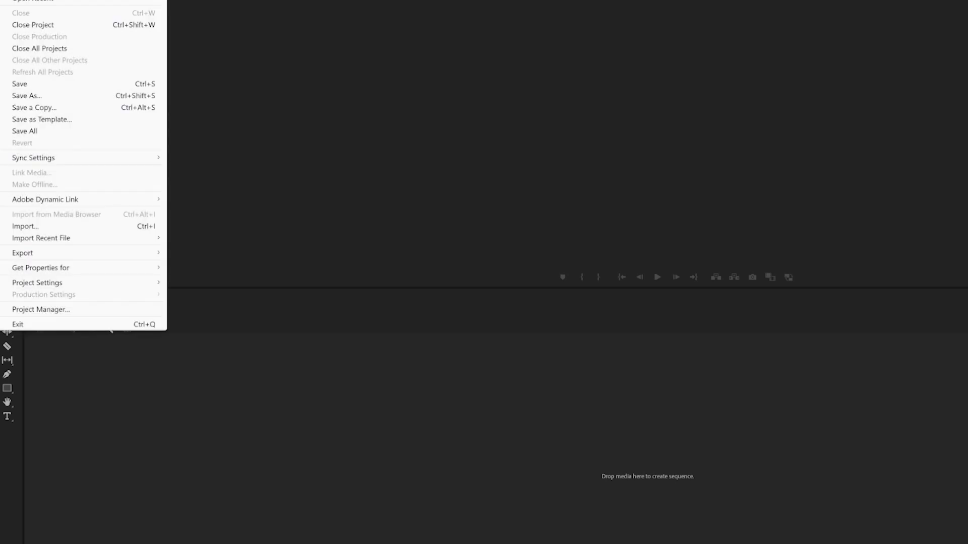
mouse_move(28, 256)
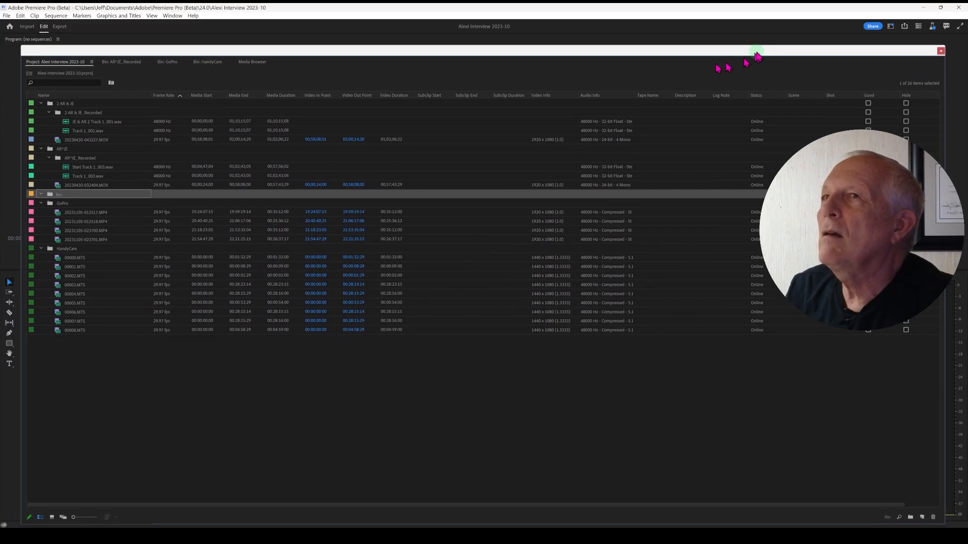
mouse_move(755, 52)
mouse_down()
mouse_move(770, 40)
mouse_move(760, 45)
mouse_up()
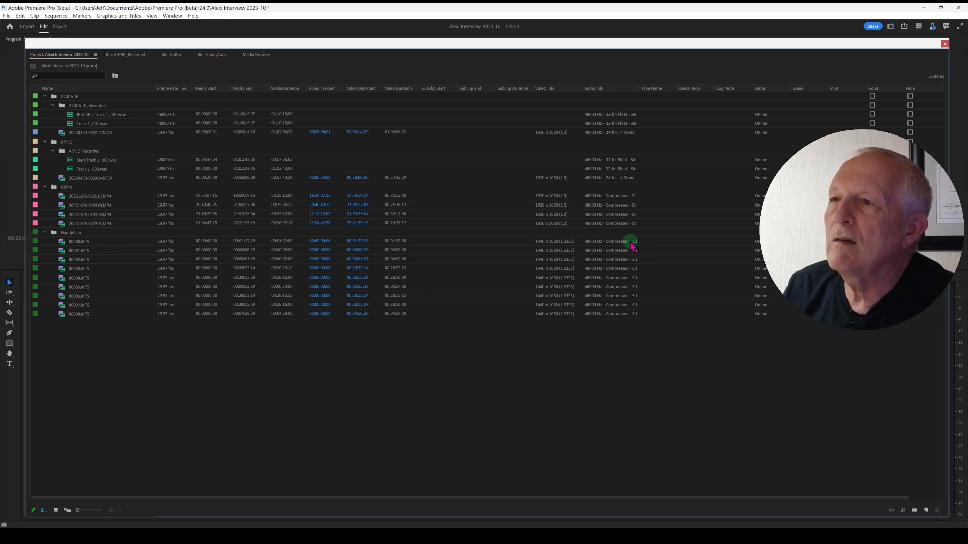
mouse_move(643, 246)
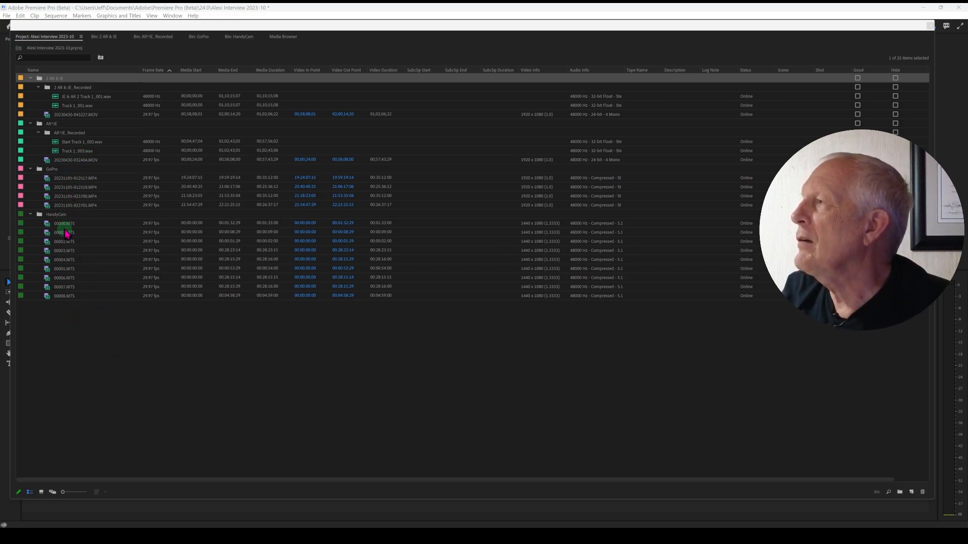
Preview the HandyCam clip 00001.MTS in the Source Monitor, scrubbing to about 7 seconds, and close the monitor
click(67, 233)
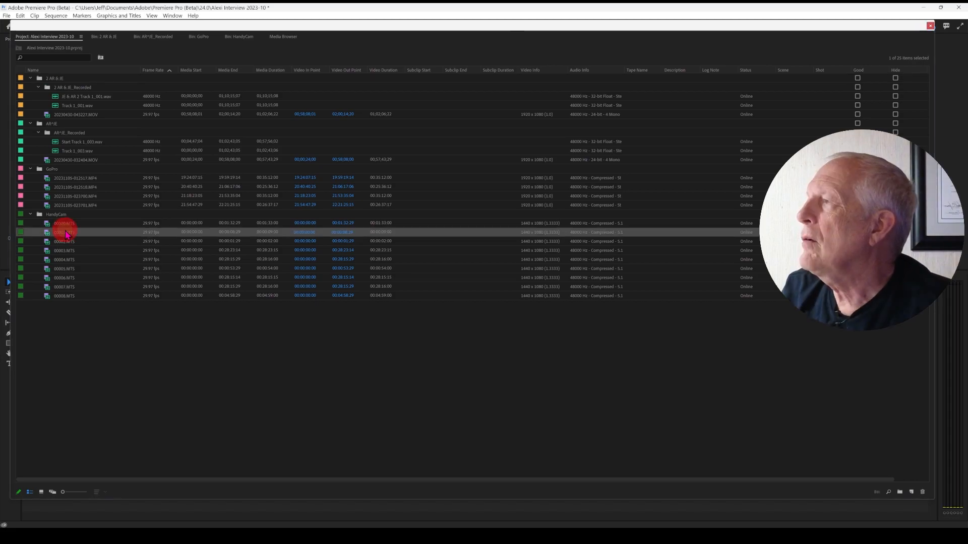
double_click(65, 233)
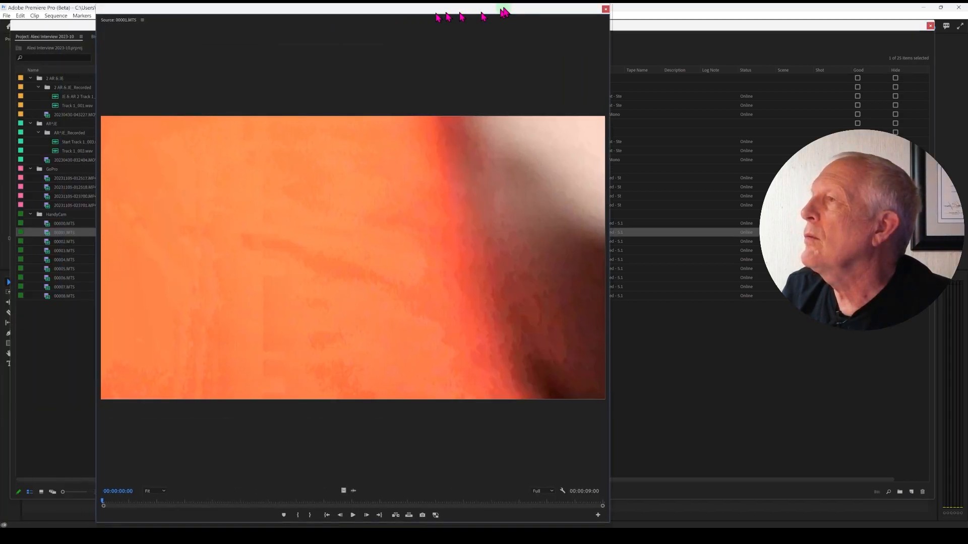
drag(465, 17, 543, 16)
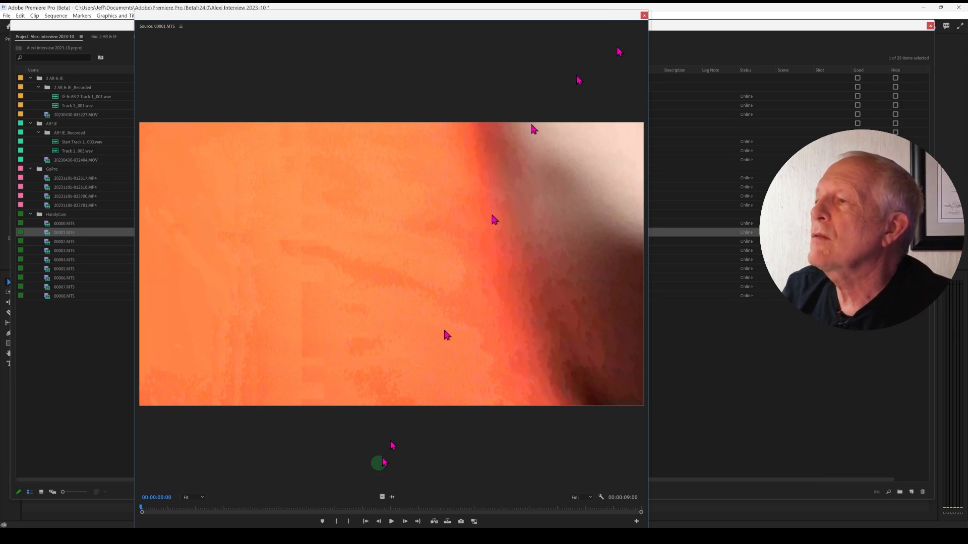
drag(141, 511, 531, 508)
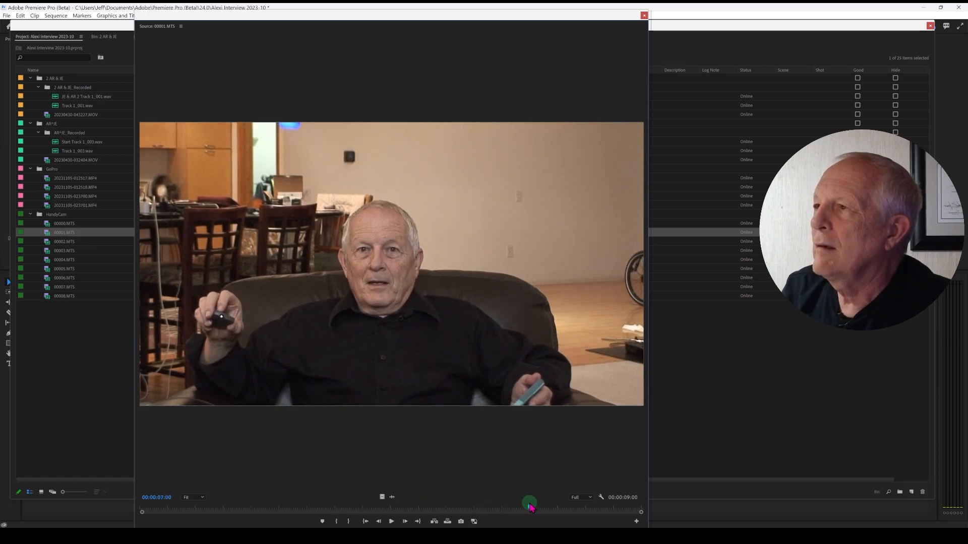
click(645, 15)
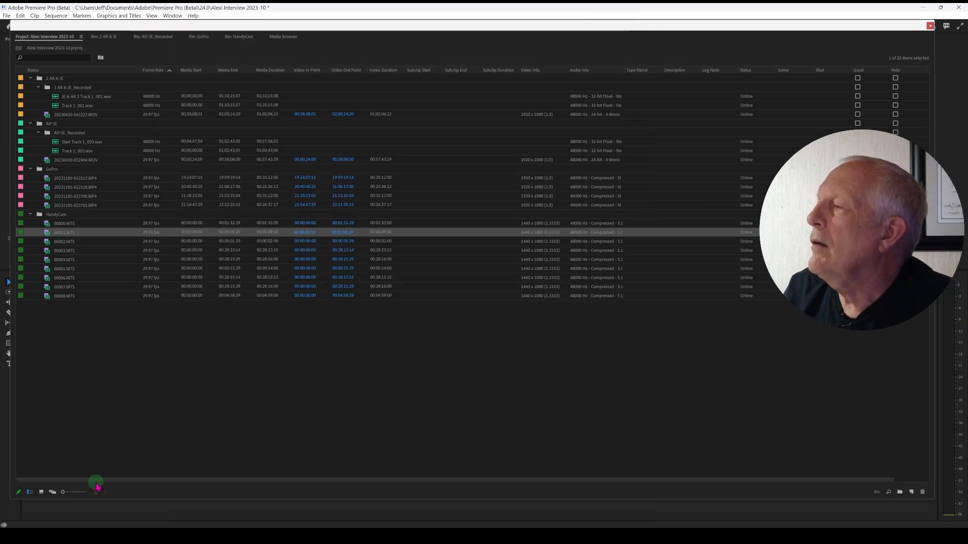
Switch the project's bins to Freeform view and open the GoPro bin
click(51, 494)
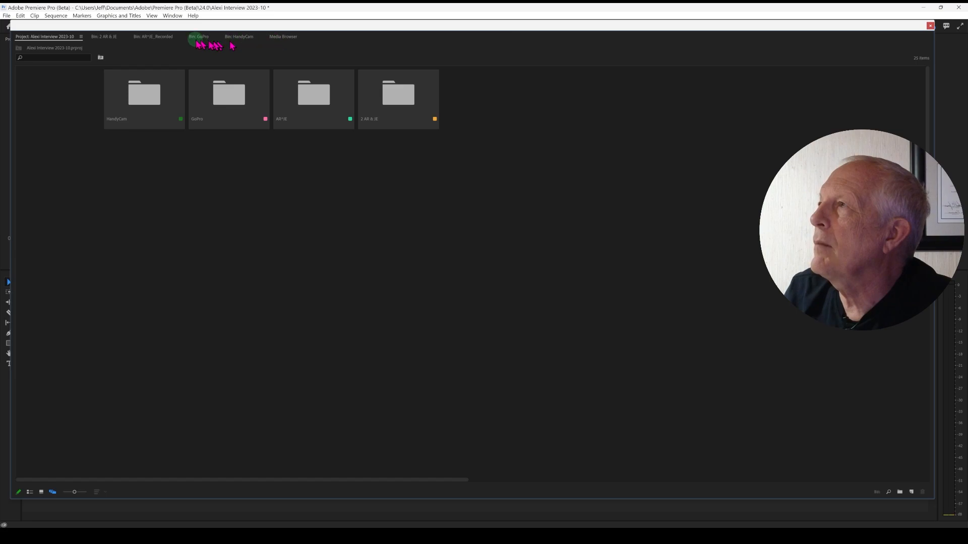
double_click(228, 98)
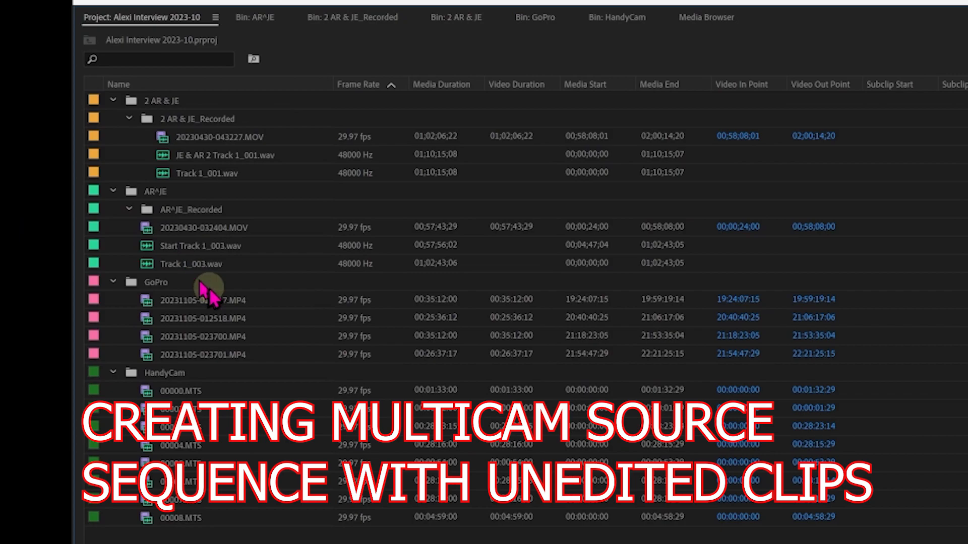
Select 20230430-032404.MOV, Start Track 1_003.wav, the first three GoPro clips and the HandyCam clips 00000.MTS through 00005.MTS
click(192, 229)
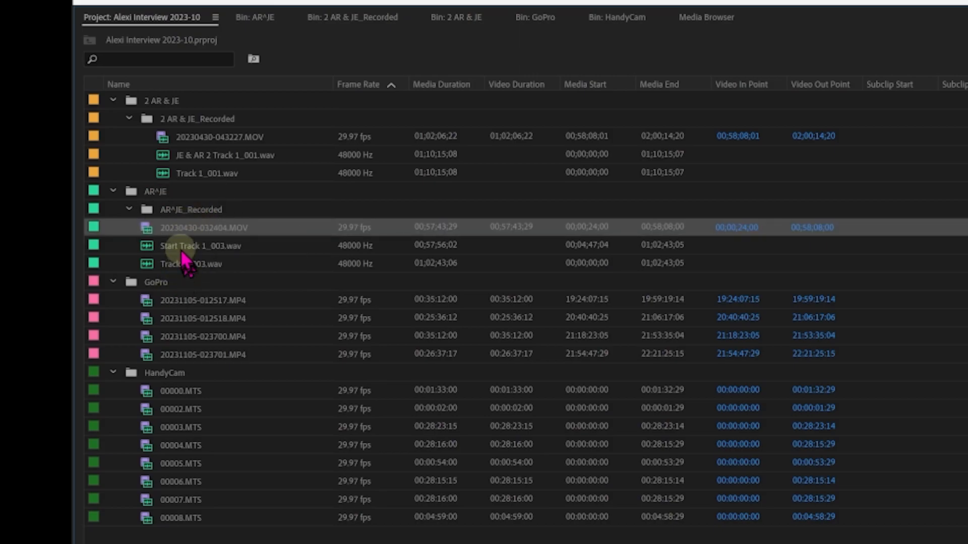
shift+click(181, 246)
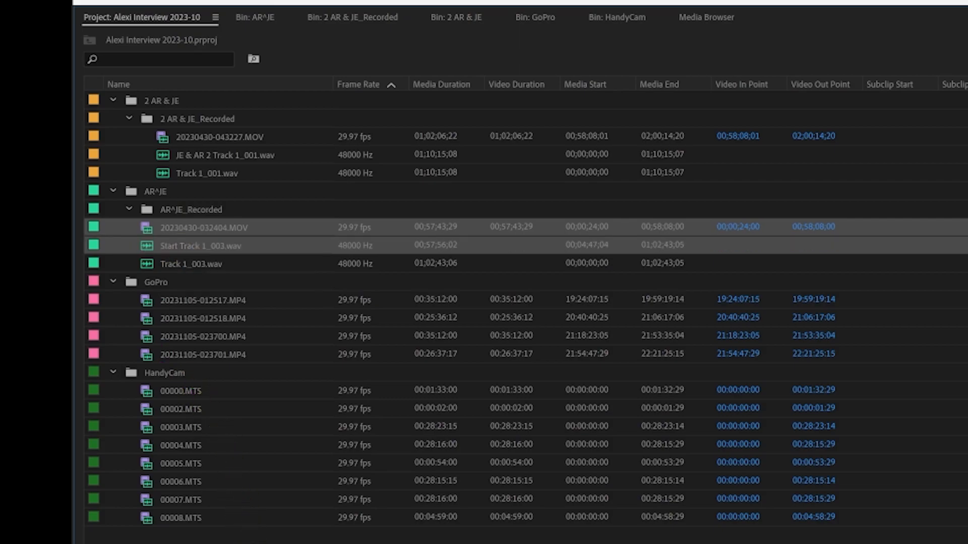
ctrl+click(177, 302)
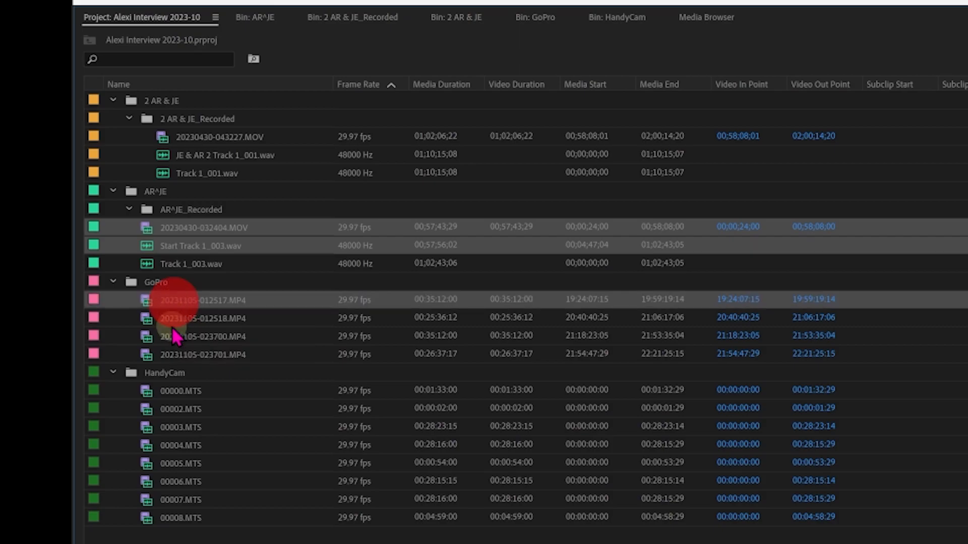
ctrl+click(171, 318)
ctrl+click(173, 337)
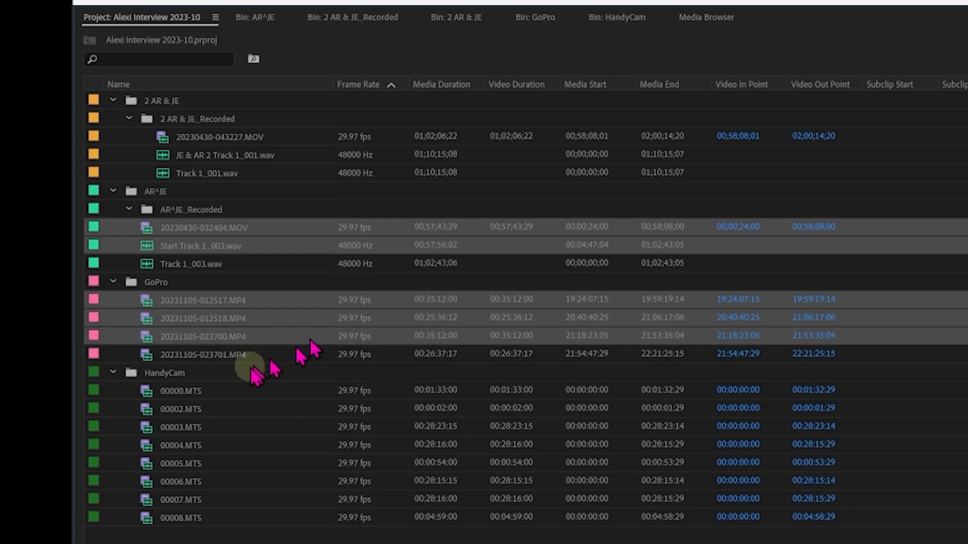
ctrl+click(195, 390)
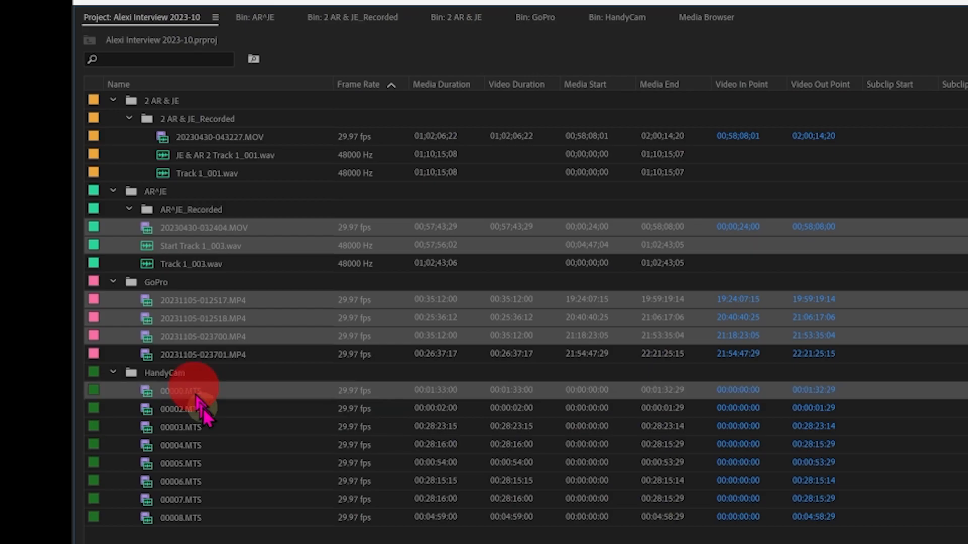
ctrl+click(206, 408)
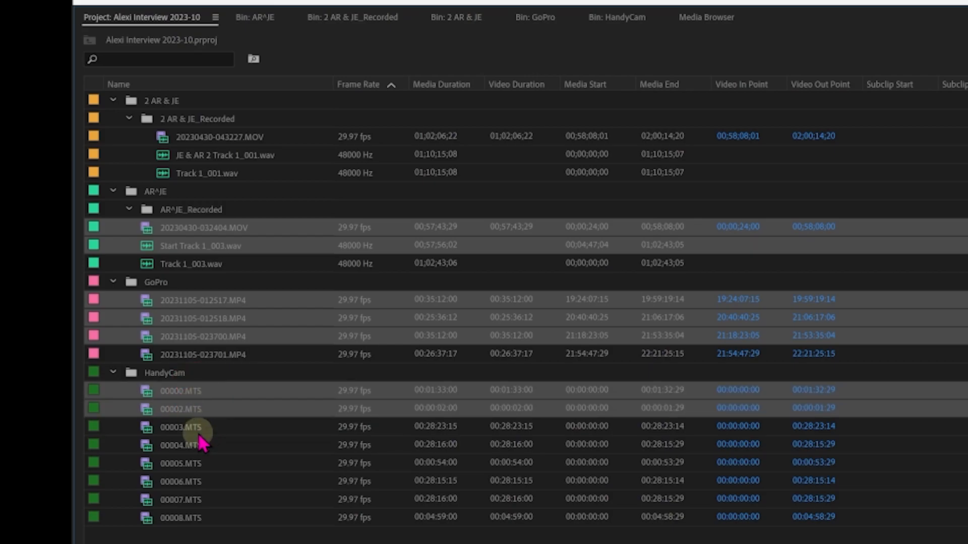
ctrl+click(196, 427)
ctrl+click(199, 445)
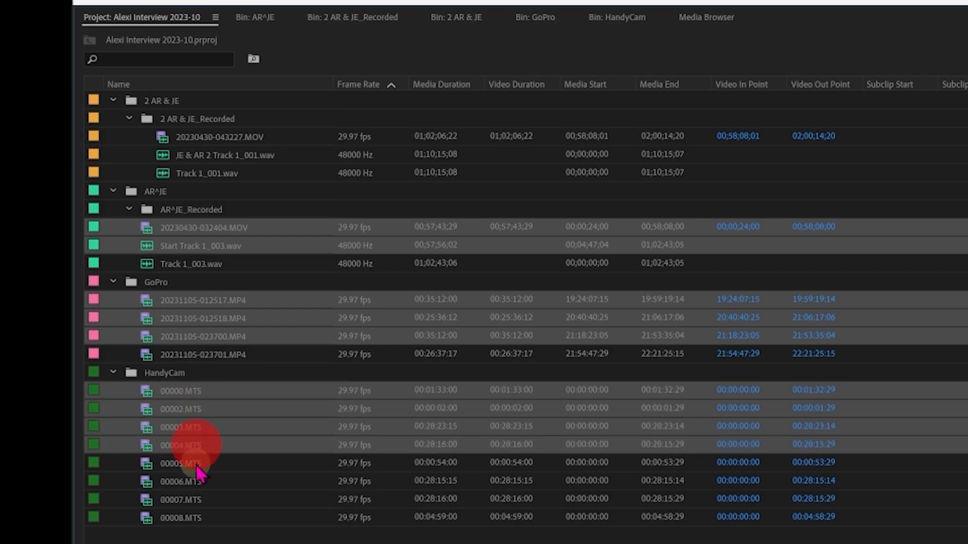
ctrl+click(196, 464)
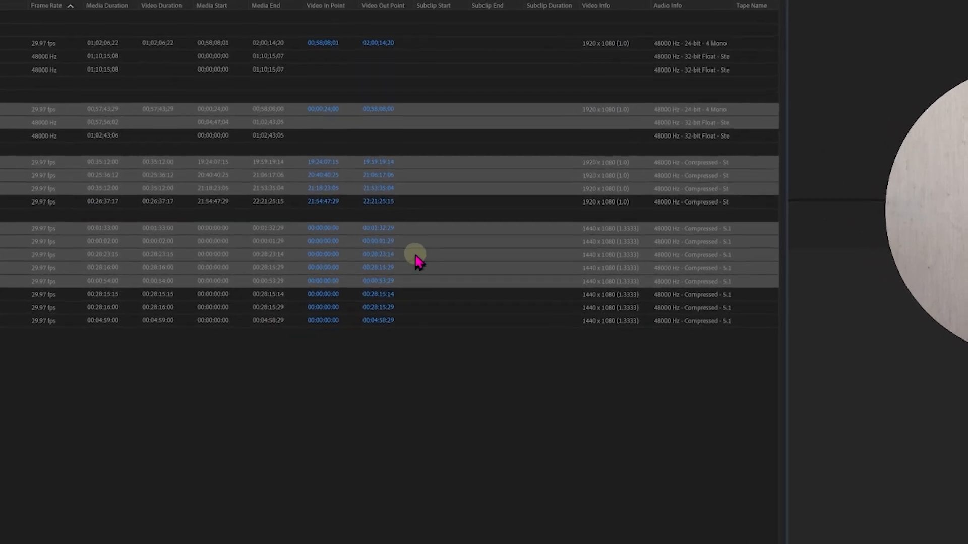
Start creating a multi-camera source sequence from the selected clips, synchronized by audio on track channel 1
right_click(418, 260)
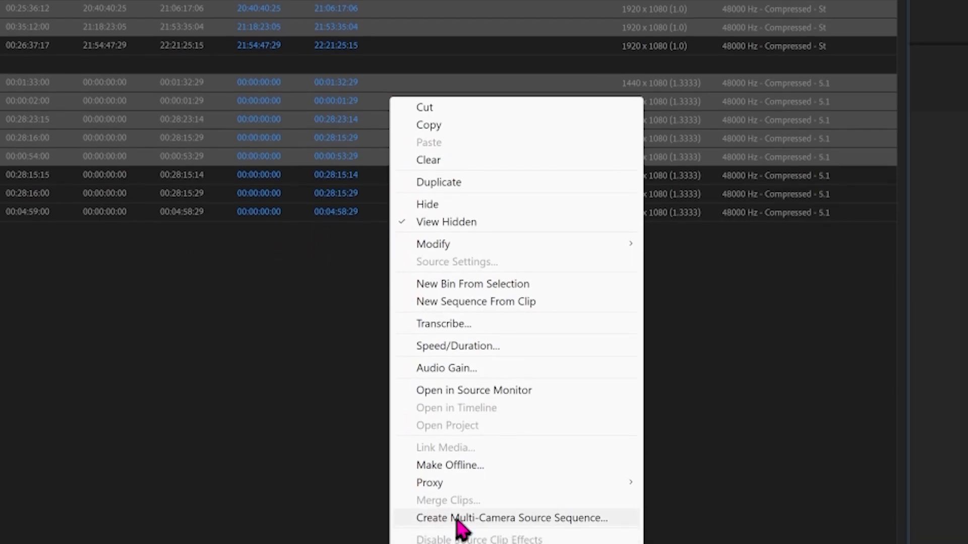
click(460, 519)
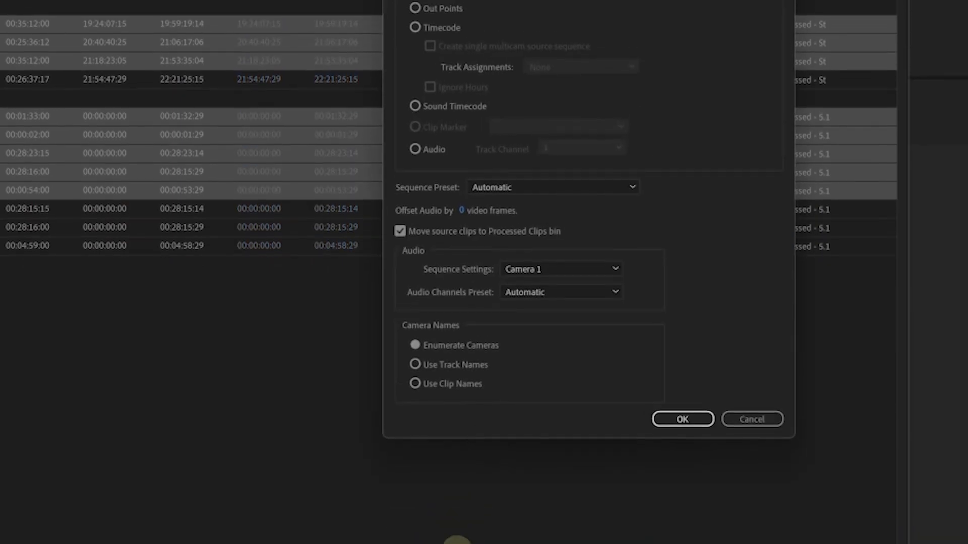
click(414, 229)
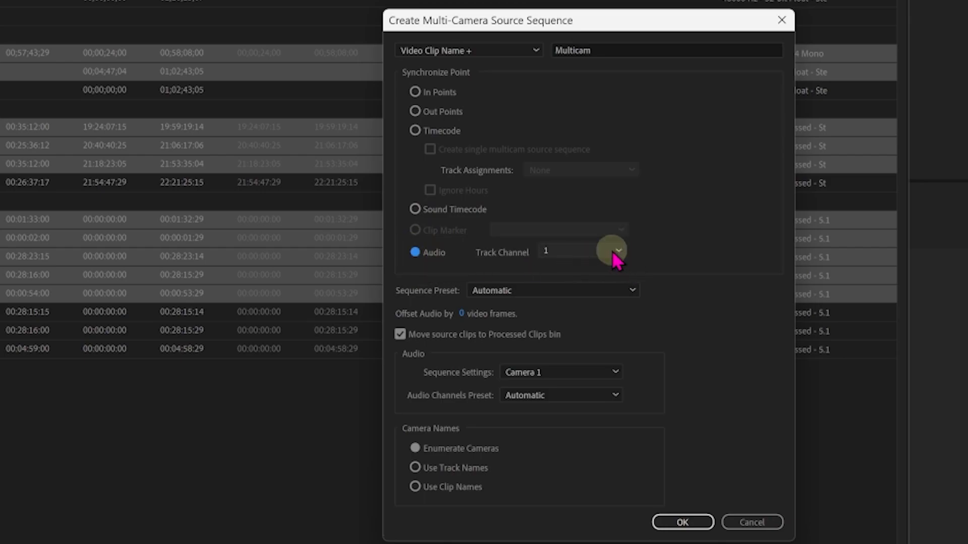
click(625, 249)
click(605, 262)
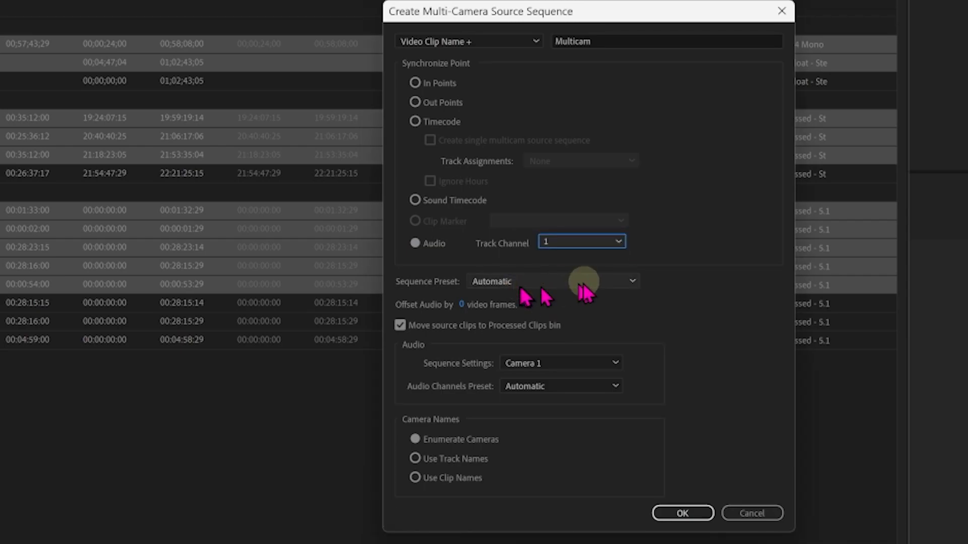
Browse the sequence presets but keep Automatic, and disable moving the source clips to the Processed Clips bin
click(630, 282)
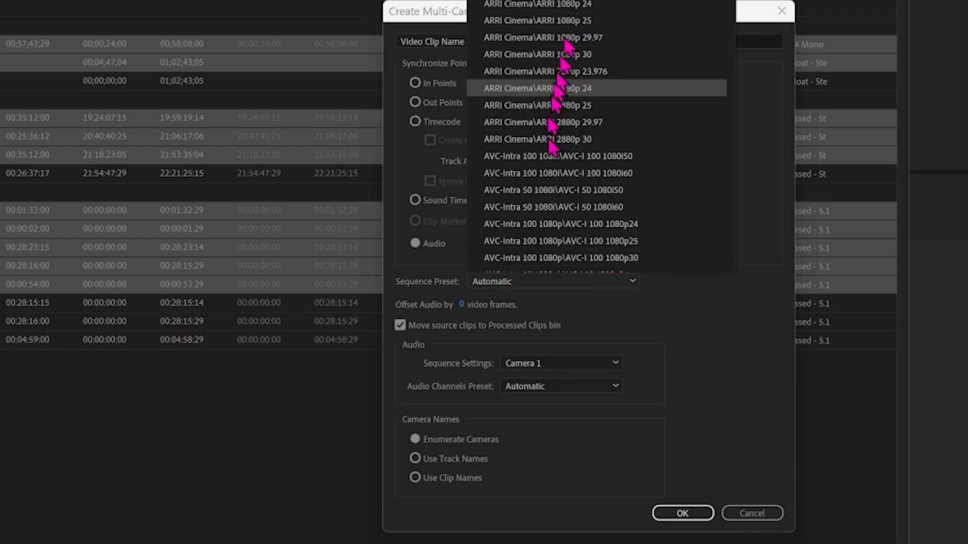
scroll(588, 80, down, 3)
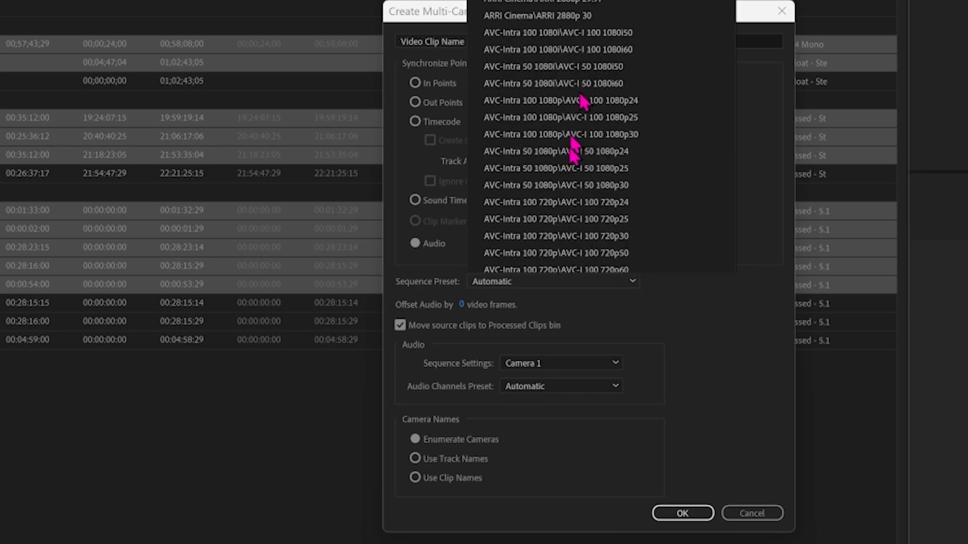
click(635, 282)
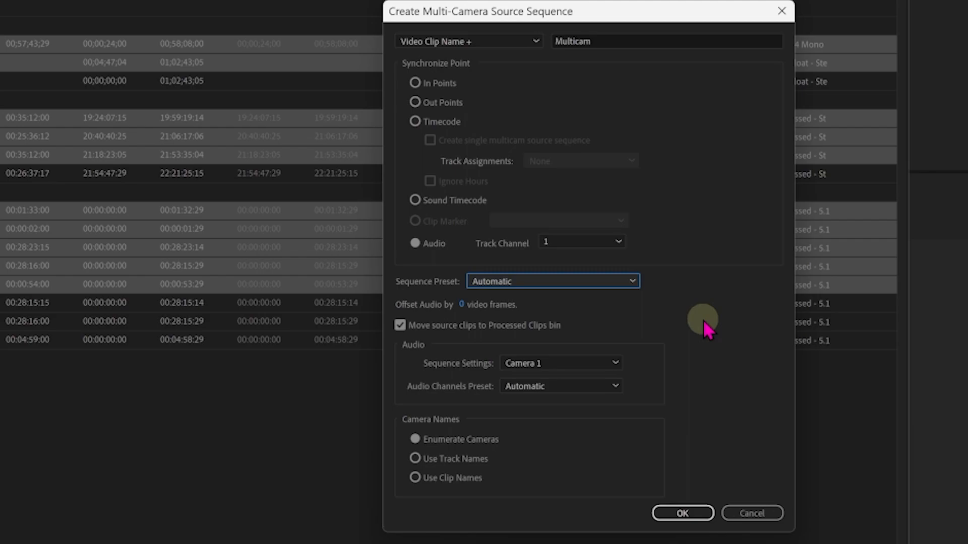
click(401, 326)
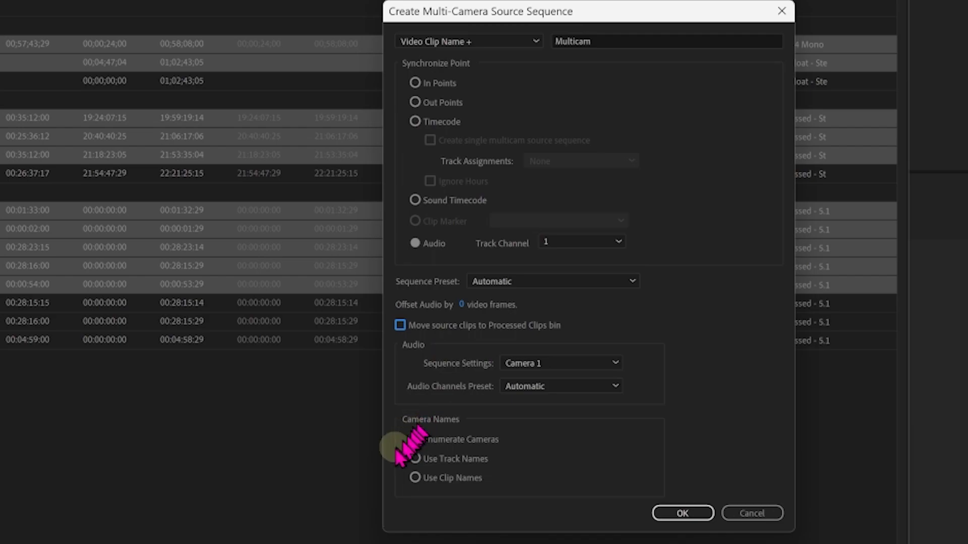
Keep the audio sequence settings on Camera 1 and the channels preset on Automatic, and create the multicam source sequence
click(616, 360)
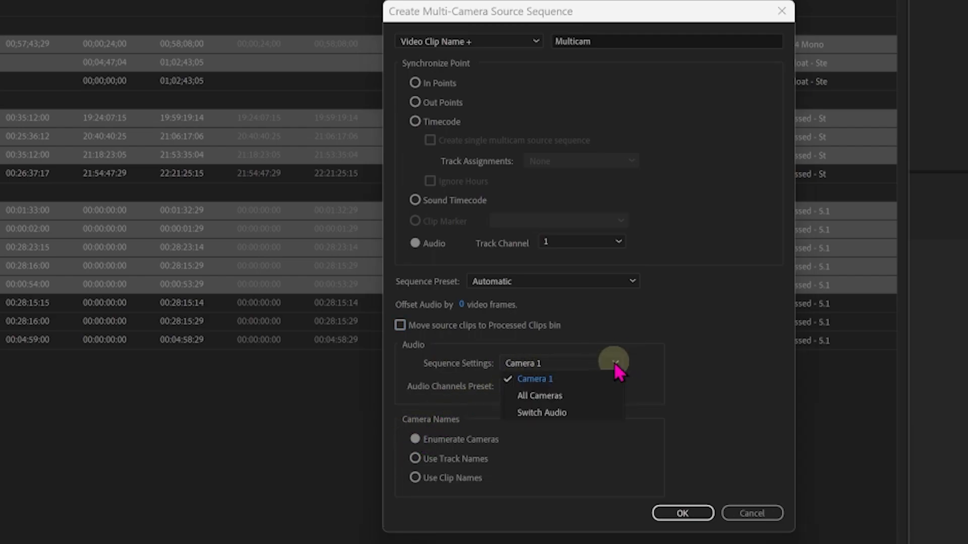
click(615, 365)
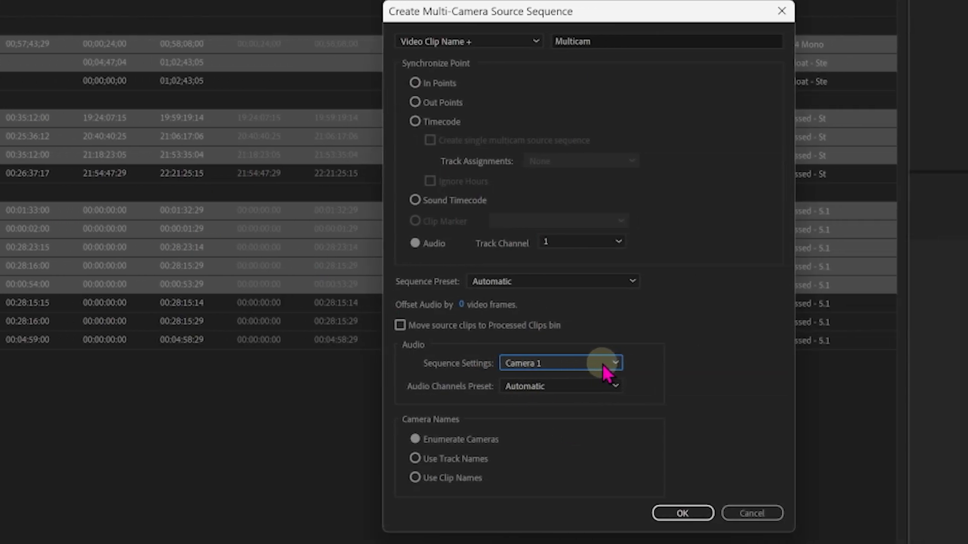
click(612, 388)
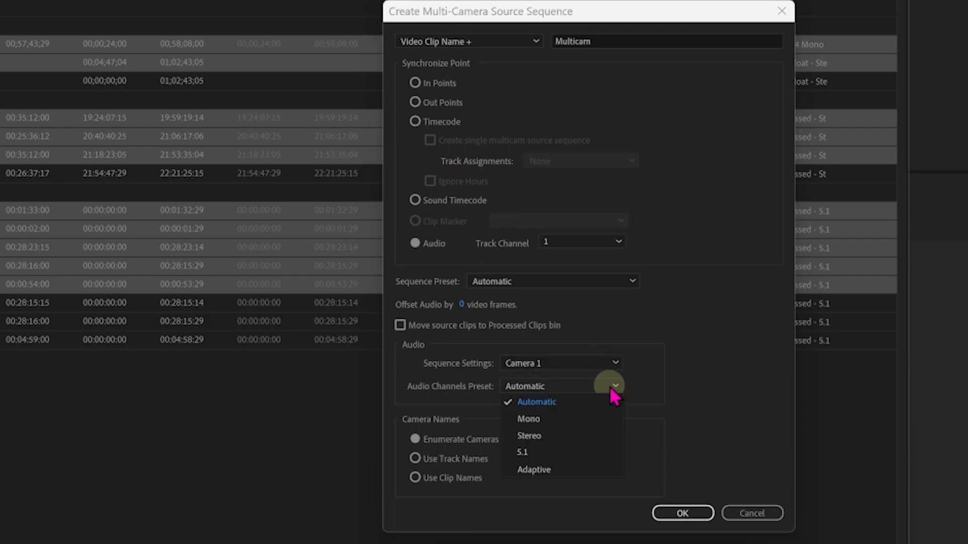
click(611, 386)
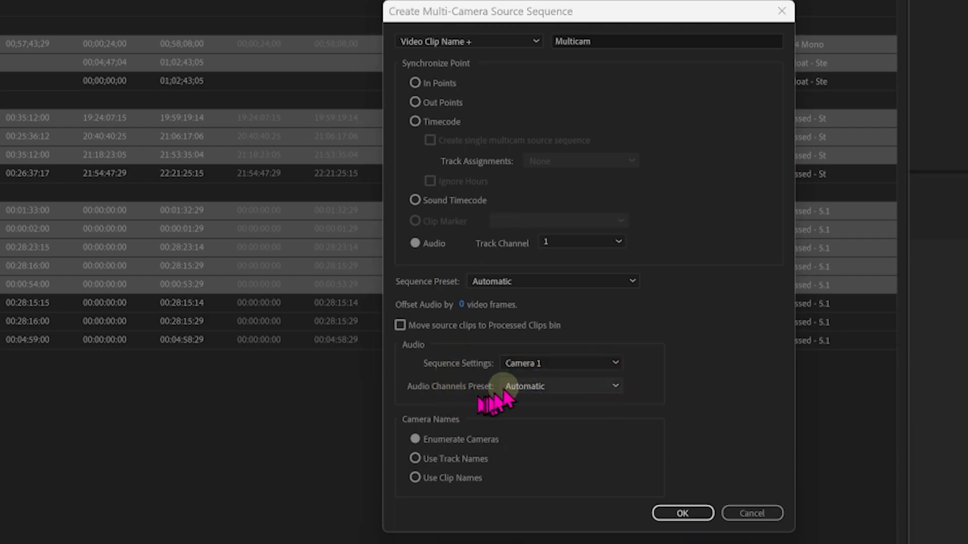
click(616, 385)
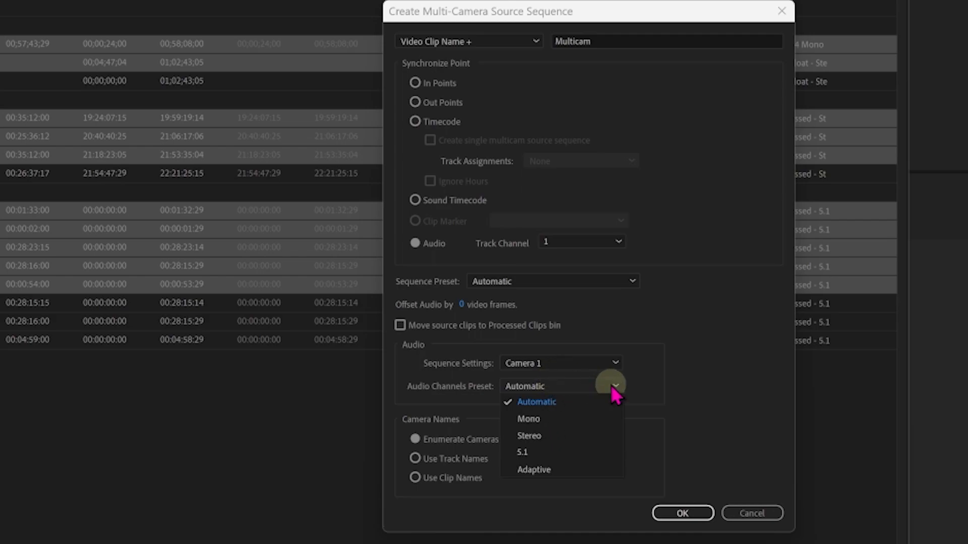
click(564, 402)
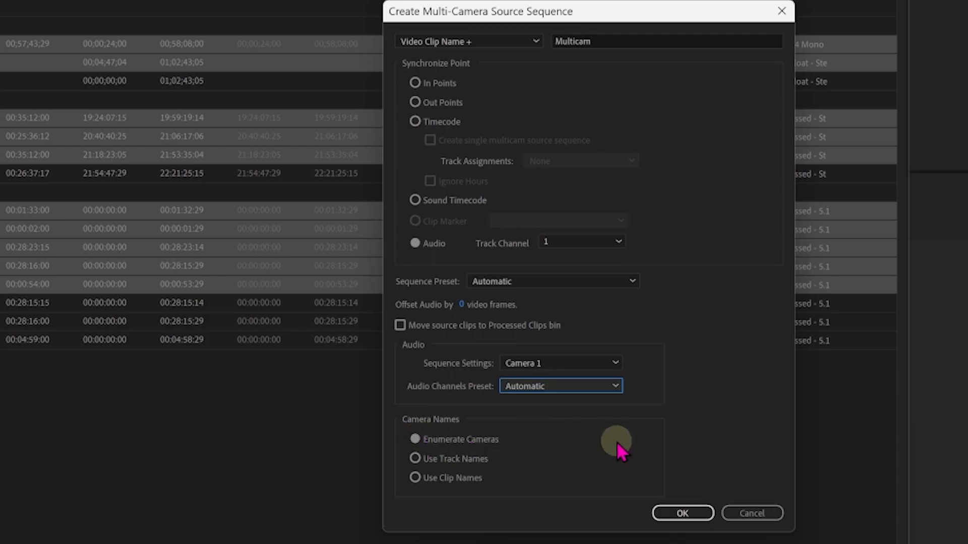
click(682, 513)
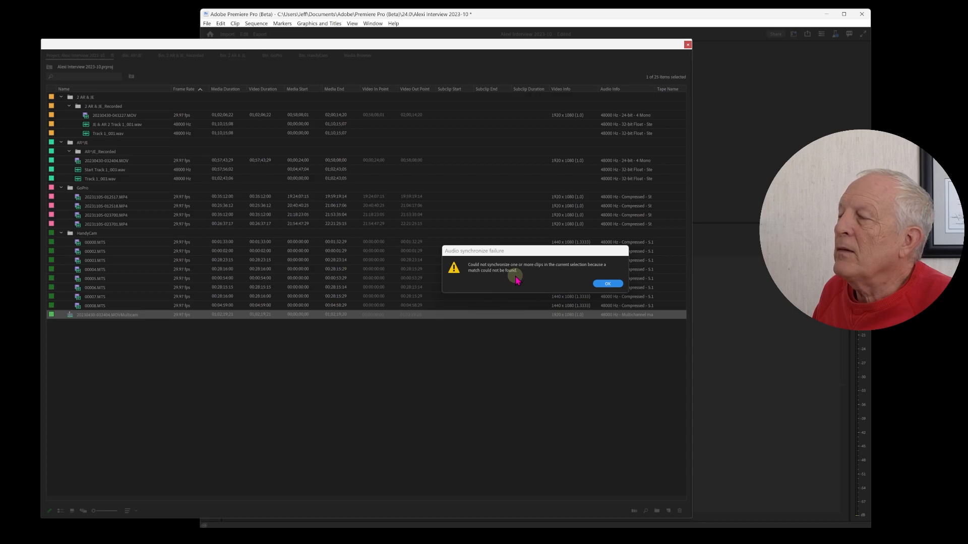
click(607, 283)
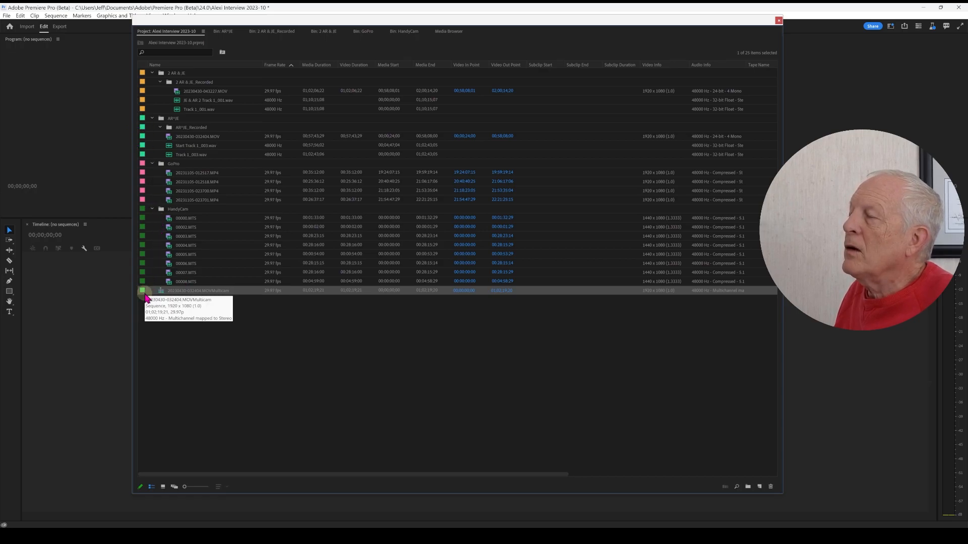
Open the new multicam sequence in the timeline and move the playhead to 00;01;05;13
double_click(181, 296)
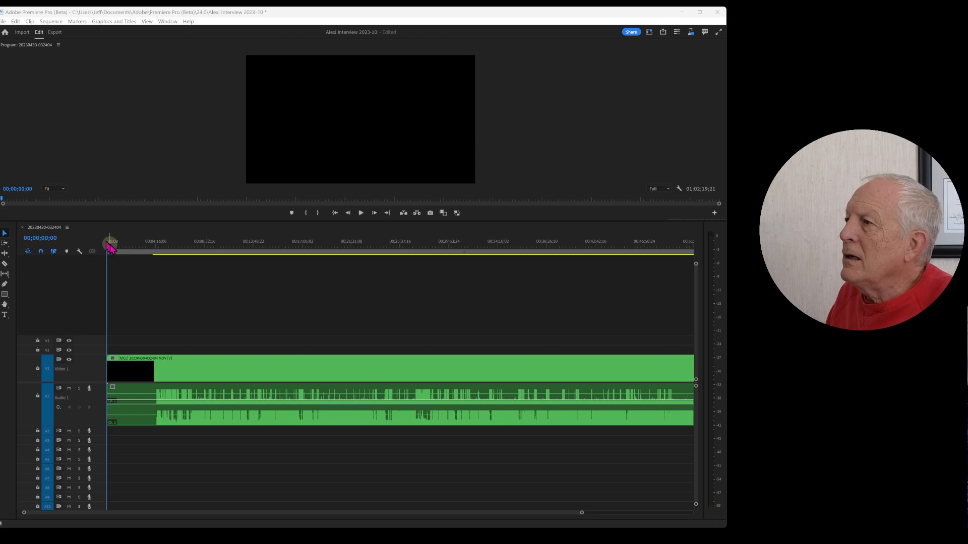
drag(111, 250, 119, 250)
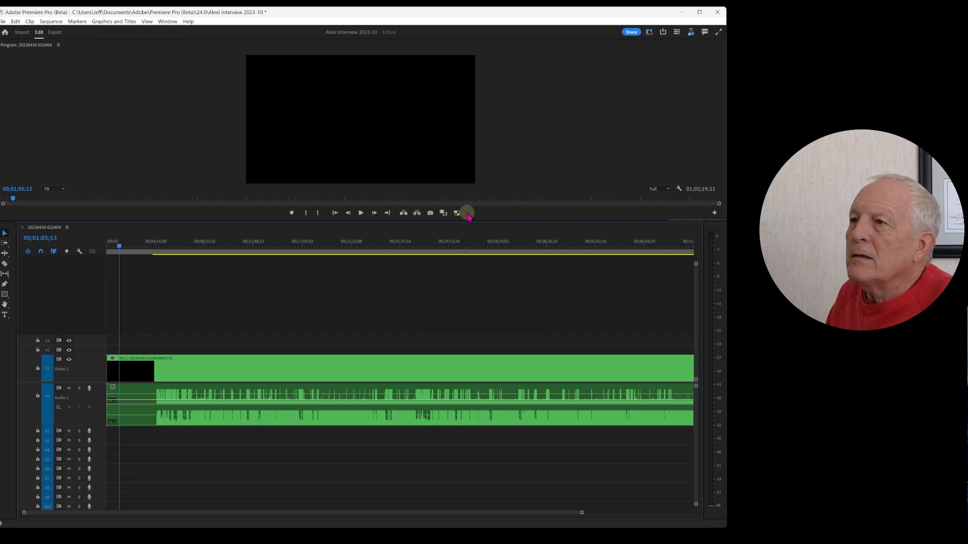
Add the Toggle Multi-Camera View button to the Program Monitor, turn on the multi-camera view and scrub the sequence forward
click(714, 214)
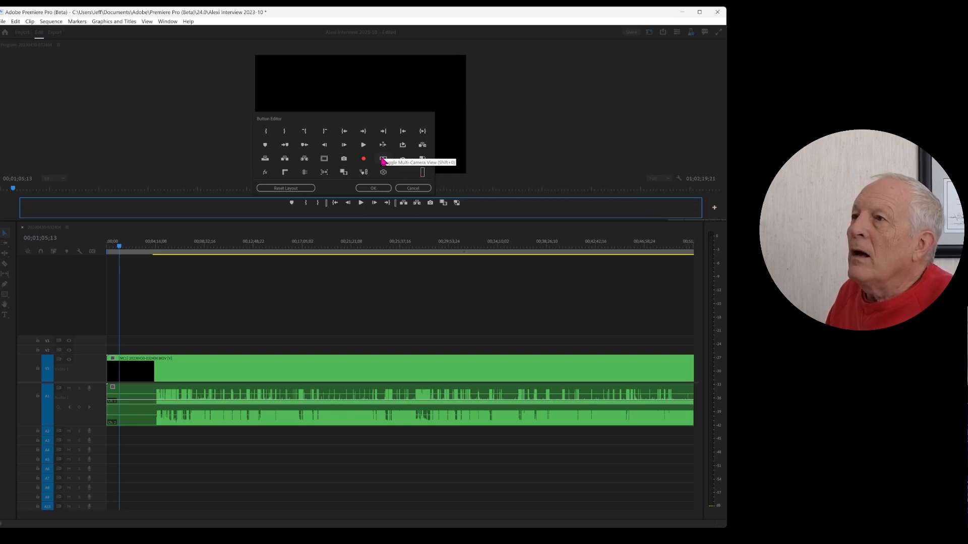
drag(382, 160, 472, 231)
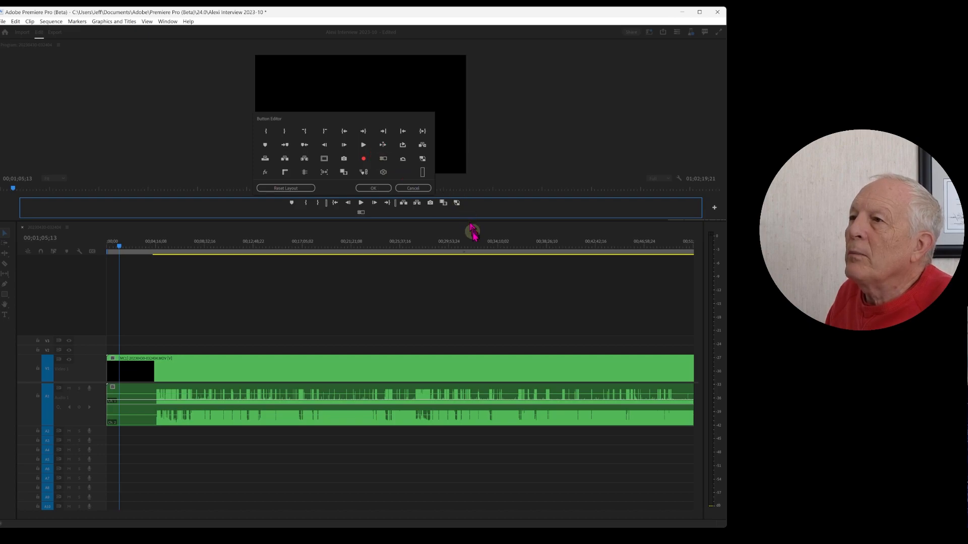
key(Return)
click(361, 213)
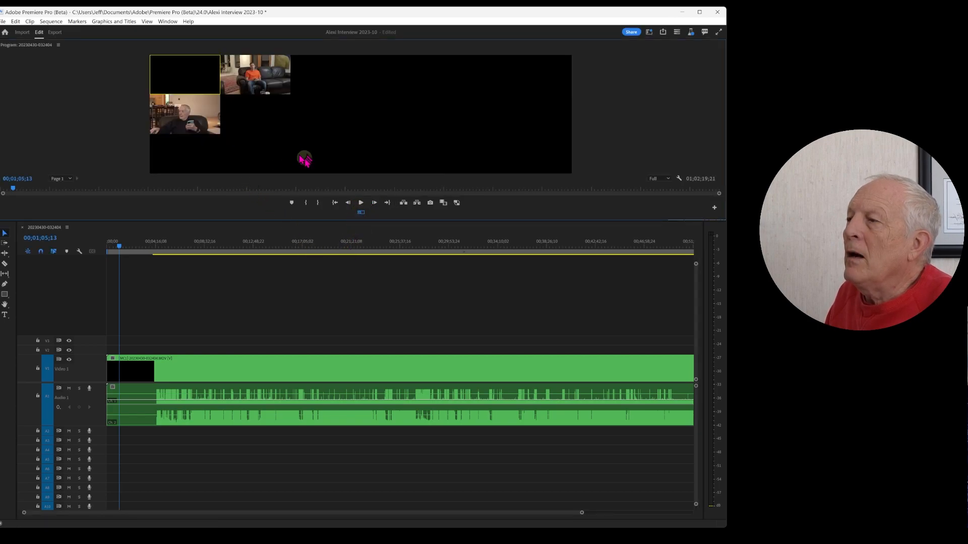
drag(124, 249, 150, 250)
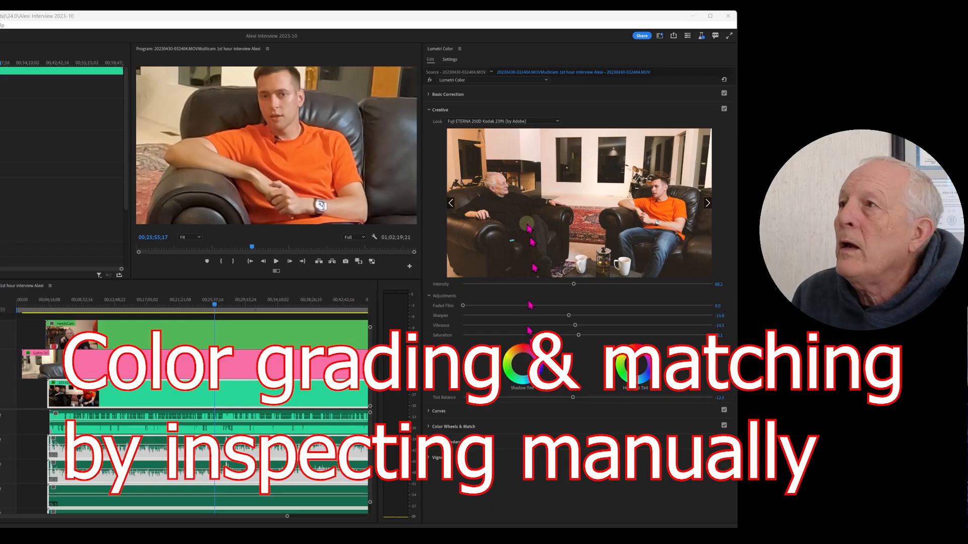
Examine the Basic Correction and Creative settings of the 20230430-032404.MOV clip's Lumetri Color effect
click(428, 94)
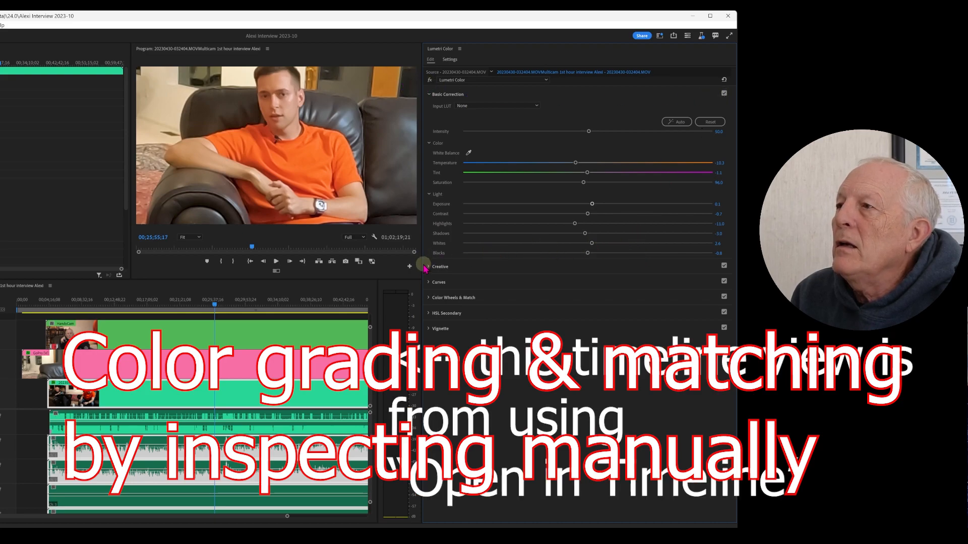
click(428, 94)
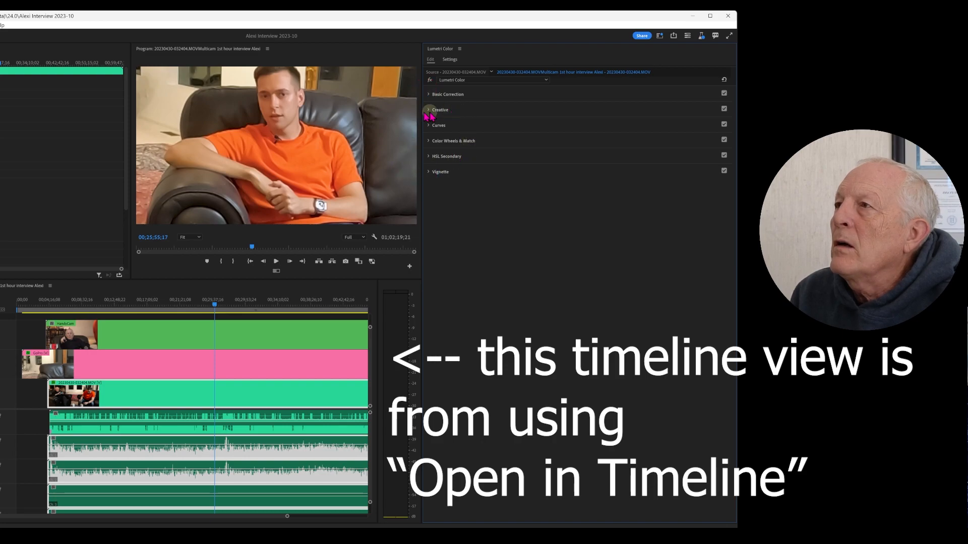
click(432, 112)
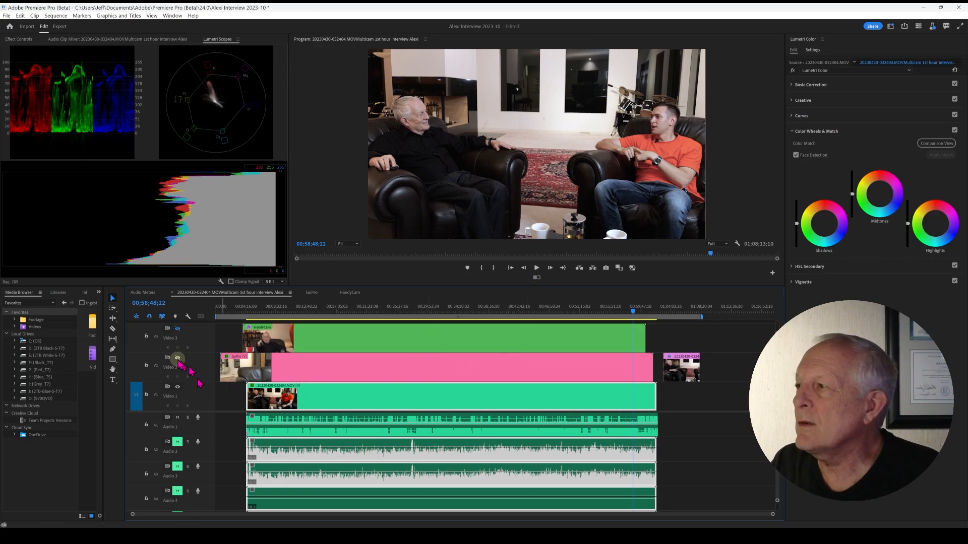
Hide the Video 2 track's output in the timeline and move the floating project window into view
click(177, 359)
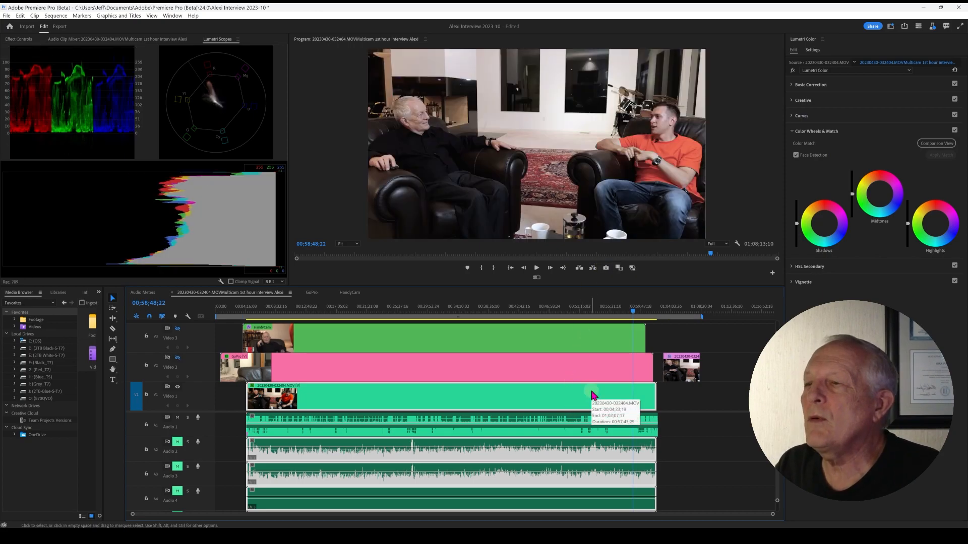
drag(288, 115, 357, 102)
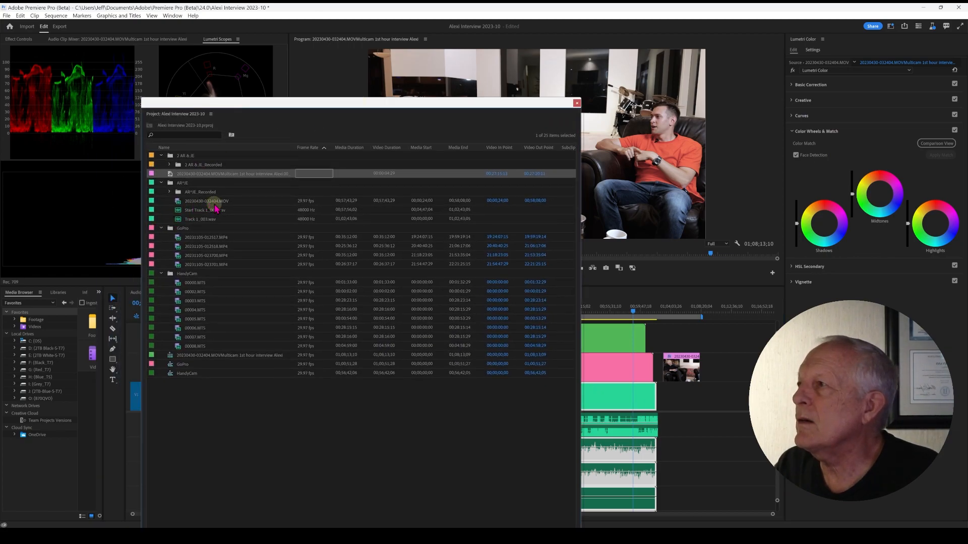
Move the short wide-shot clip on Video 2 against the end of the GoPro clip, and show that track instead of Video 1
click(340, 176)
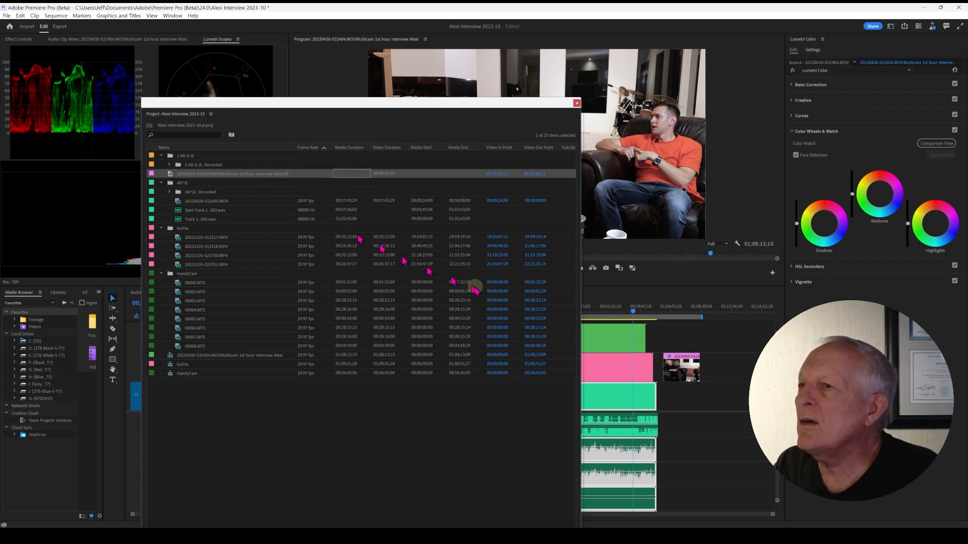
drag(439, 105, 0, 101)
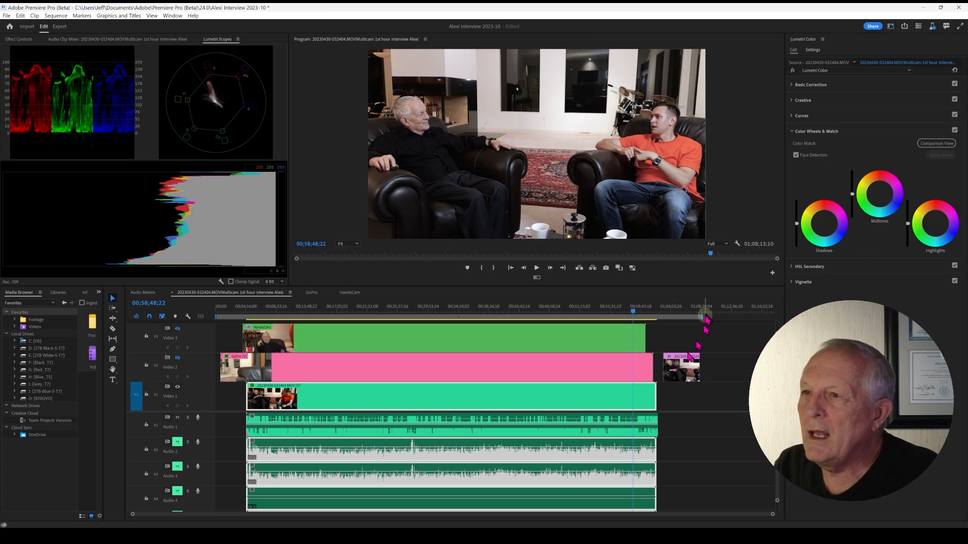
mouse_move(673, 370)
mouse_down()
mouse_move(690, 371)
mouse_move(682, 371)
mouse_up()
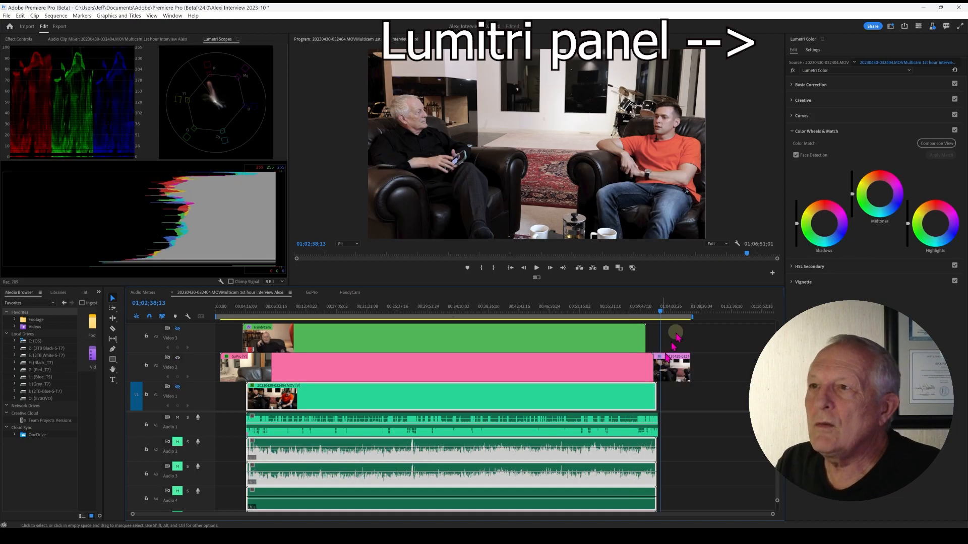
Inspect the Color Wheels & Match section of the Lumetri Color effect, switching it off and back on
click(792, 131)
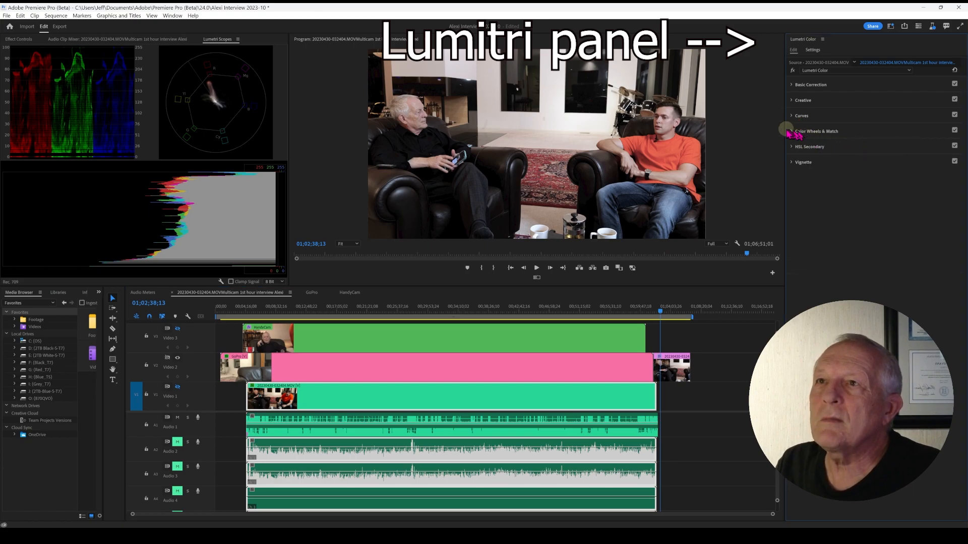
click(792, 132)
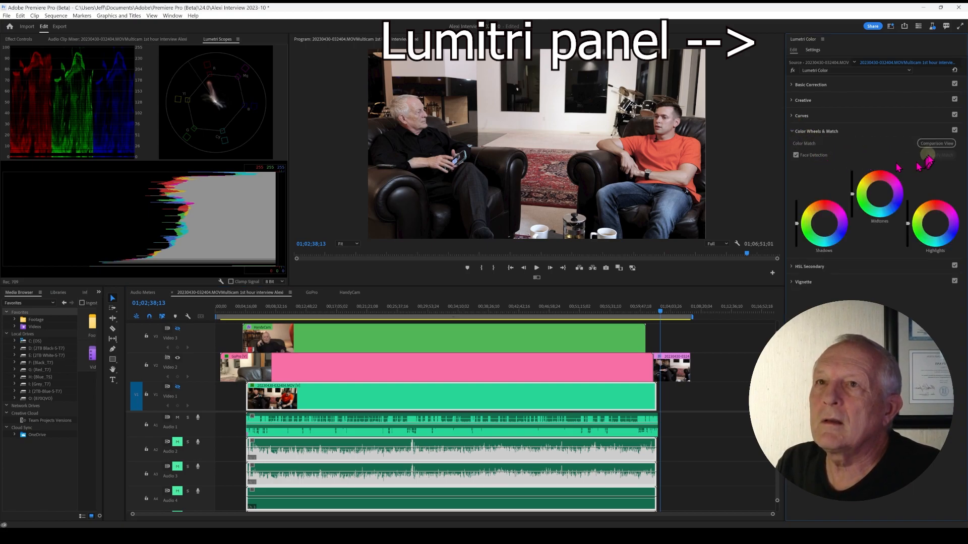
click(955, 130)
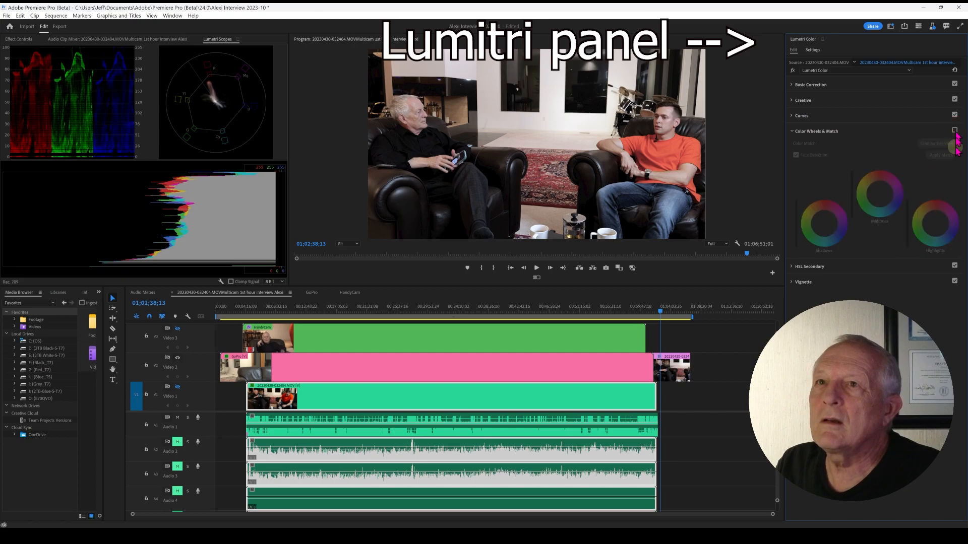
click(955, 131)
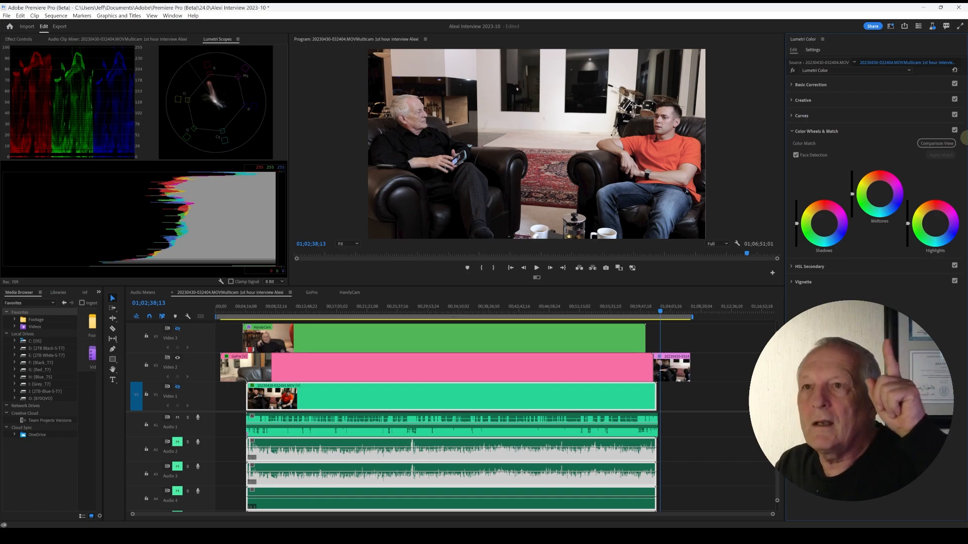
Turn on Comparison View, place the playhead at 00;59;49;11 in the GoPro footage and set the wide two-person shot as the reference frame
click(936, 144)
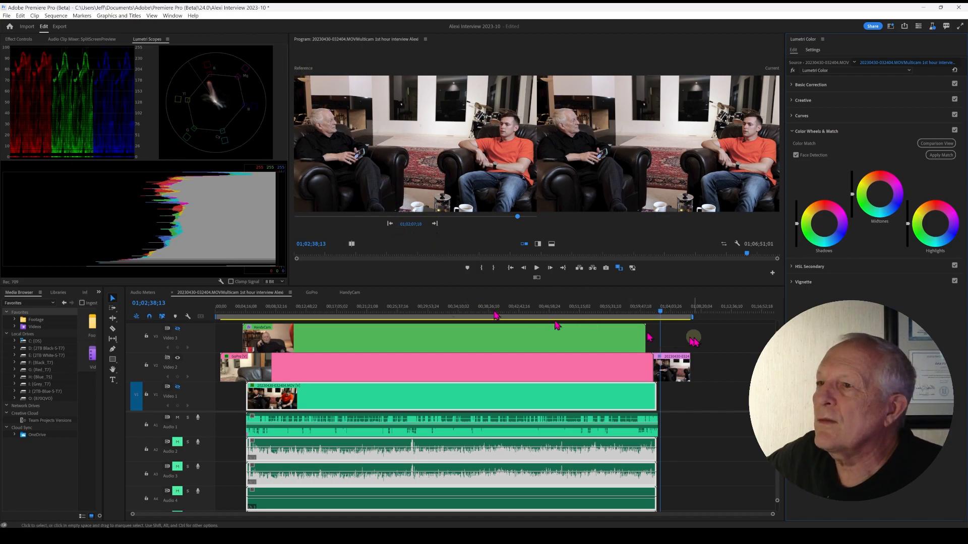
click(640, 310)
click(391, 225)
click(391, 225)
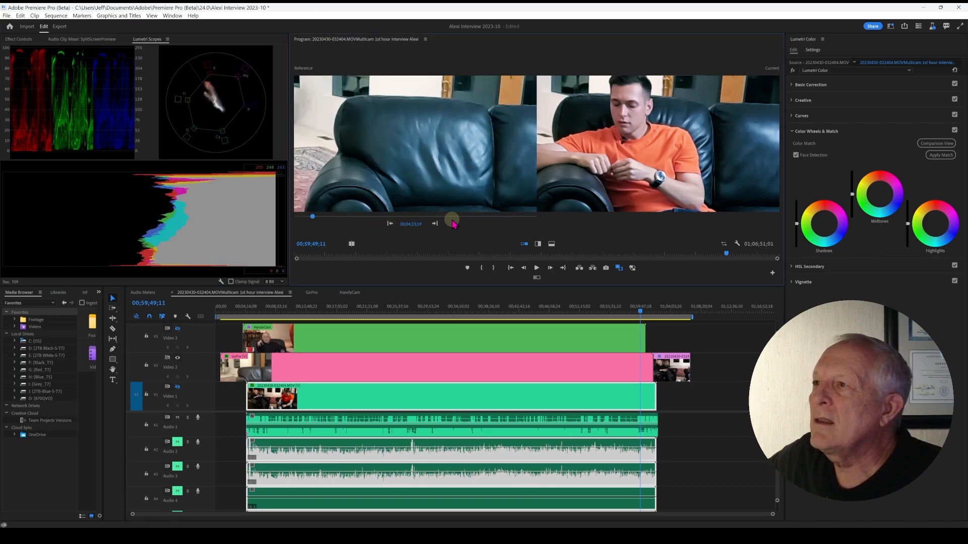
click(435, 224)
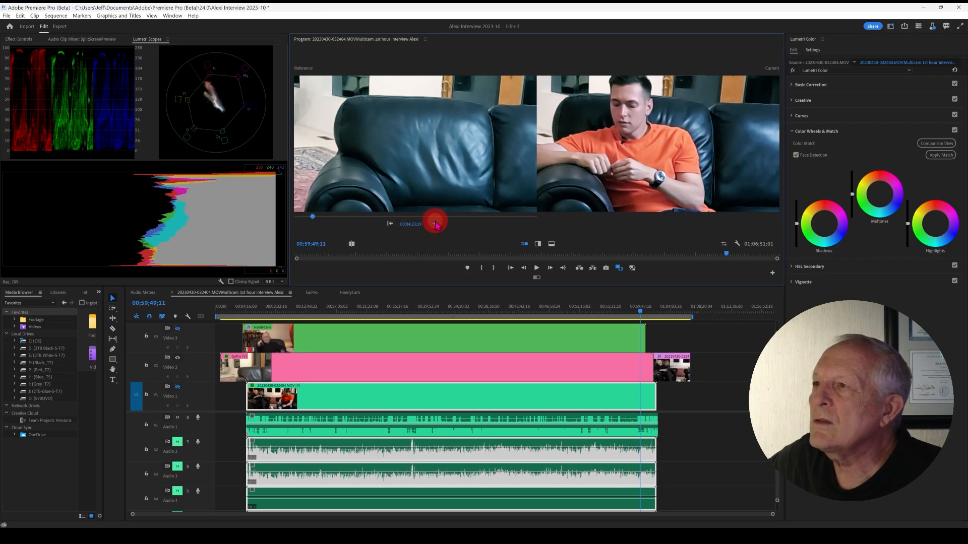
click(435, 224)
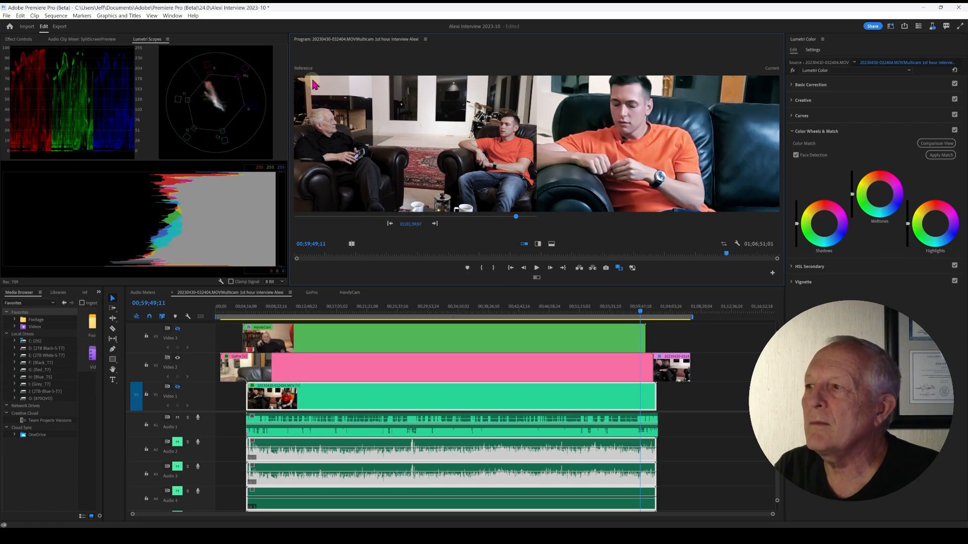
Apply the colour match to the GoPro clip on Video 2 and save the project
click(577, 371)
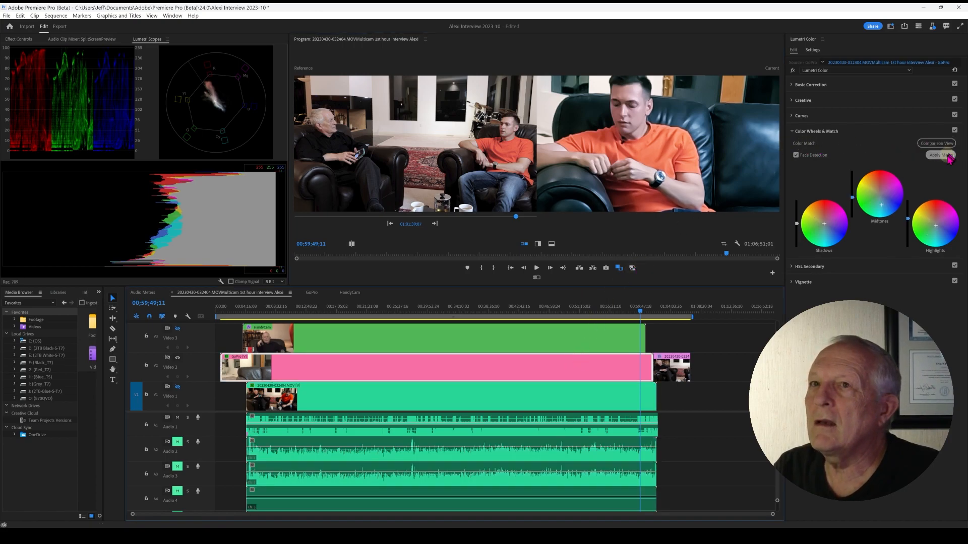
click(948, 160)
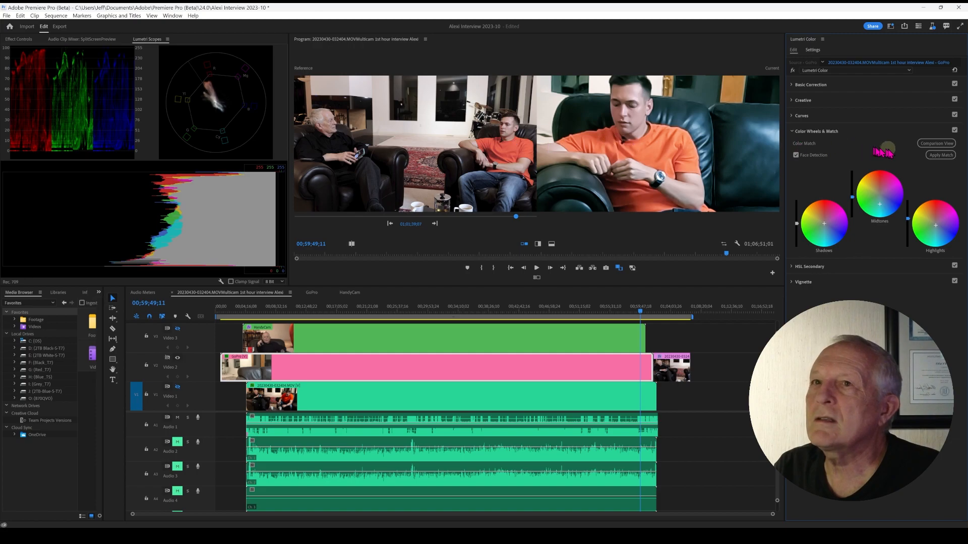
key(ctrl+s)
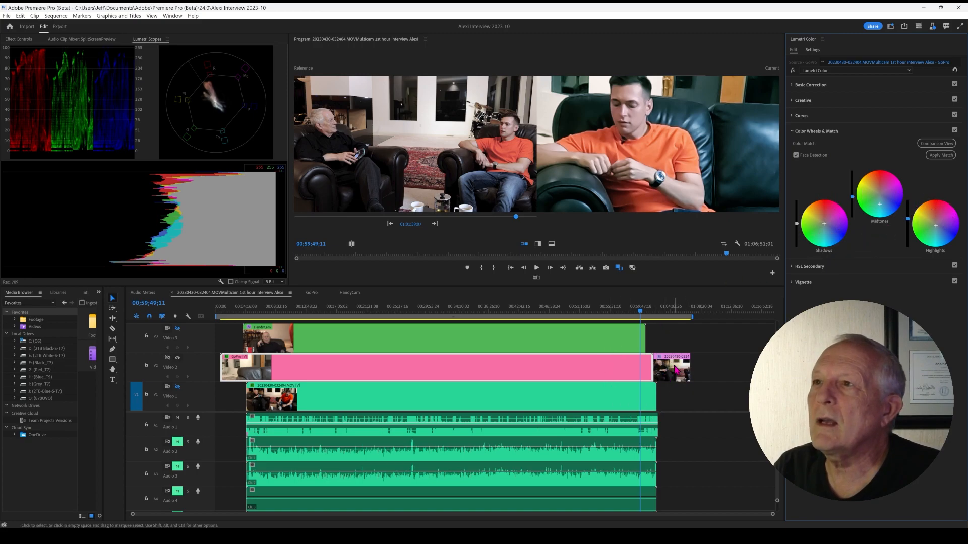
Compare the GoPro clip at 00;59;46;06 with its Color Wheels & Match adjustment switched off and on
click(639, 313)
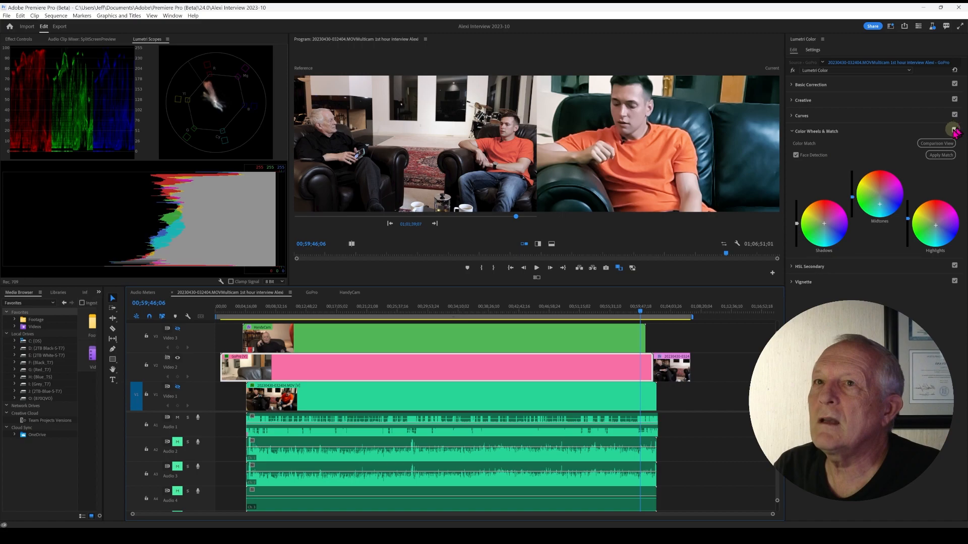
click(954, 131)
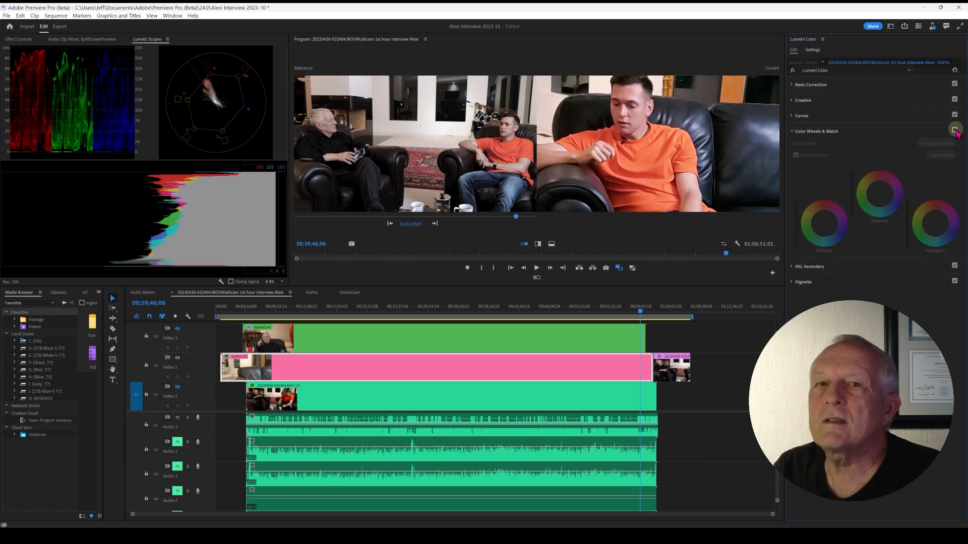
click(954, 131)
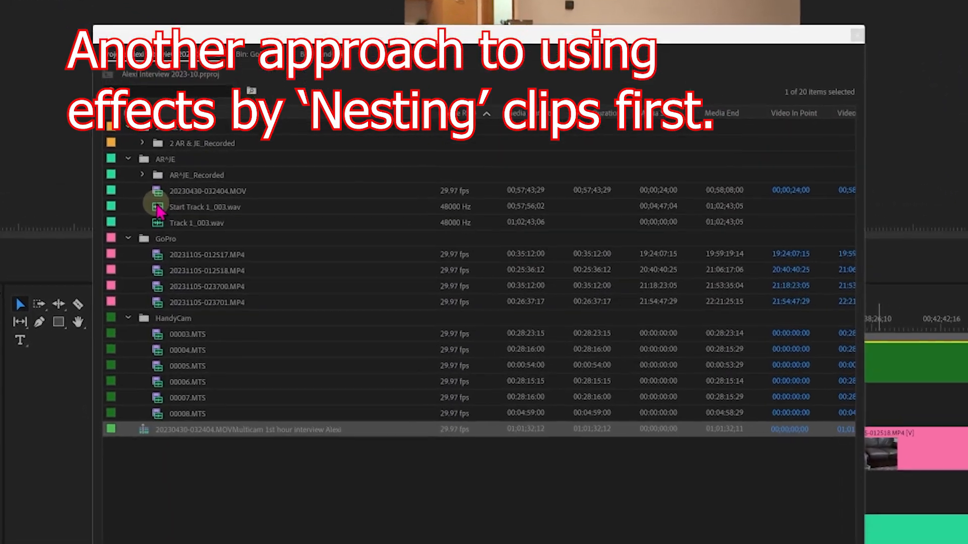
Select 20230430-032404.MOV, Start Track 1_003.wav, the first two GoPro clips, 00003.MTS and 00004.MTS, and look up the multi-camera source sequence command
click(157, 208)
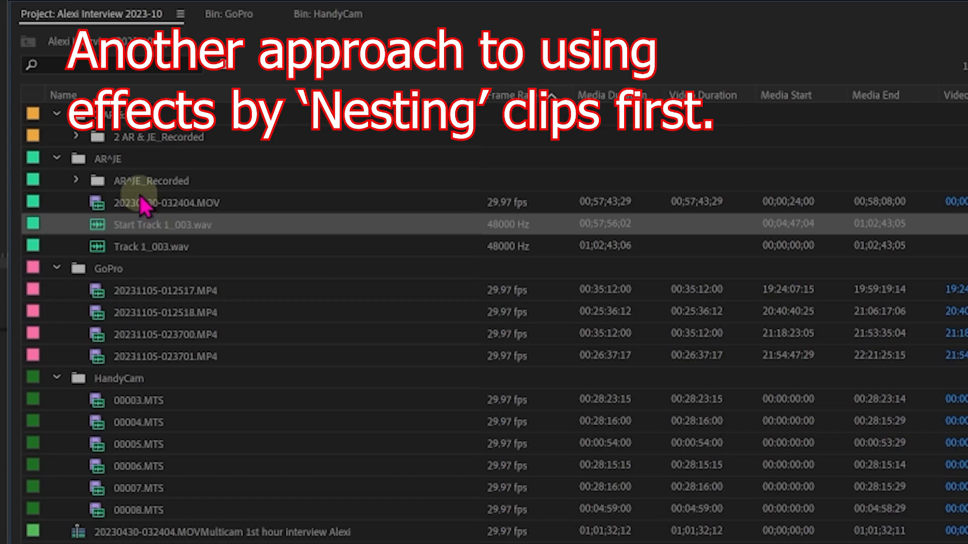
shift+click(170, 197)
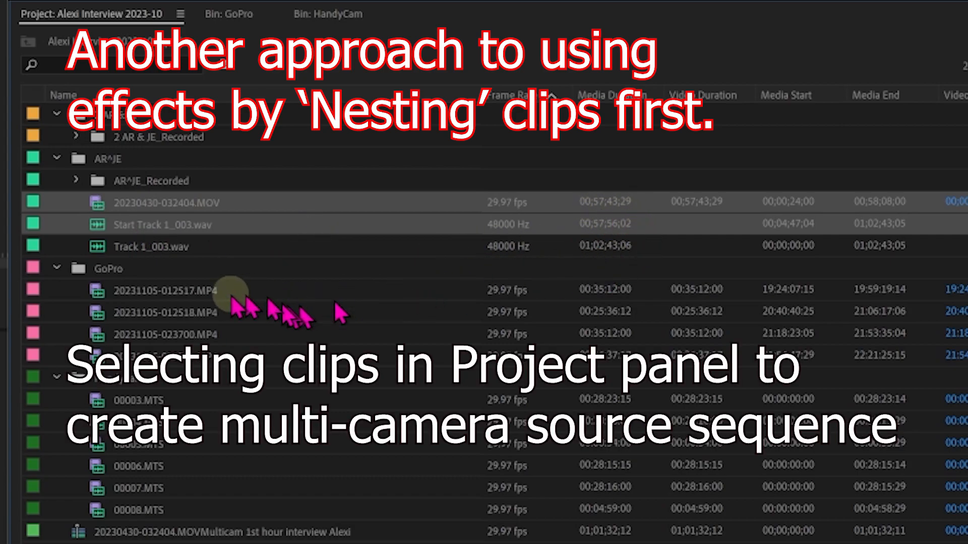
ctrl+click(152, 289)
ctrl+click(153, 309)
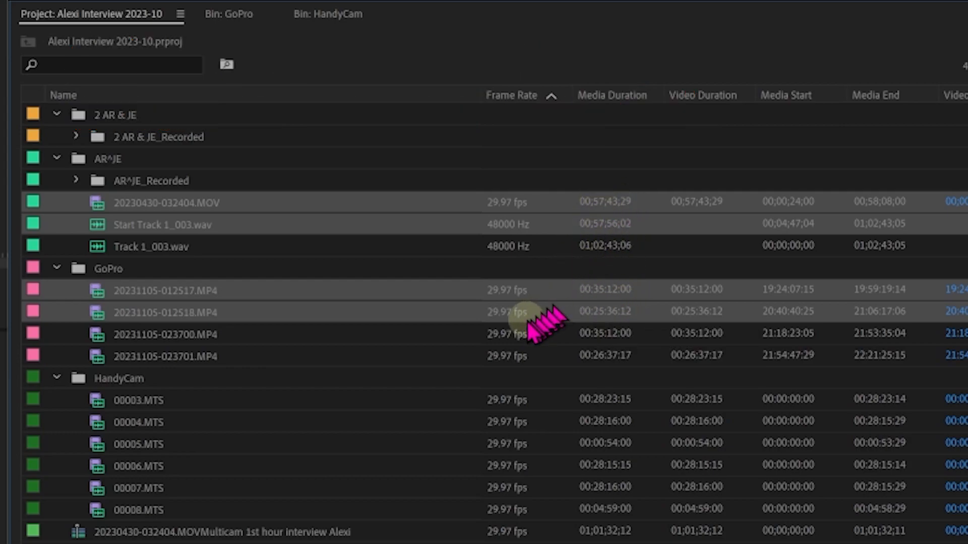
ctrl+click(143, 402)
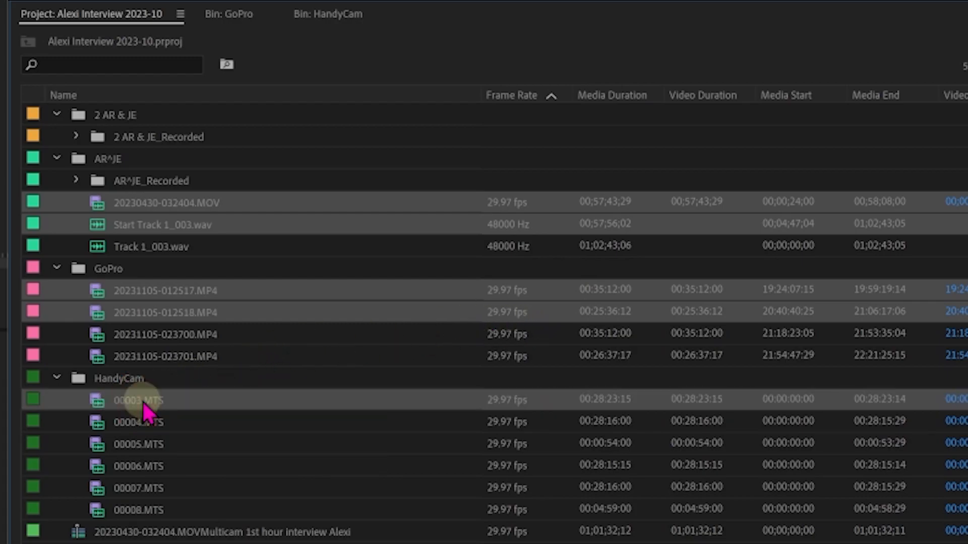
ctrl+click(136, 424)
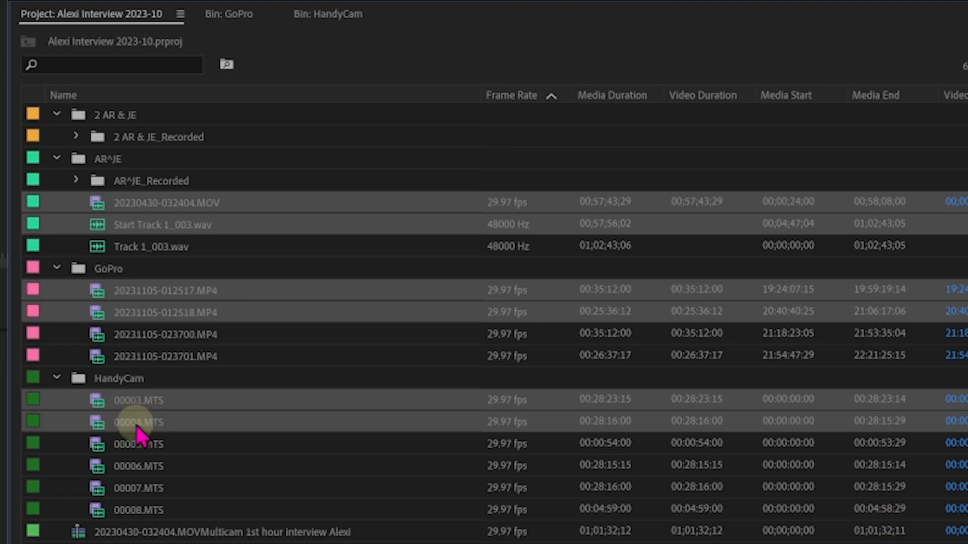
mouse_move(136, 426)
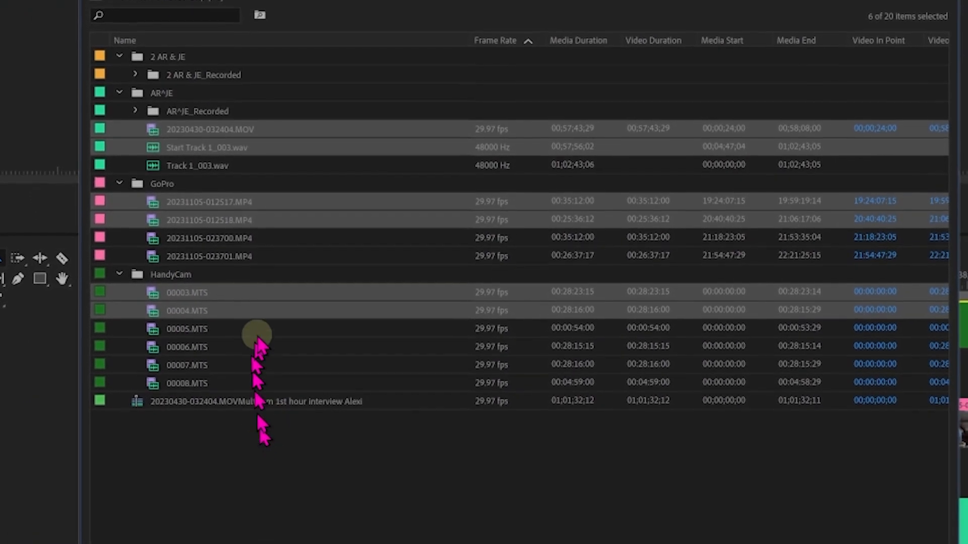
right_click(305, 294)
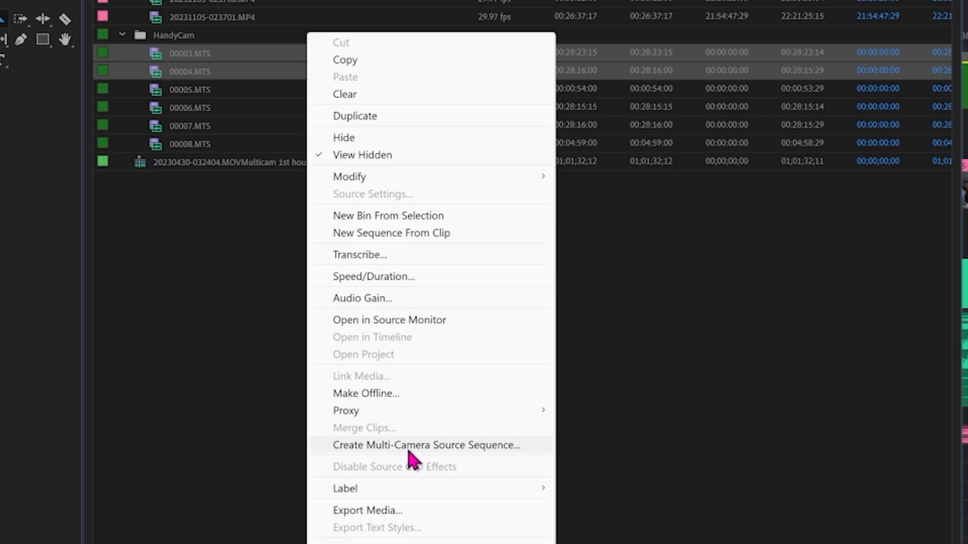
click(698, 237)
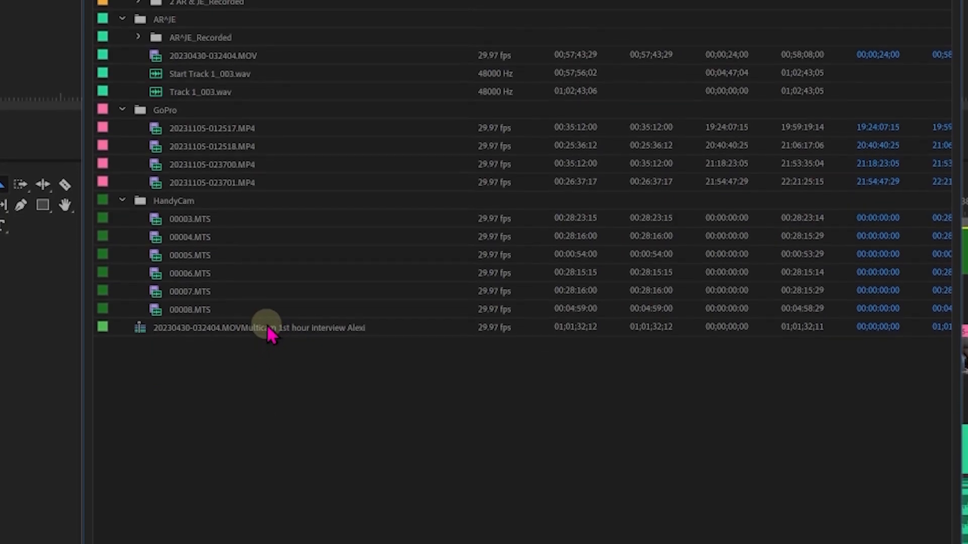
Open the first-hour interview multicam sequence in the timeline, move the project window aside and save the project
click(268, 328)
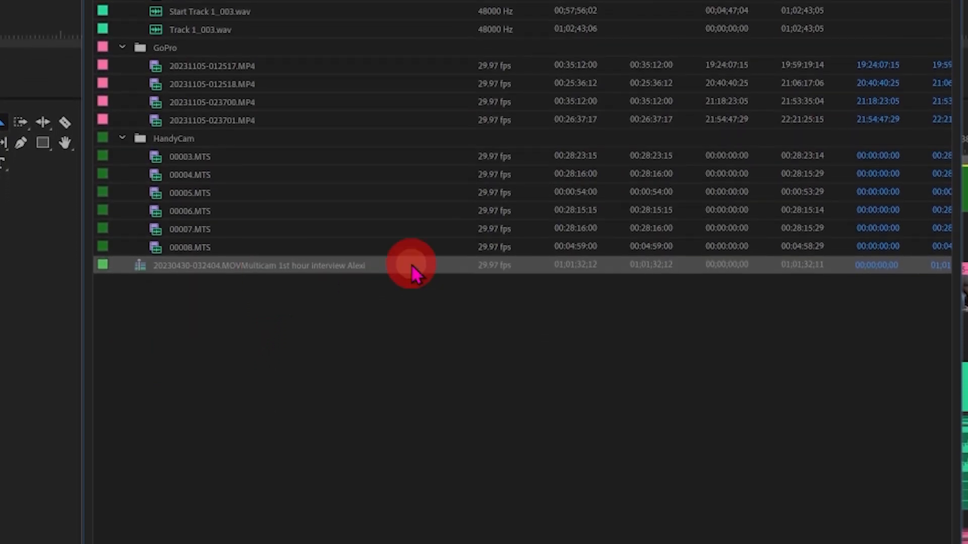
right_click(412, 268)
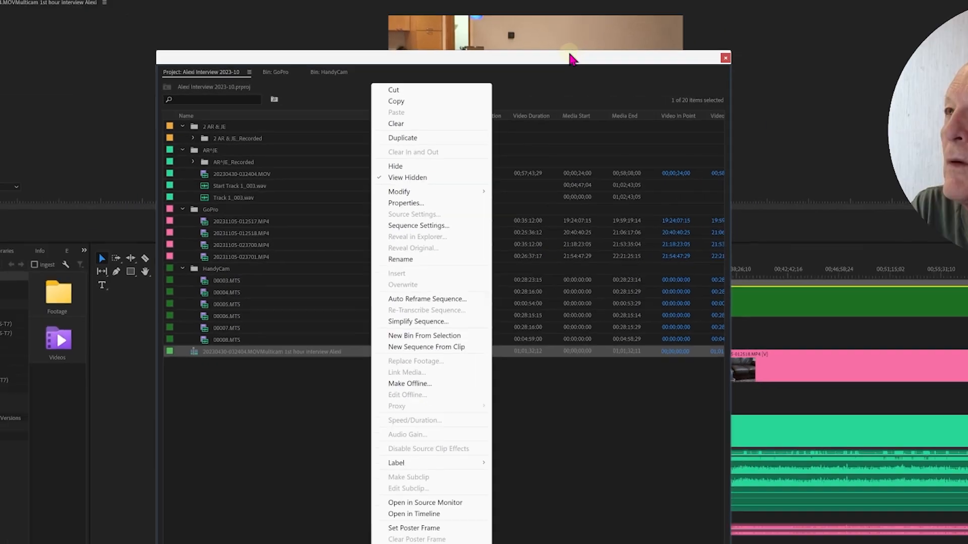
drag(504, 85, 0, 87)
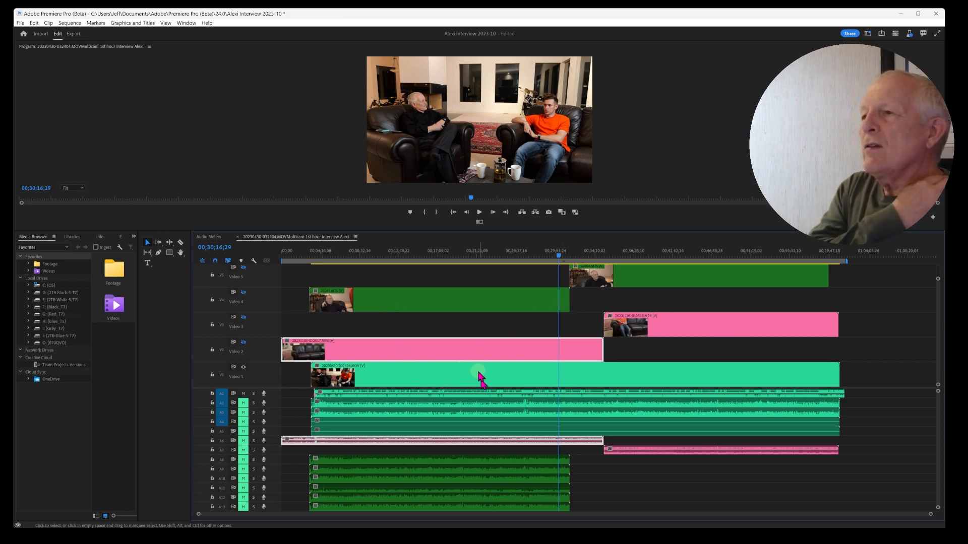
key(ctrl+s)
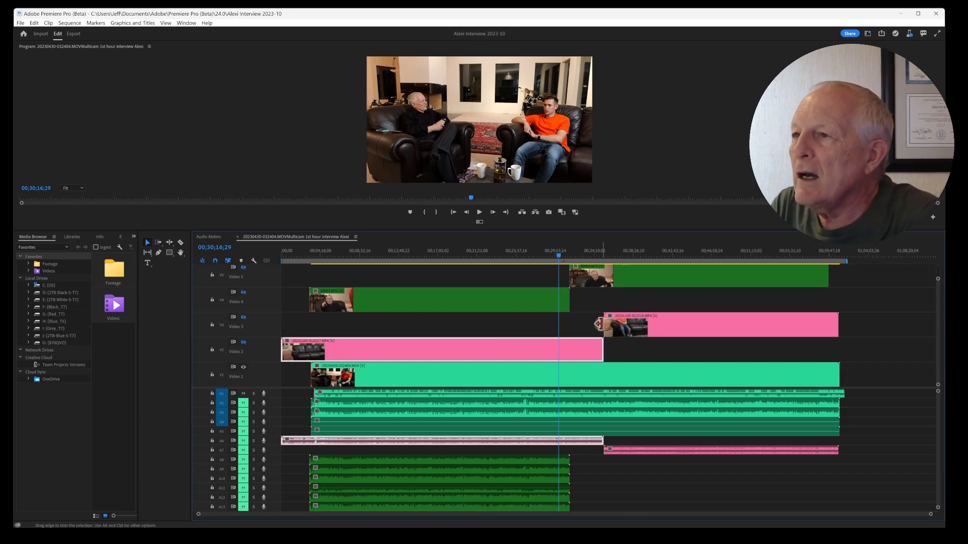
Move the second GoPro clip from Video 3 down to Video 2 and the second HandyCam clip from Video 5 down to Video 4
drag(615, 330, 611, 347)
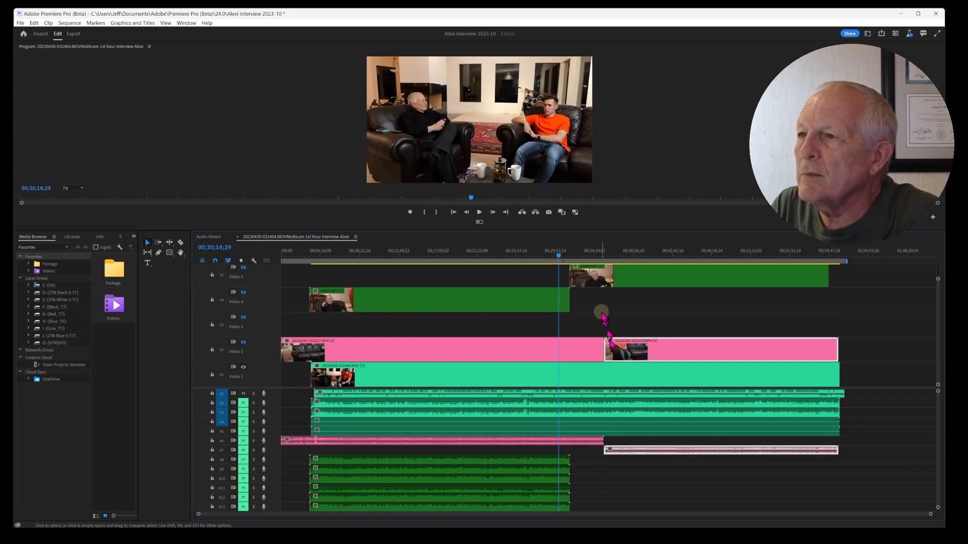
drag(589, 278, 591, 299)
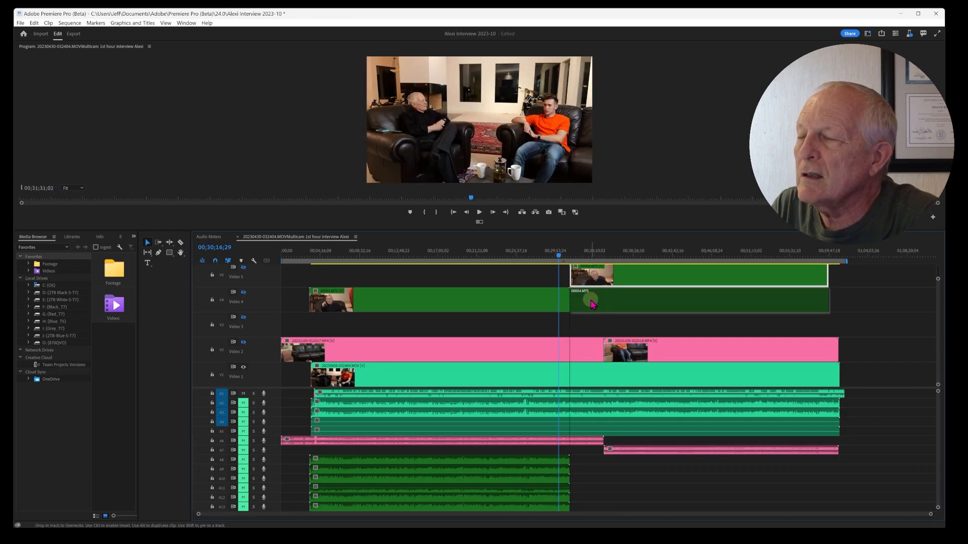
drag(309, 162, 454, 149)
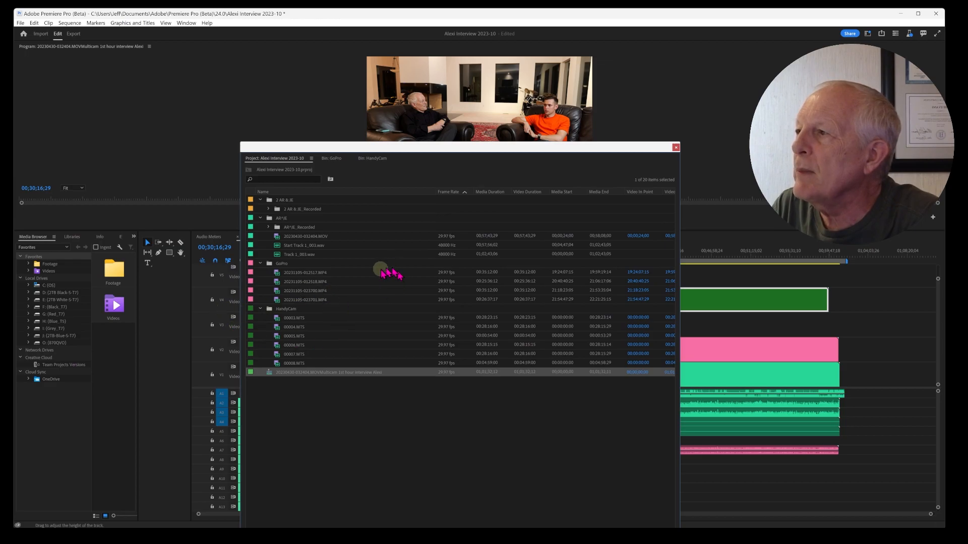
drag(495, 153, 0, 91)
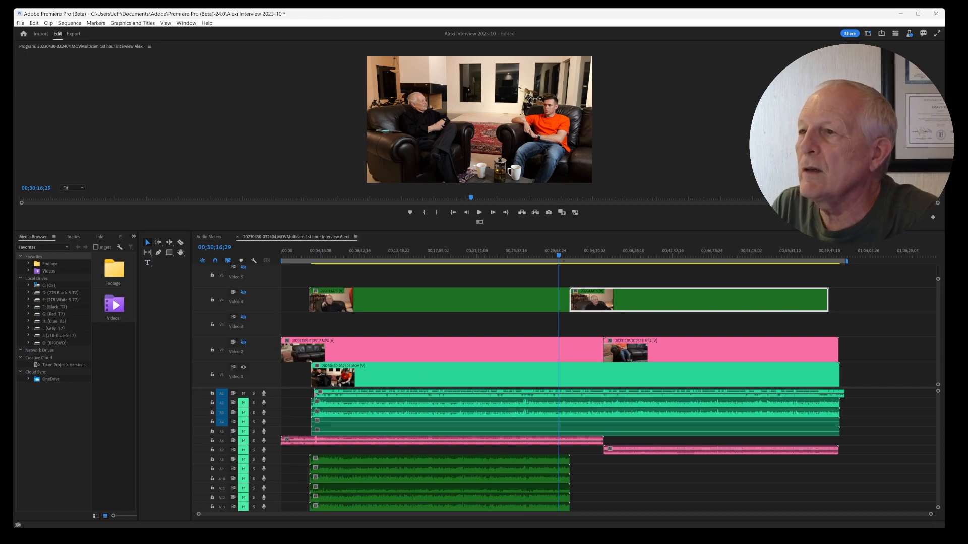
Nest the two HandyCam clips on Video 4 together as Nested HandyCam
click(514, 301)
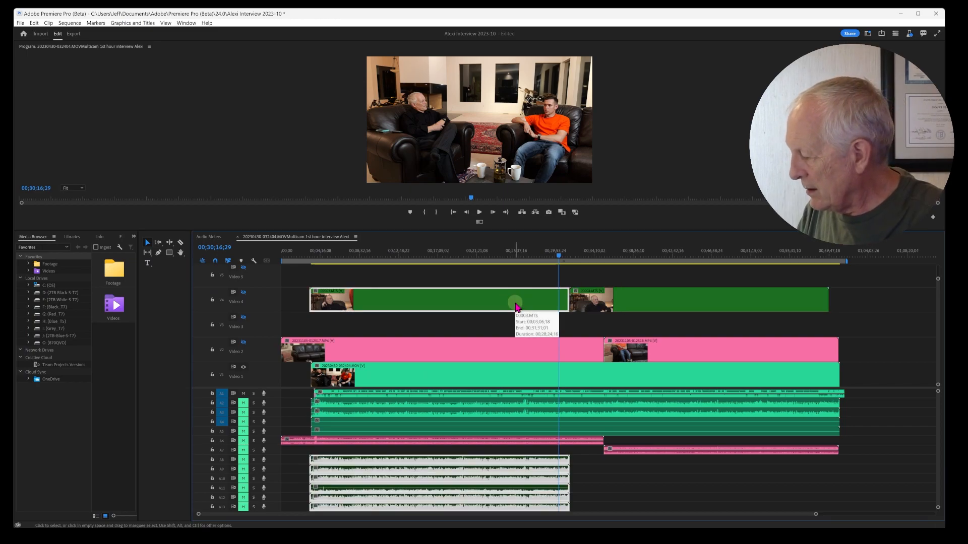
shift+click(607, 301)
right_click(622, 302)
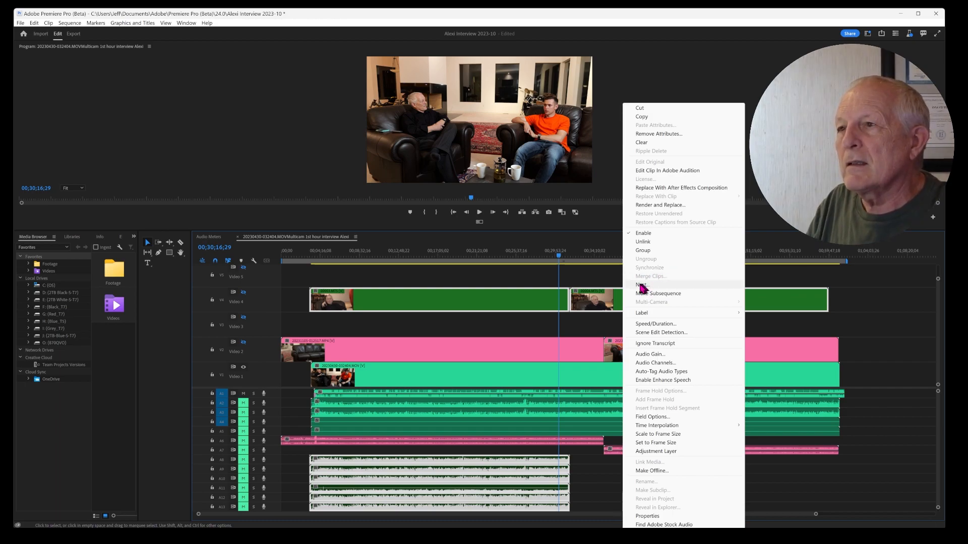
click(641, 285)
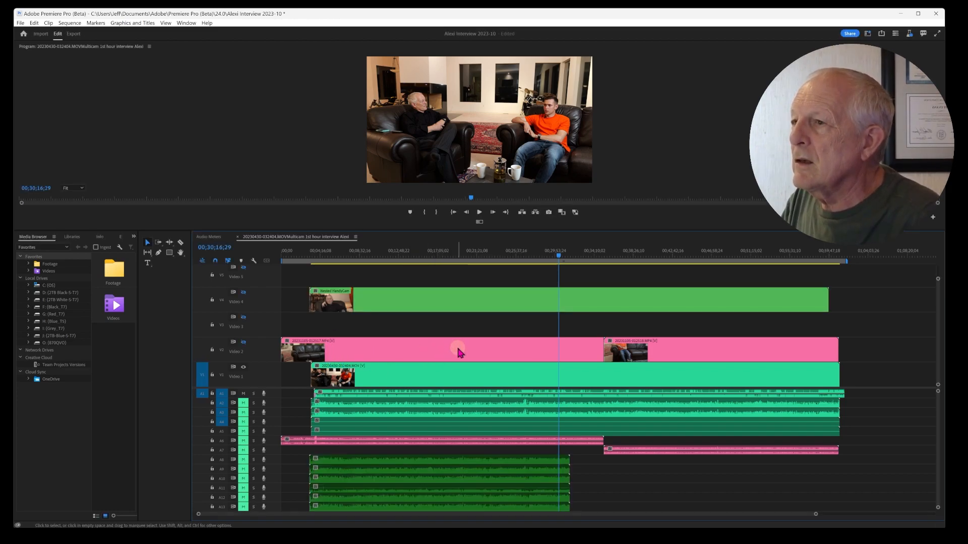
Nest the two GoPro clips on Video 2 together as Nested GoPro
click(458, 352)
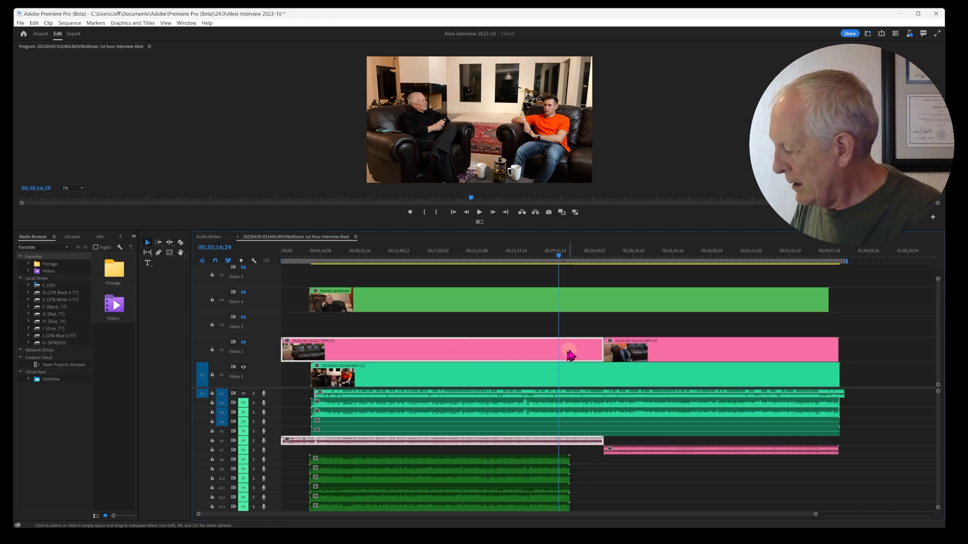
shift+click(651, 349)
right_click(589, 347)
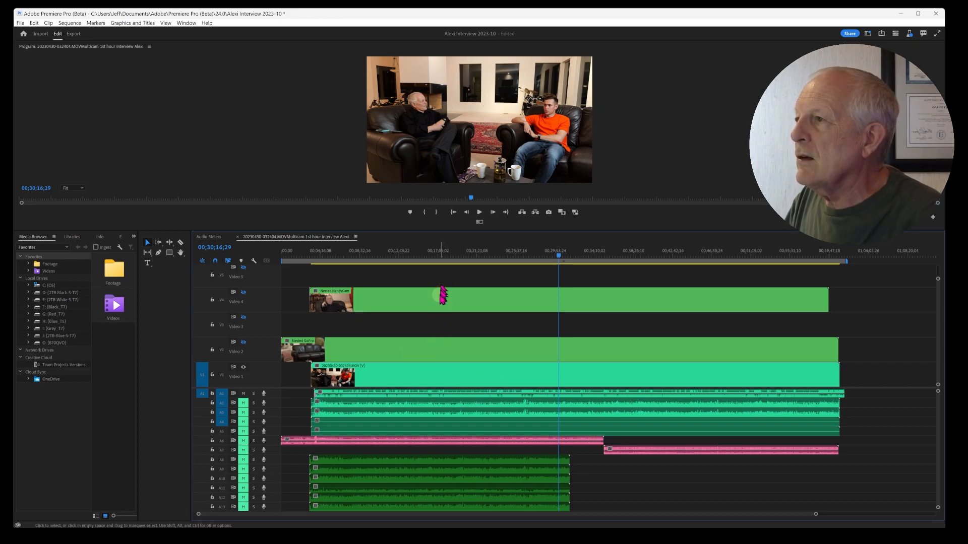
Change the label colour of the Nested GoPro clip on Video 2 to the pink used for GoPro footage
right_click(426, 349)
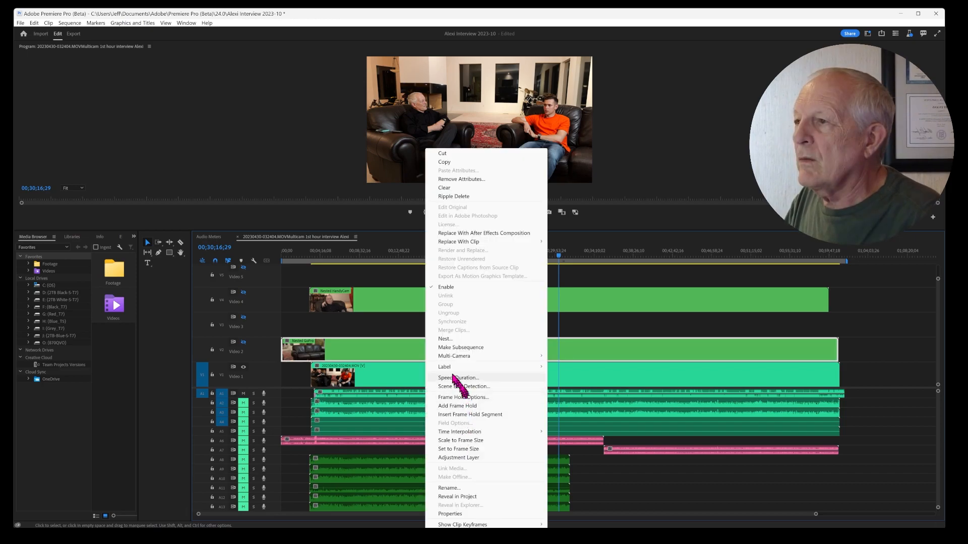
mouse_move(444, 372)
click(565, 429)
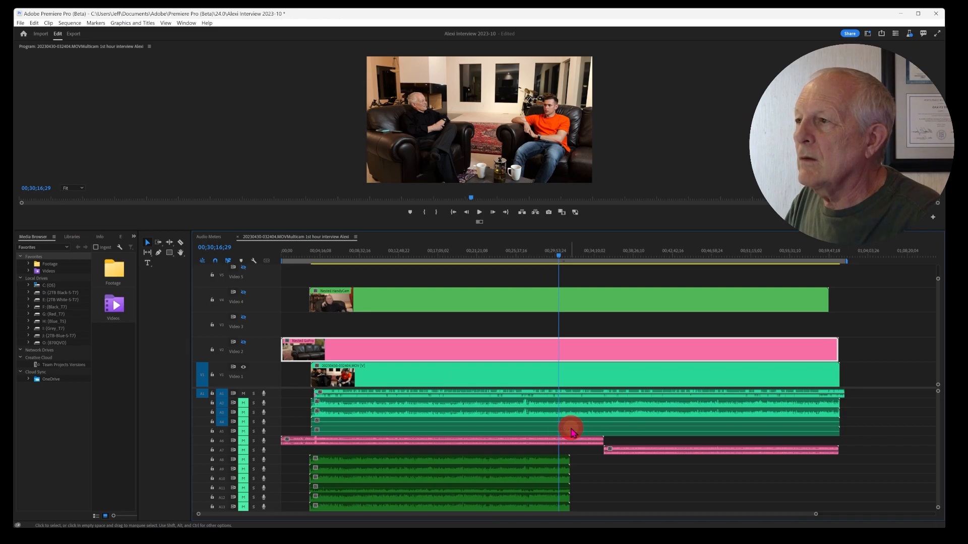
Scale up and reposition the 20230430-032404.MOV clip on Video 1 to frame both seated people more tightly
key(shift+1)
drag(498, 142, 567, 119)
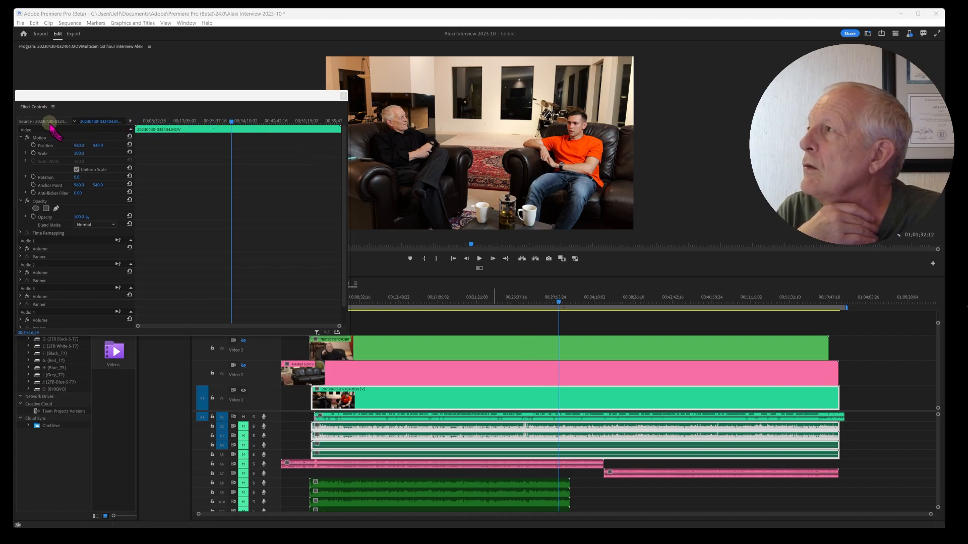
click(77, 152)
drag(62, 144, 41, 142)
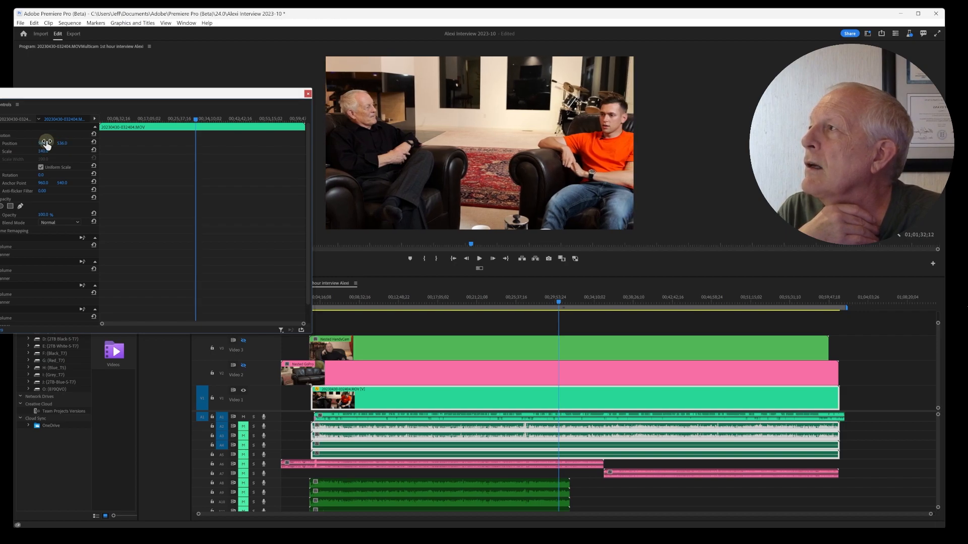
drag(42, 150, 42, 151)
drag(61, 144, 65, 144)
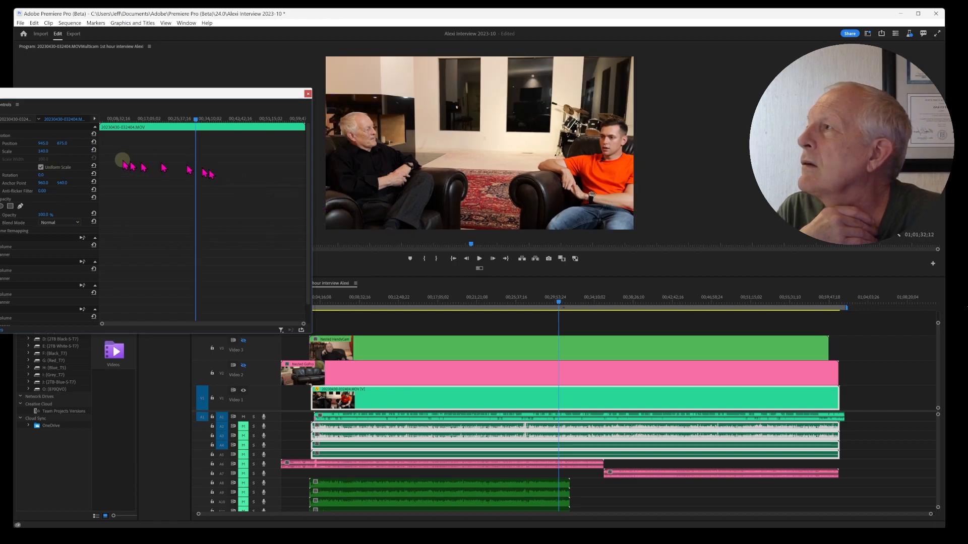
drag(41, 151, 35, 151)
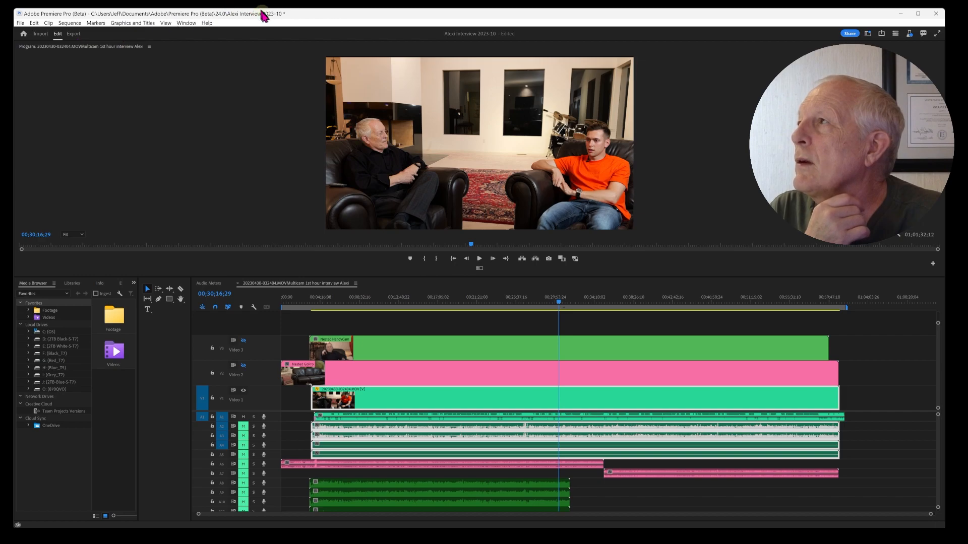
Open Lumetri Color for the Video 1 clip, apply the Kodak 5218 Kodak 2395 (by Adobe) creative look and raise its intensity
click(186, 22)
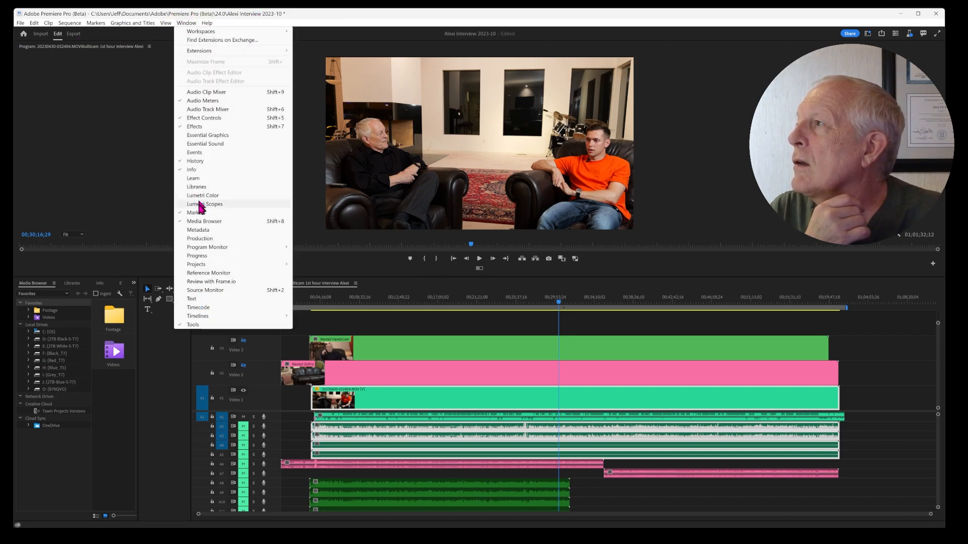
click(202, 204)
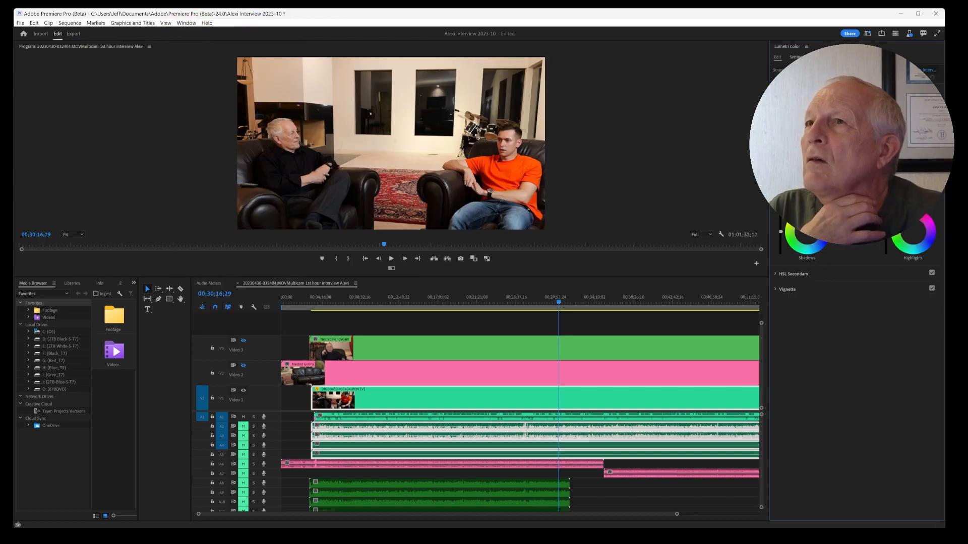
click(794, 90)
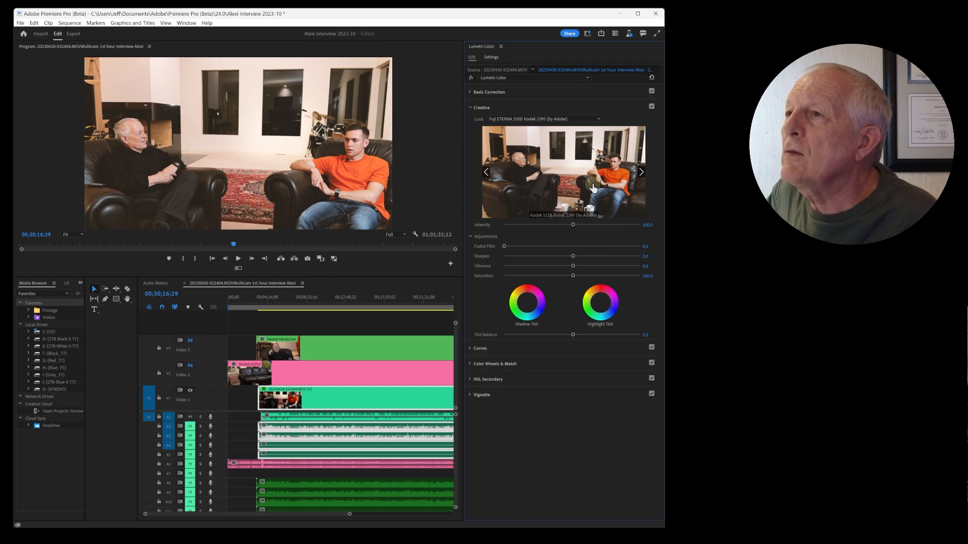
click(561, 176)
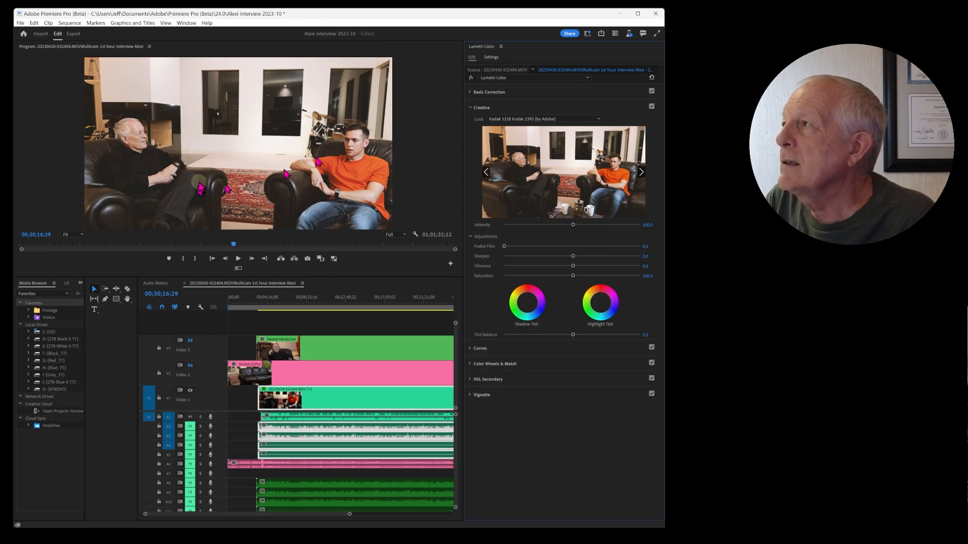
drag(572, 225, 585, 226)
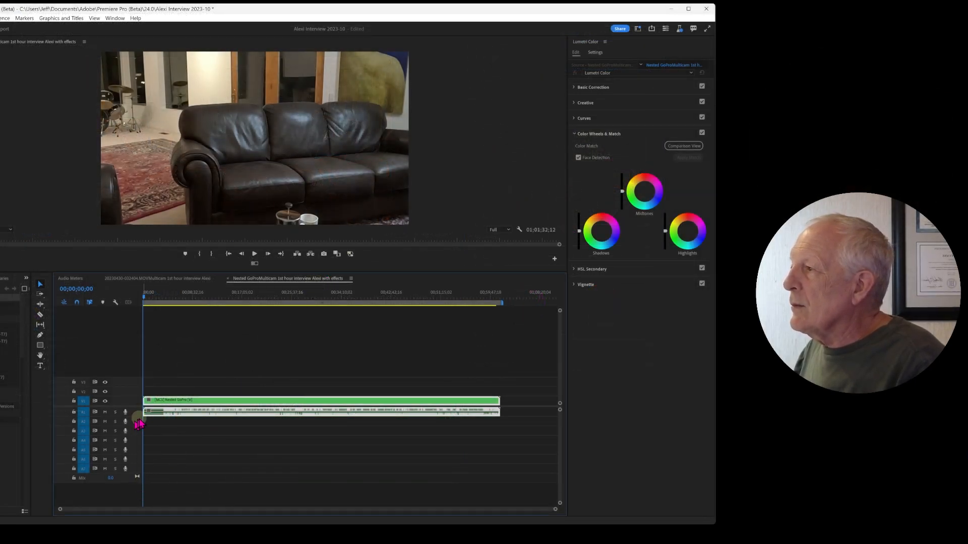
Enlarge the Video 1 and Audio 1 tracks of the Nested GoPro multicam sequence, show the multi-camera view and scrub forward past 00;02;28;08
drag(137, 417, 137, 421)
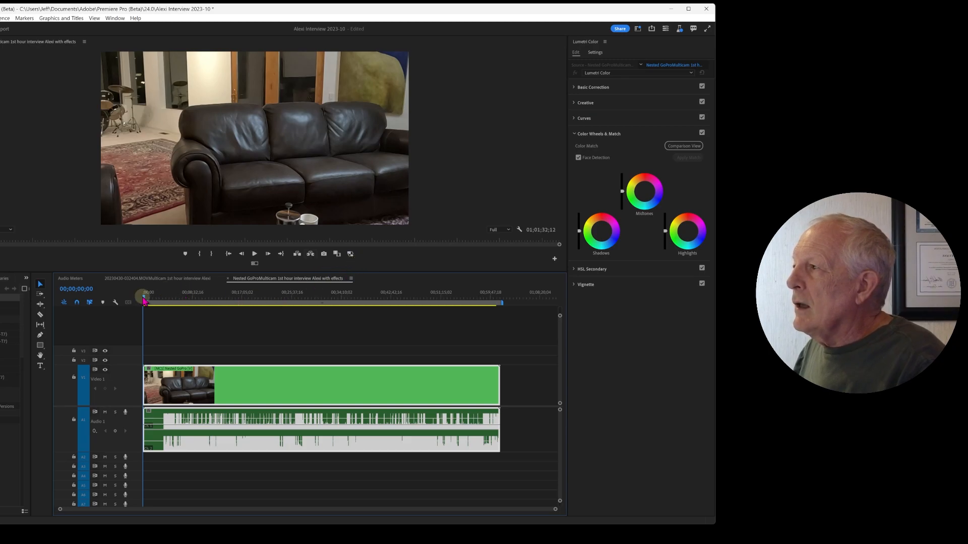
drag(145, 301, 157, 297)
click(255, 263)
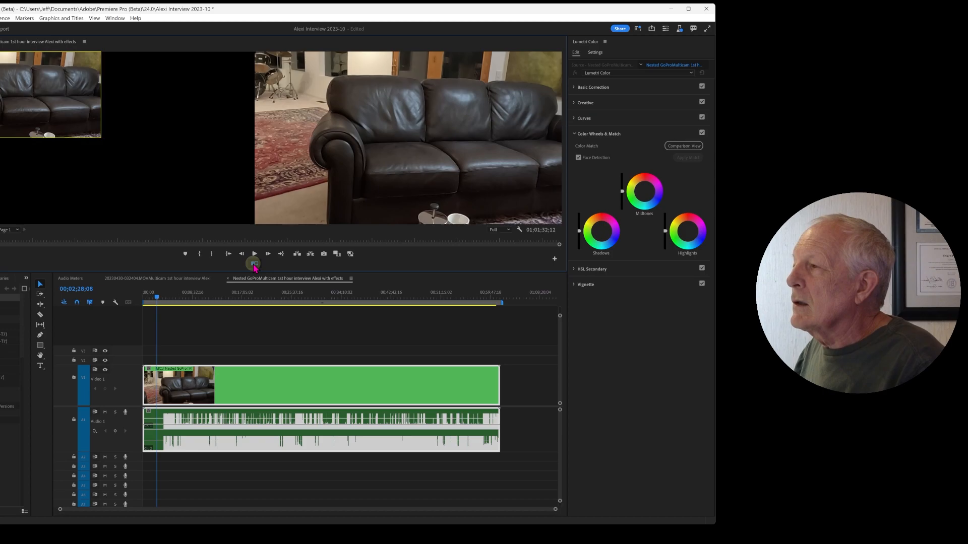
click(157, 297)
drag(169, 302, 226, 305)
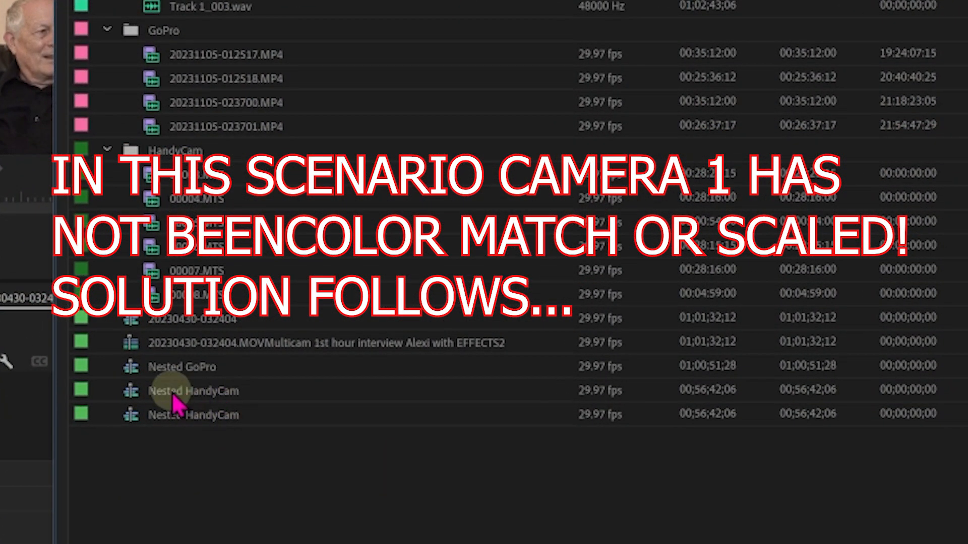
Check the project list for extra copies of the nested HandyCam sequence
mouse_move(173, 396)
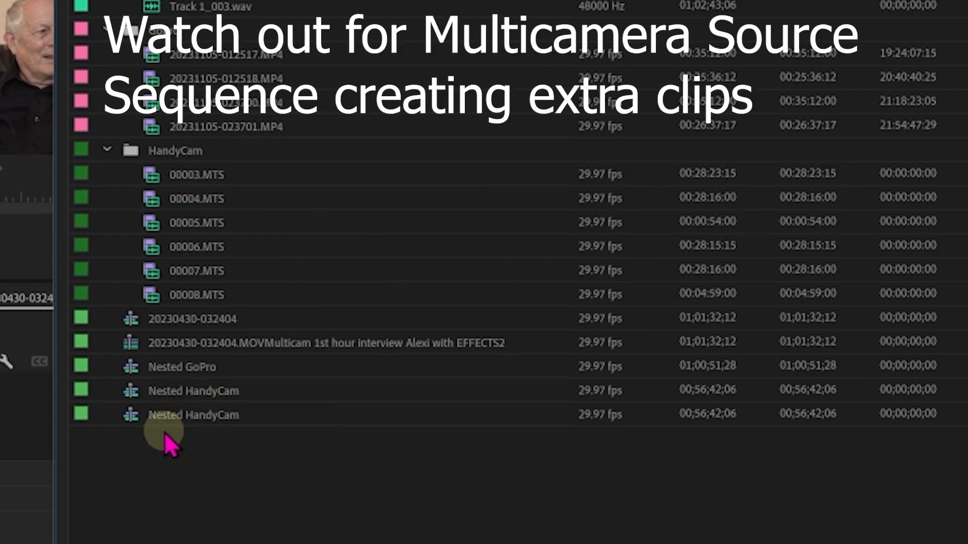
mouse_move(186, 423)
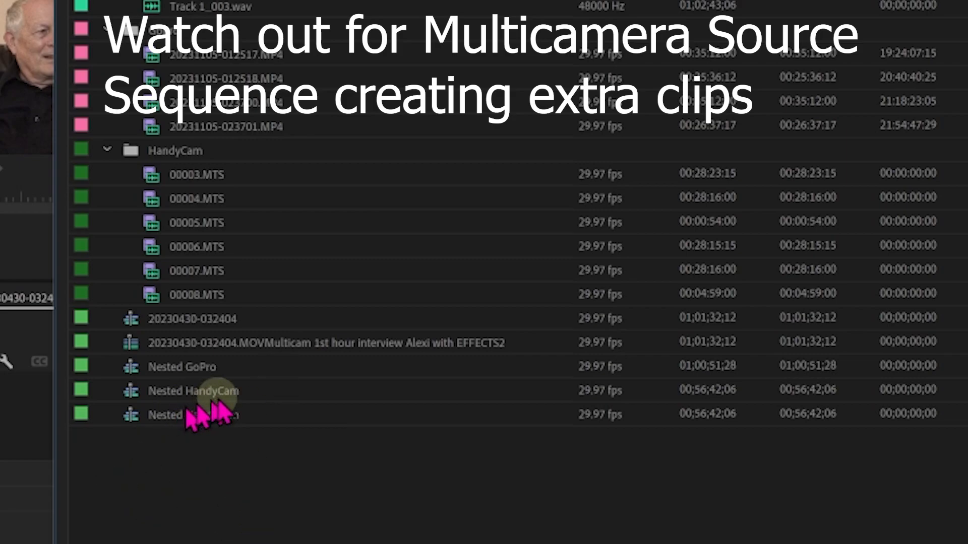
mouse_move(220, 403)
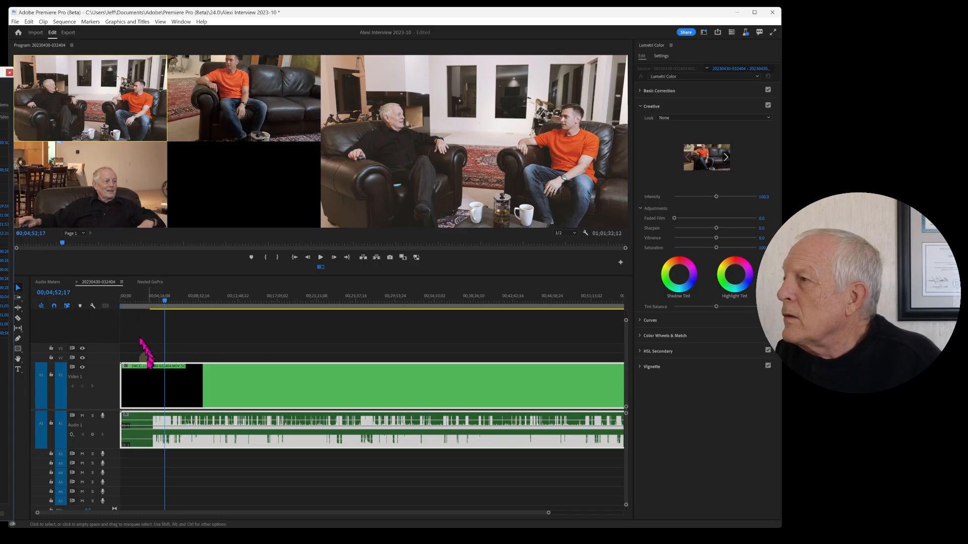
right_click(253, 378)
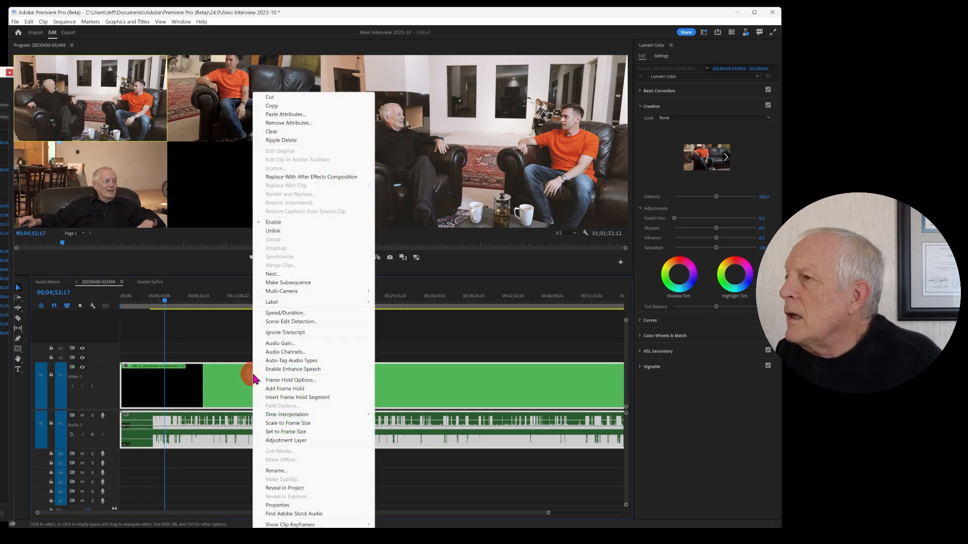
mouse_move(353, 291)
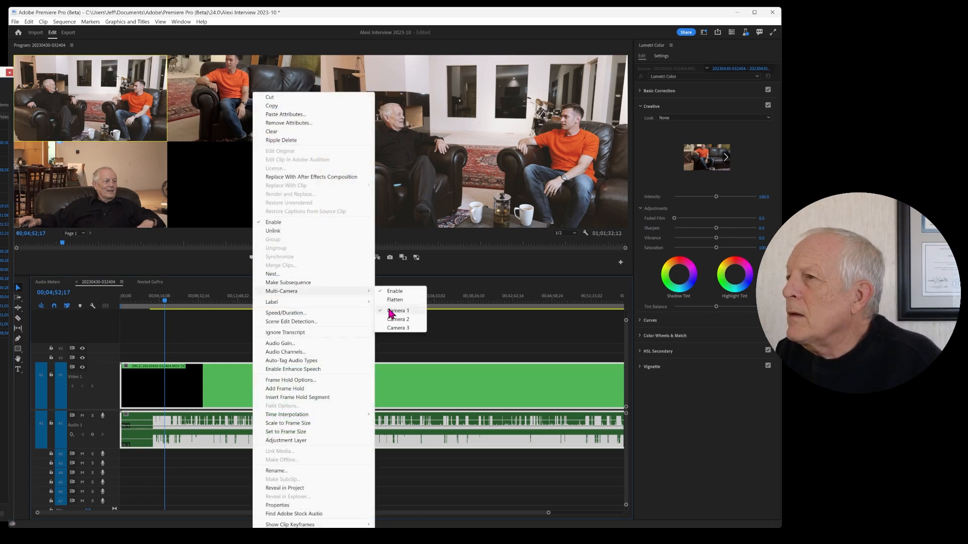
click(391, 311)
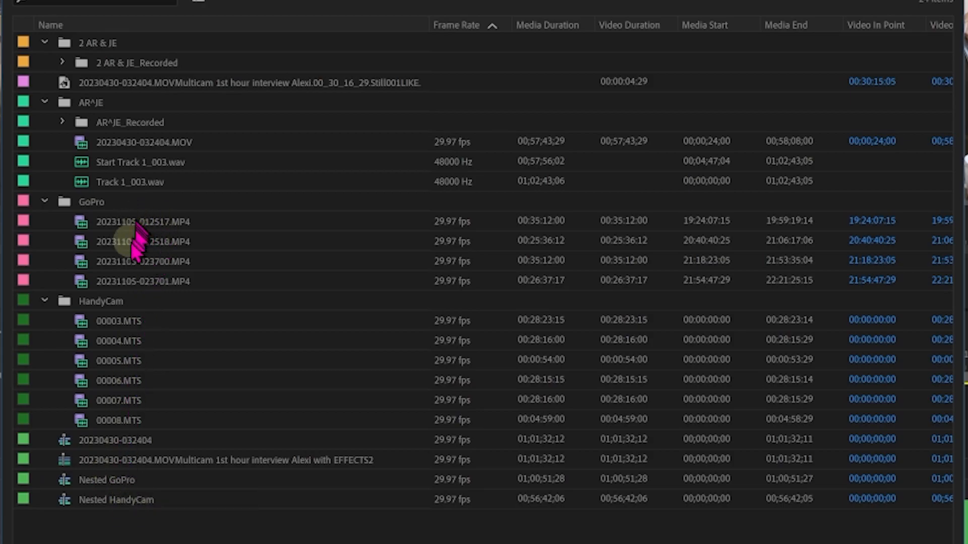
Review the GoPro clips, the main camera and audio files, and the nested sequences in the project list
mouse_move(137, 225)
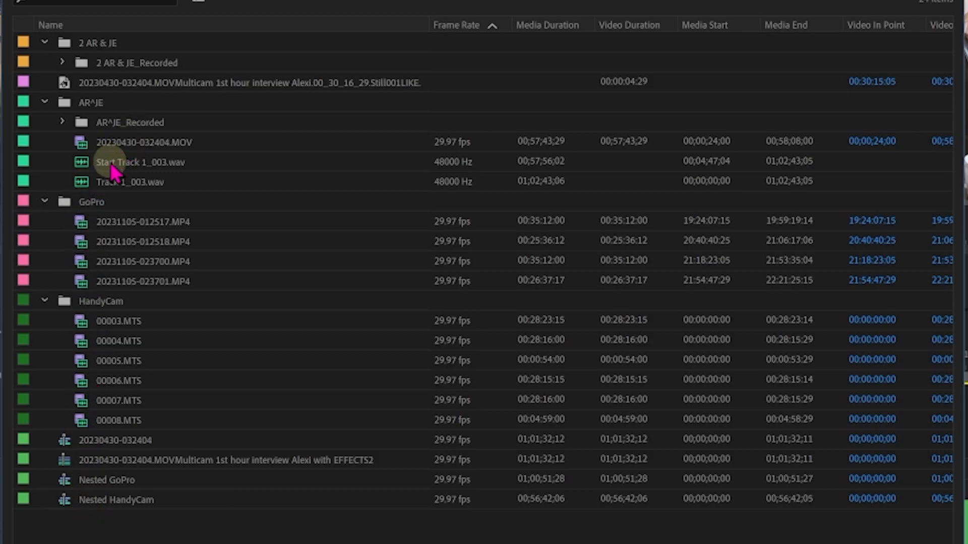
mouse_move(115, 174)
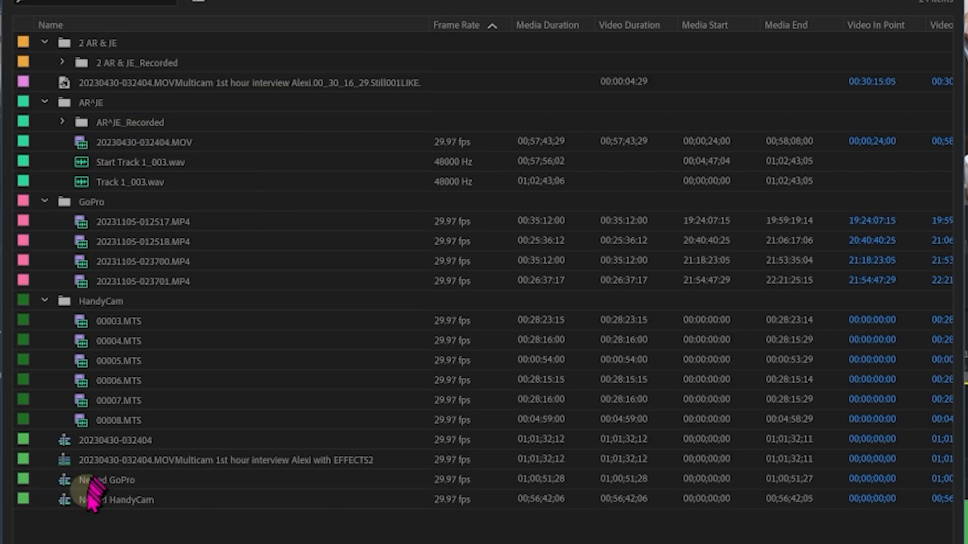
mouse_move(124, 499)
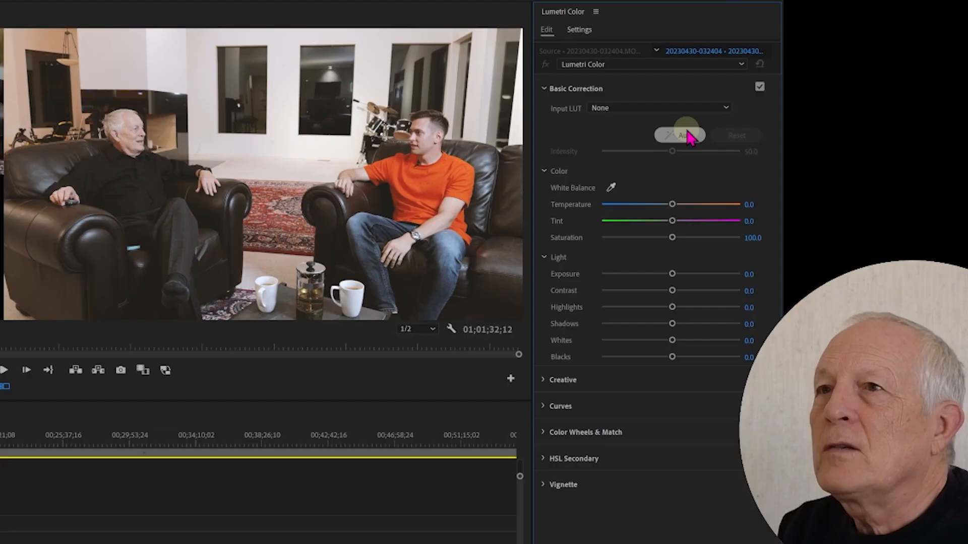
Apply the automatic basic correction and the Kodak 5218 Kodak 2383 (by Adobe) creative look to the Camera 1 multicam clip
click(686, 135)
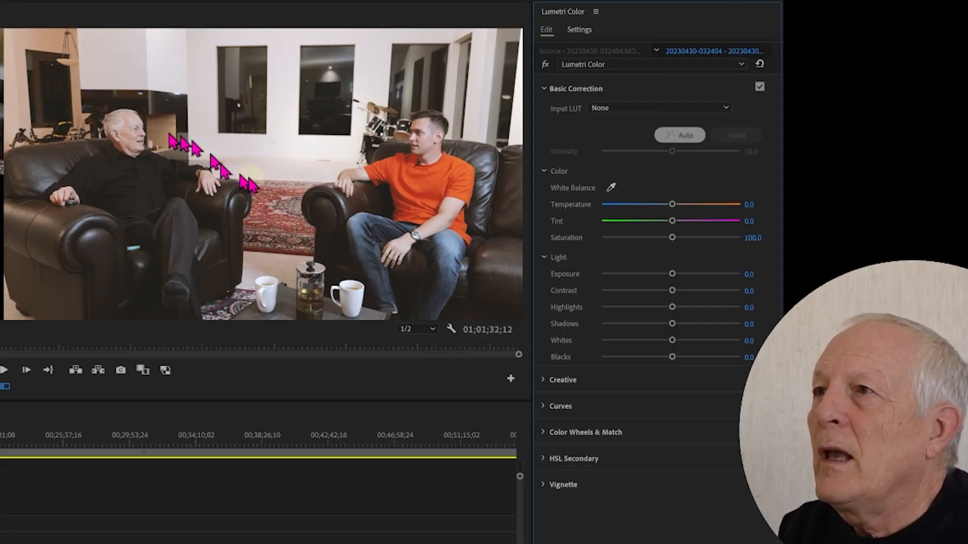
click(545, 381)
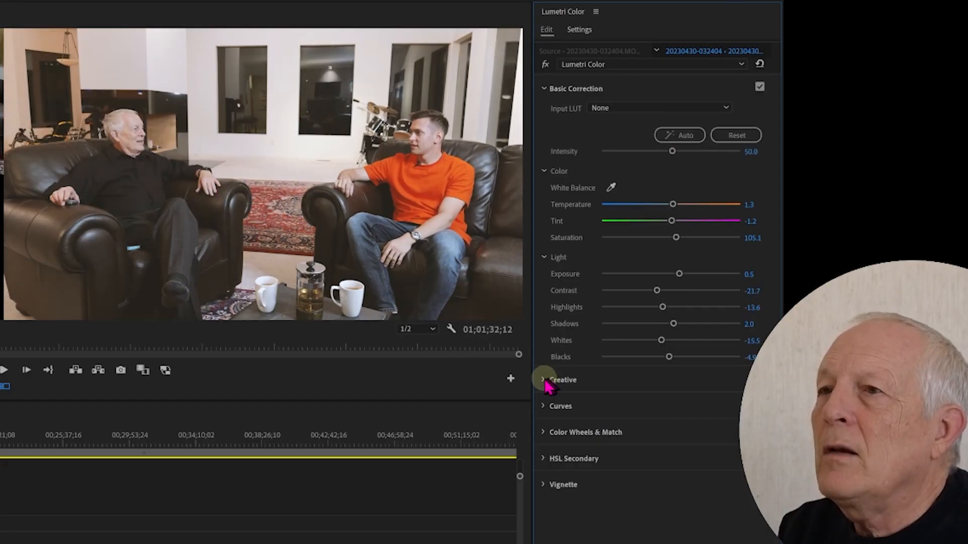
click(546, 381)
click(647, 212)
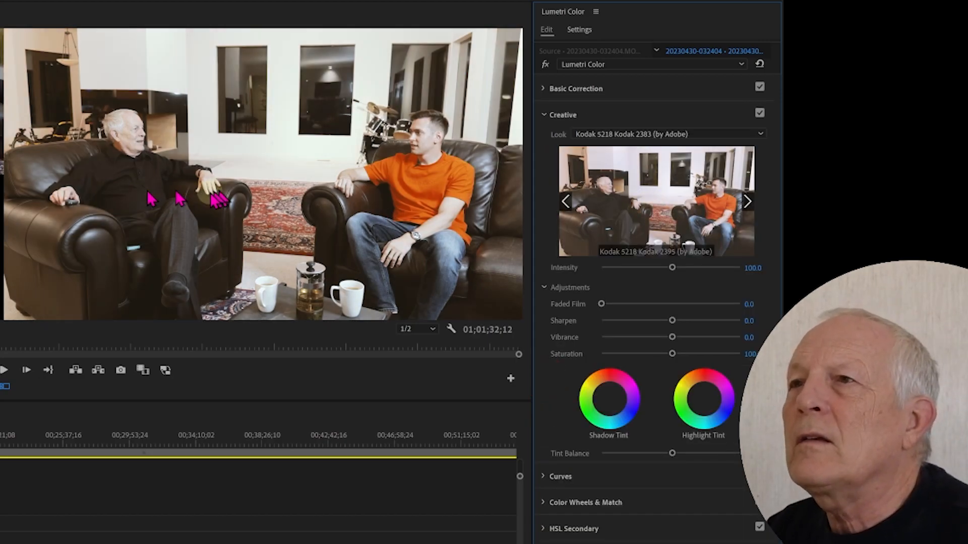
click(643, 214)
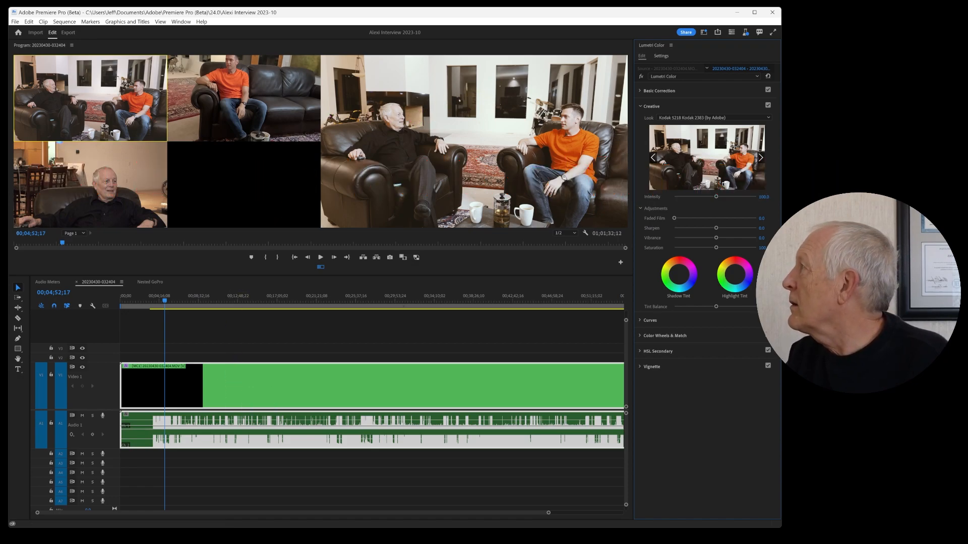
Scale the Camera 1 multicam clip up to about 132 and move the Effect Controls window out of the way
drag(0, 146, 127, 77)
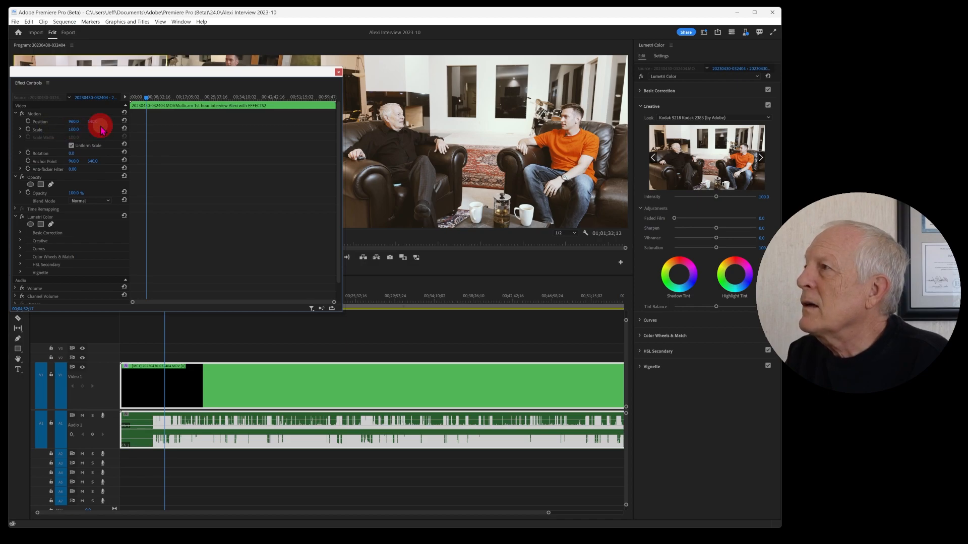
drag(73, 129, 70, 130)
drag(126, 71, 342, 243)
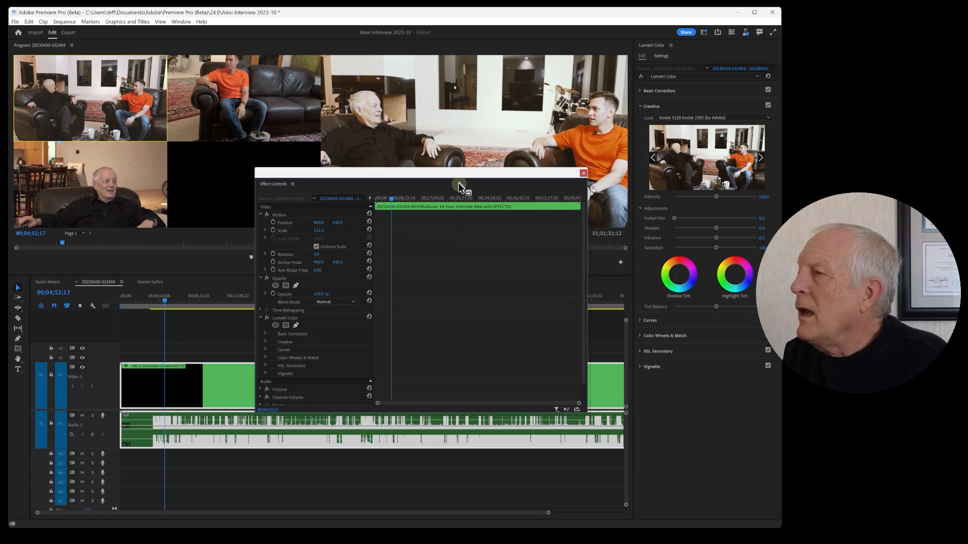
drag(455, 176, 0, 177)
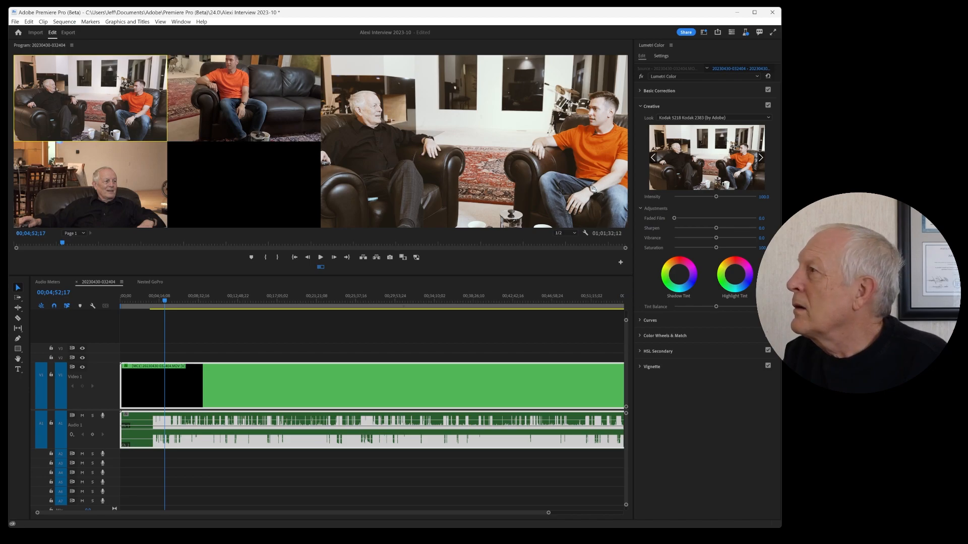
Scale the Camera 1 multicam clip to 140, try other creative looks, and keep the Kodak 5218 Kodak 2383 (by Adobe) look
drag(0, 252, 369, 255)
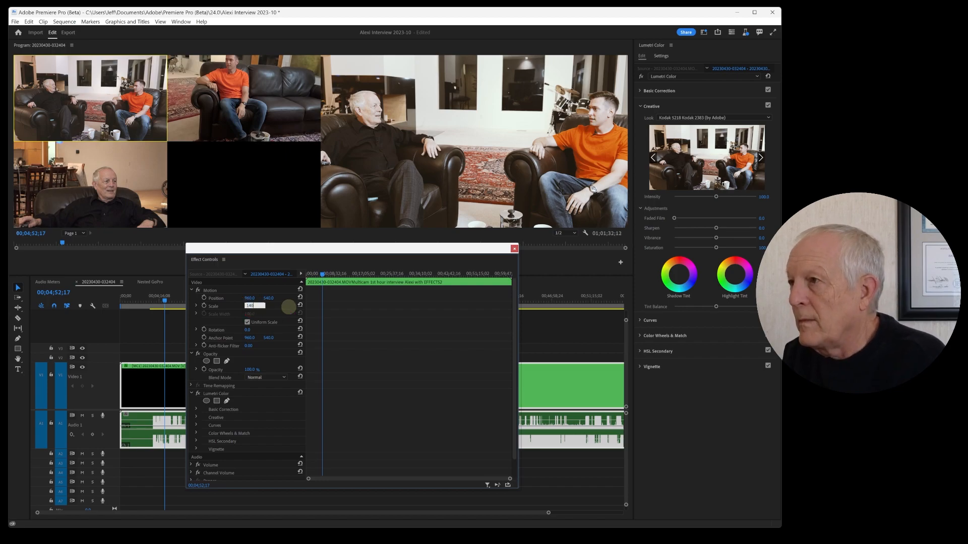
click(687, 155)
click(653, 160)
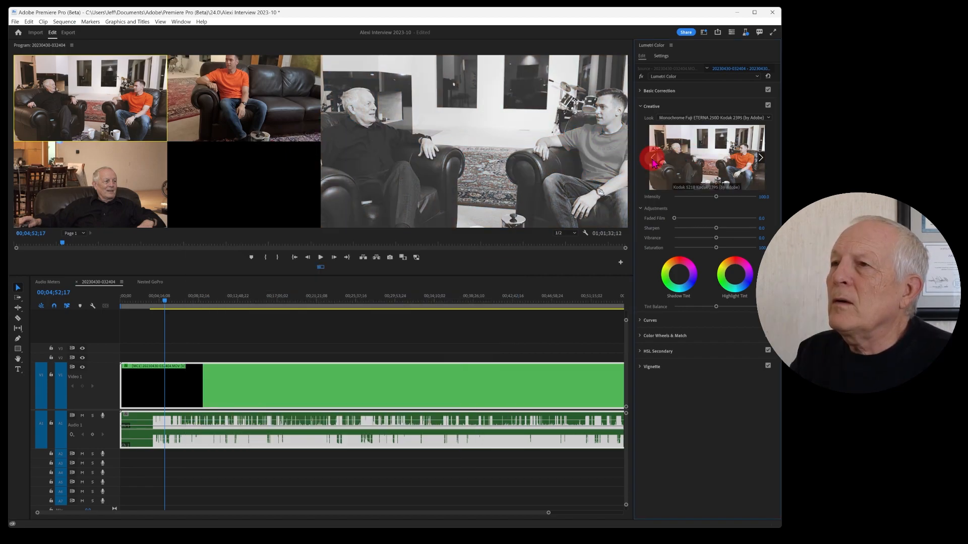
click(712, 160)
click(708, 162)
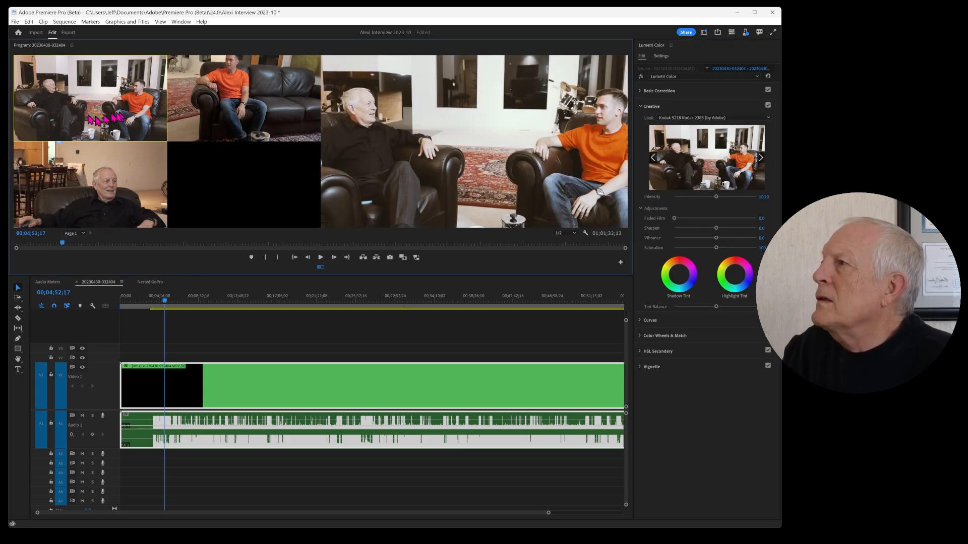
drag(280, 299, 414, 302)
click(264, 297)
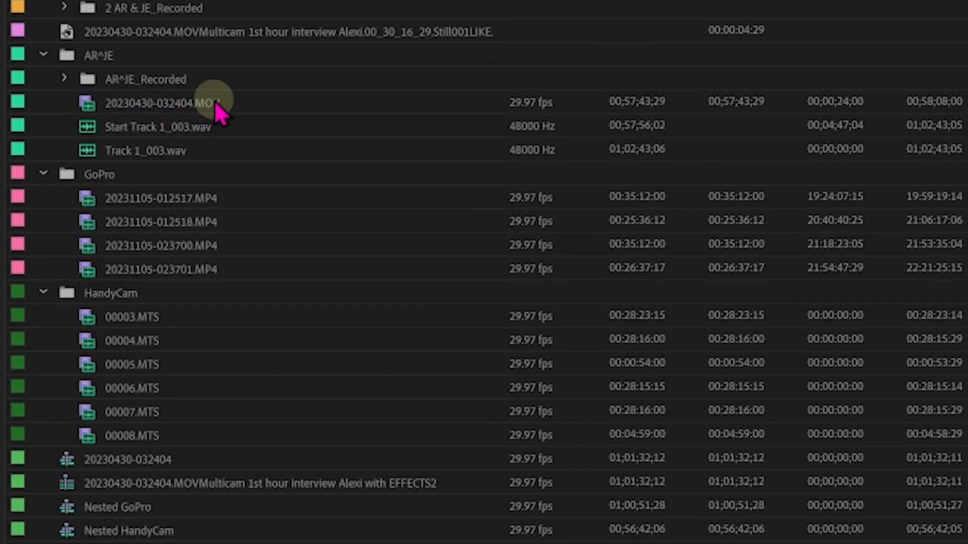
Duplicate the 20230430-032404.MOV clip in the project and open the copy in the Source Monitor
right_click(217, 108)
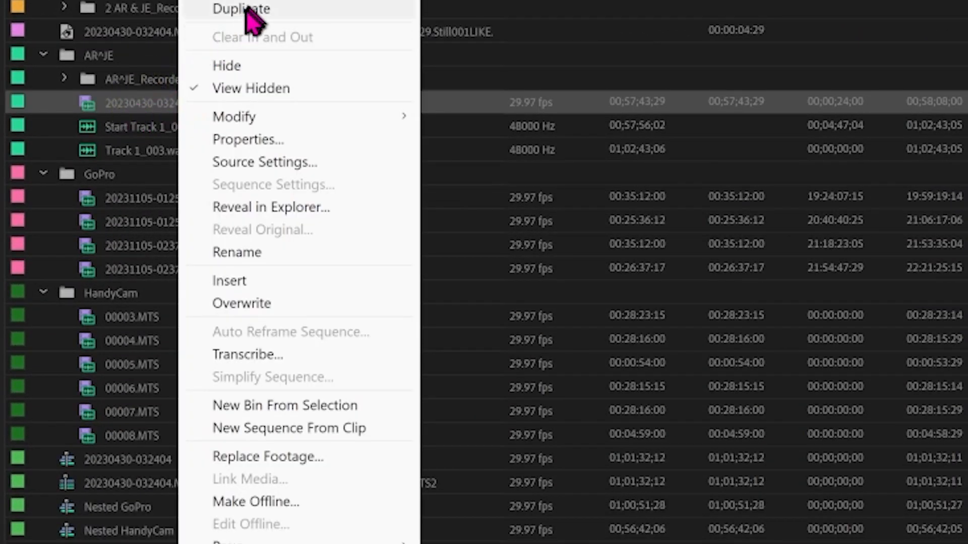
click(246, 10)
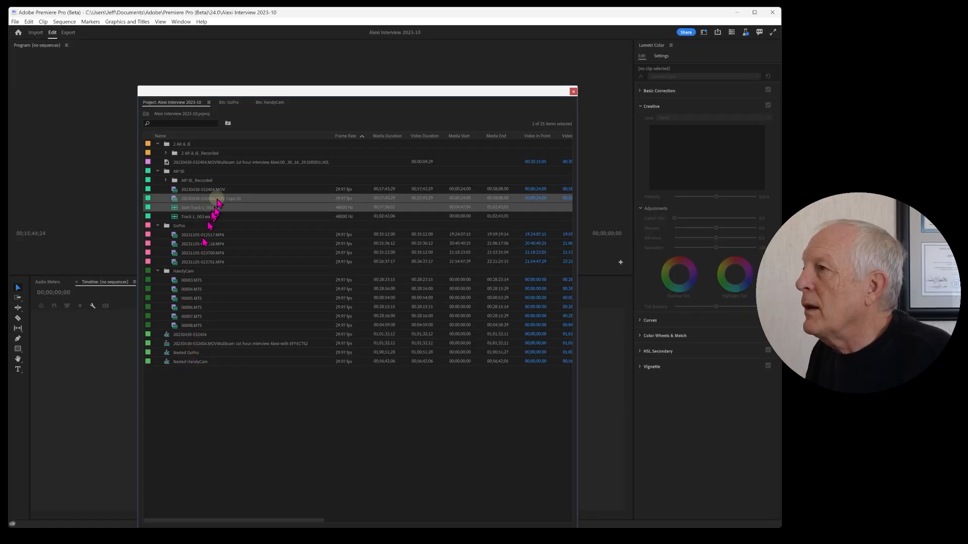
click(217, 199)
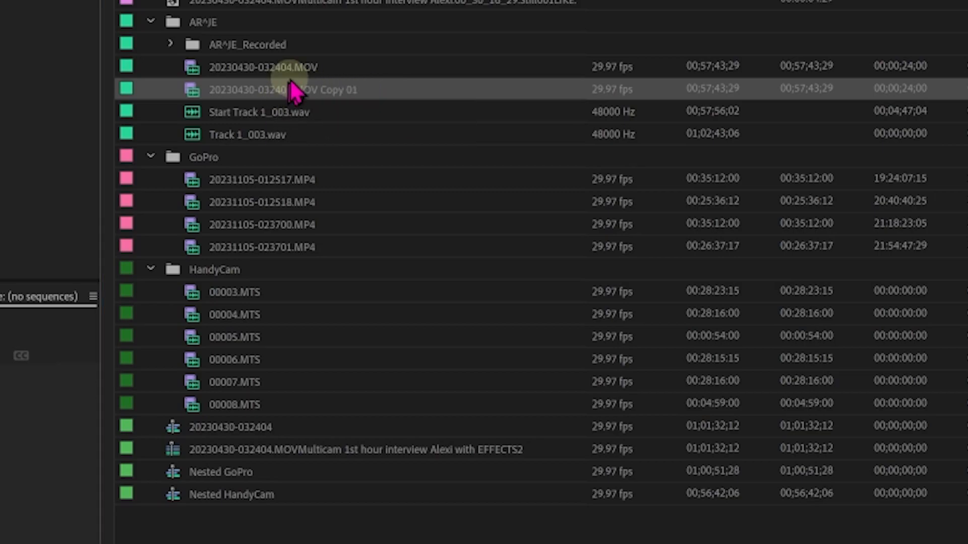
right_click(280, 87)
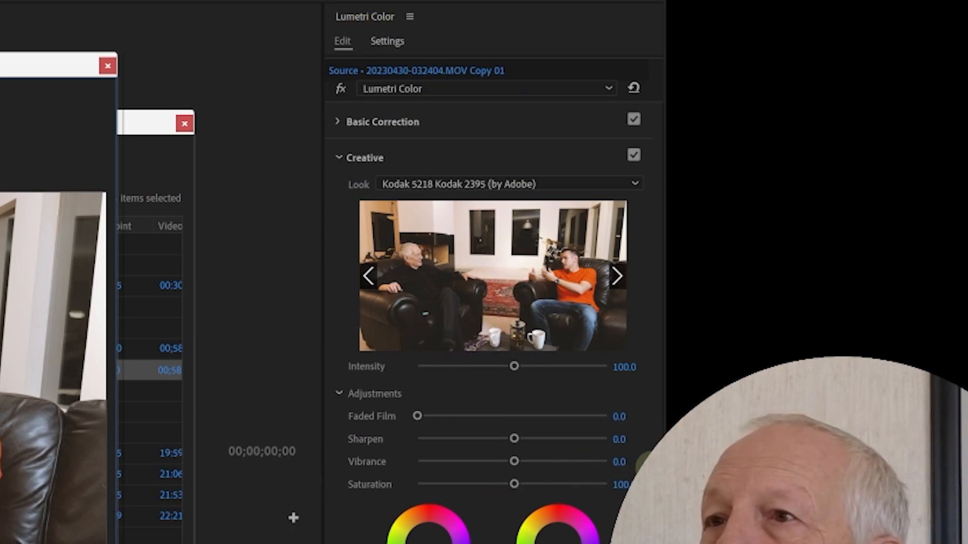
Apply the automatic basic correction to the 20230430-032404.MOV Copy 01 source clip and compare it with the correction off and on
click(339, 126)
click(531, 187)
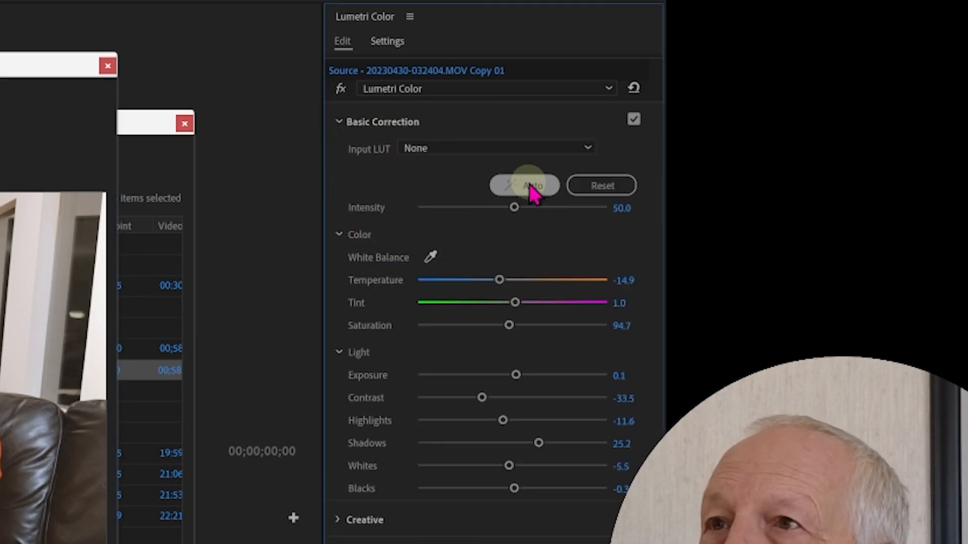
click(530, 186)
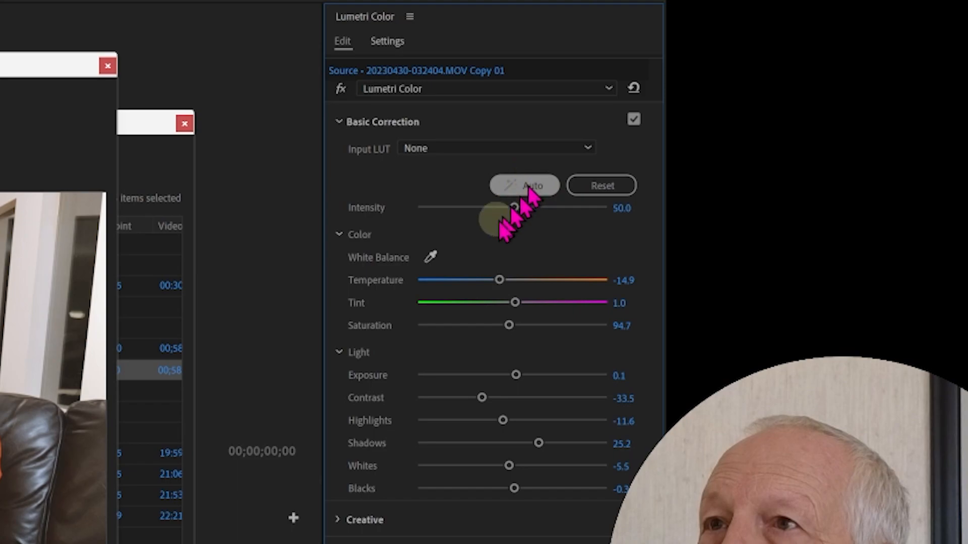
click(633, 120)
click(633, 120)
click(544, 184)
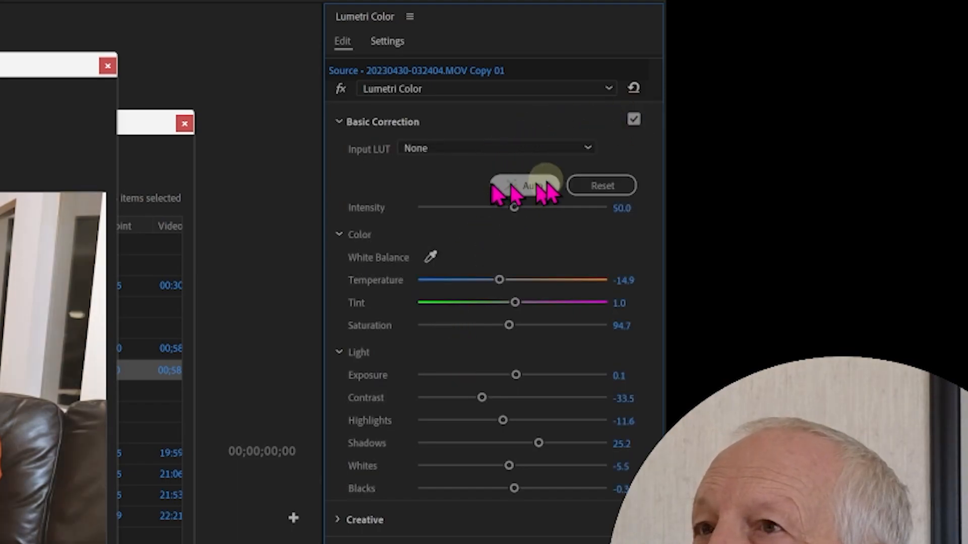
click(340, 123)
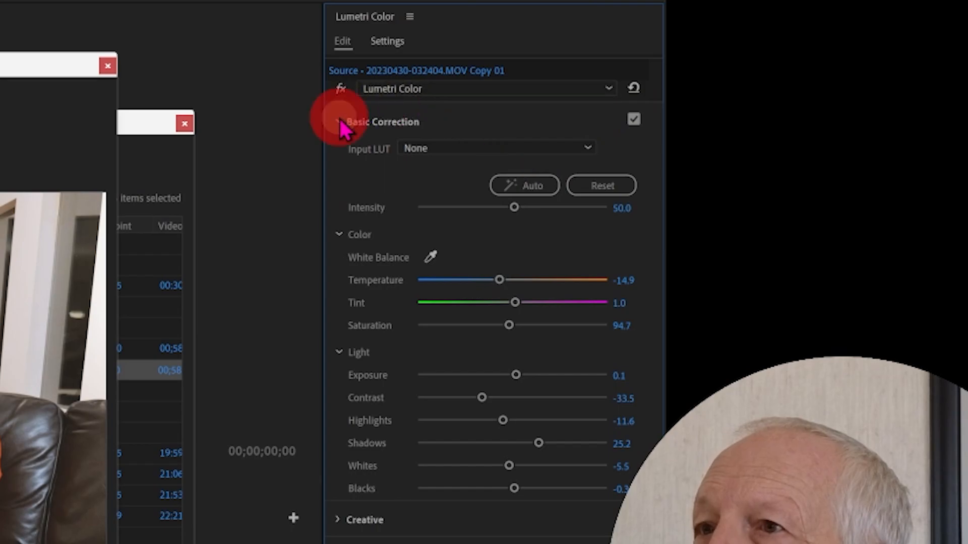
click(339, 123)
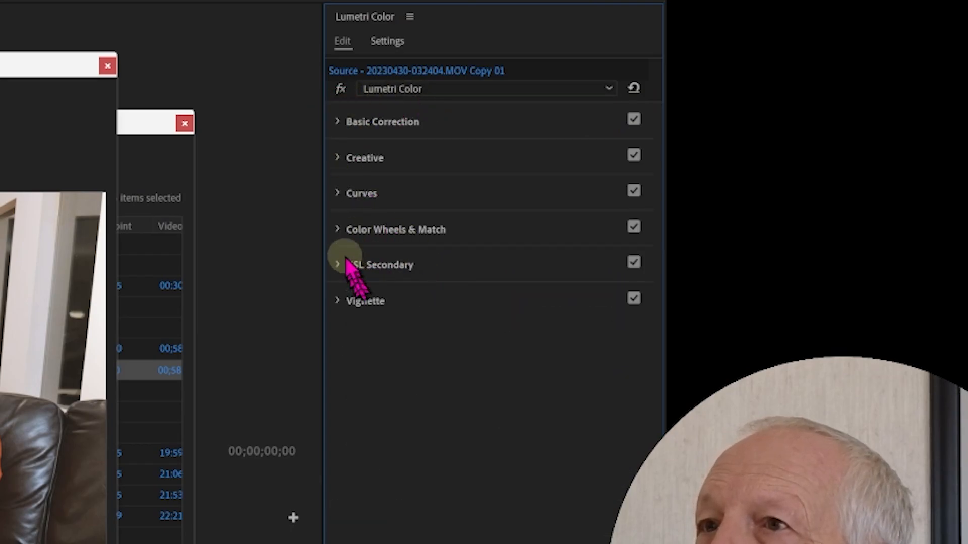
Apply the Kodak 5218 Kodak 2395 (by Adobe) creative look to the source copy and save the project
click(337, 158)
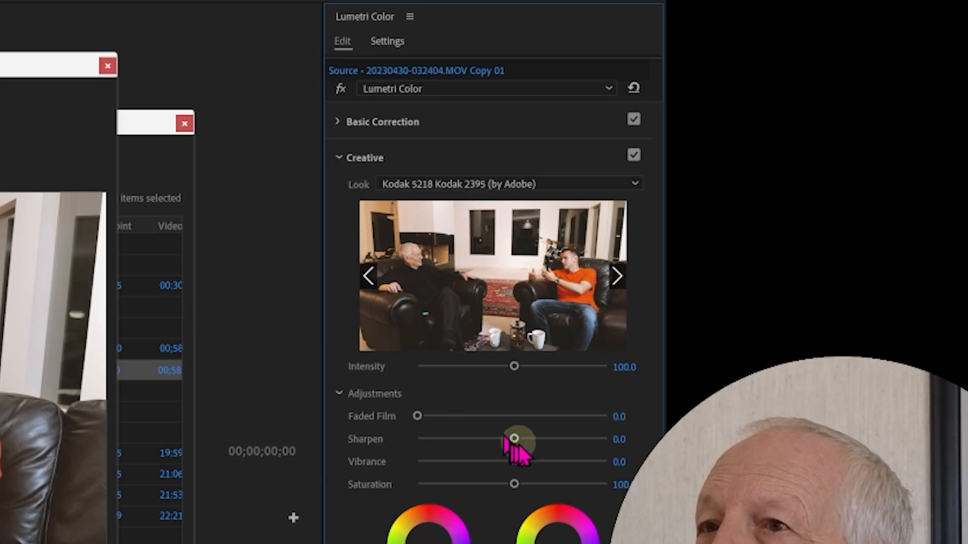
click(474, 293)
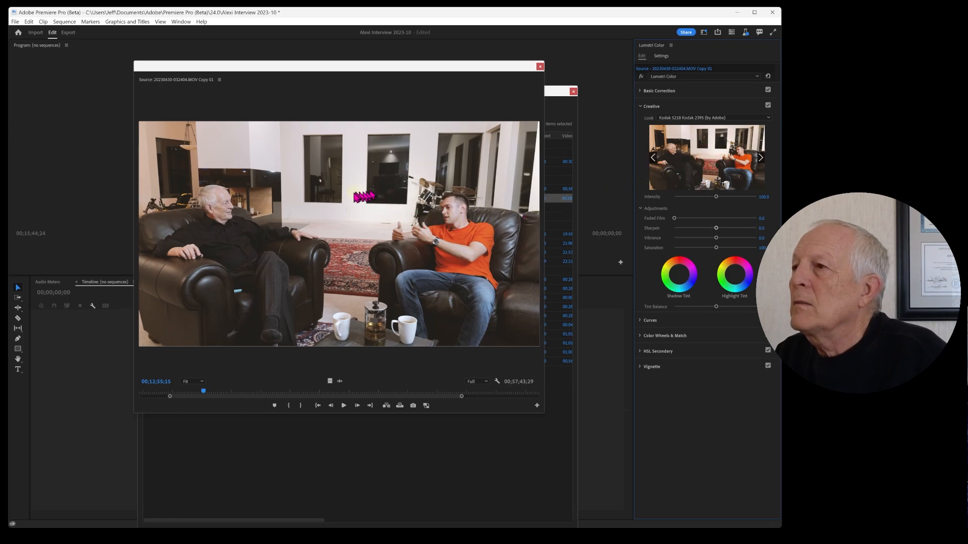
key(ctrl+s)
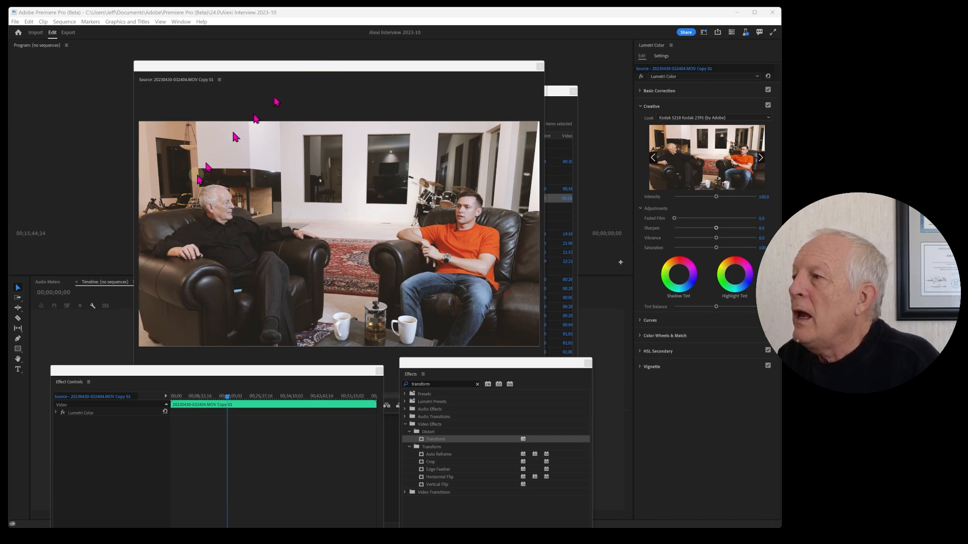
Add the Distort Transform effect to the 20230430-032404.MOV Copy 01 source clip and move the Effects window out of the way
drag(247, 372, 214, 127)
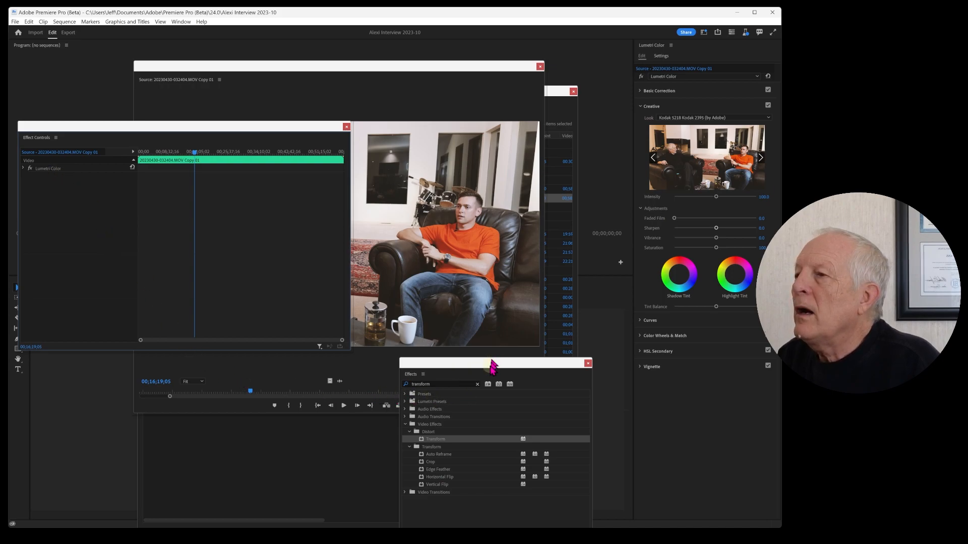
drag(492, 365, 472, 151)
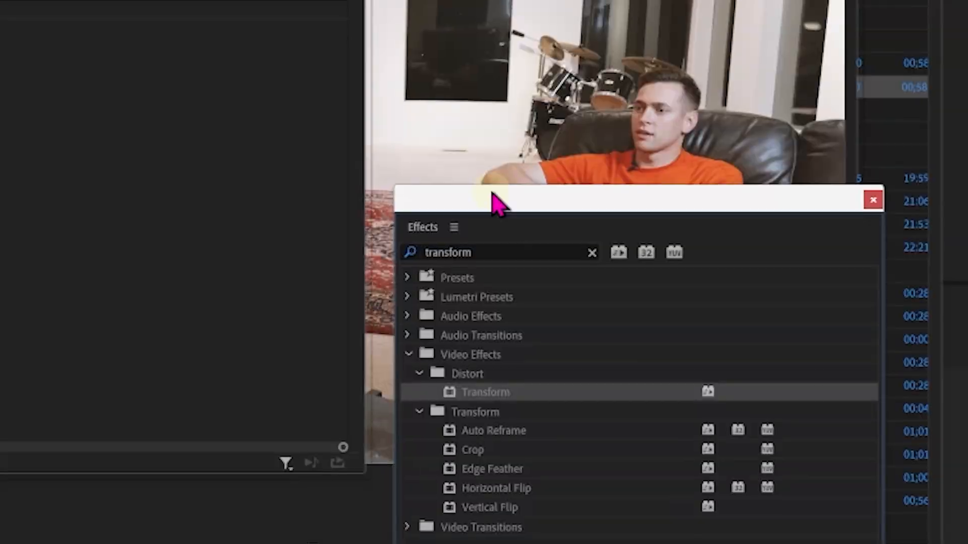
click(401, 169)
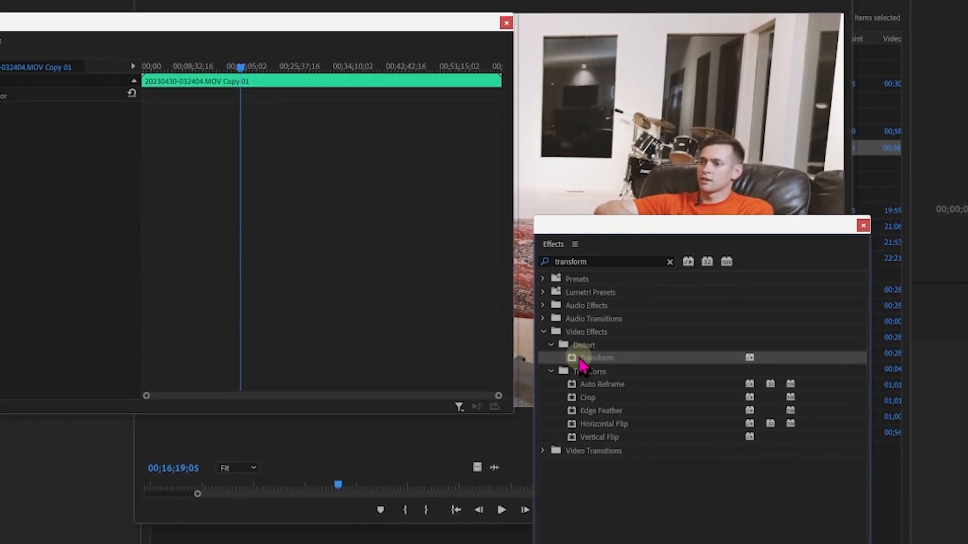
click(552, 366)
drag(590, 362, 97, 180)
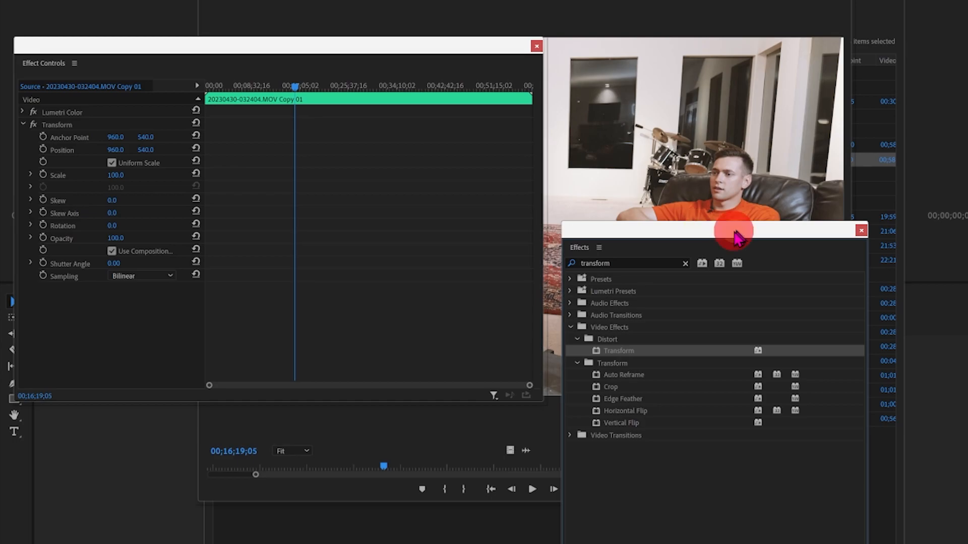
drag(734, 232, 0, 218)
Set the Transform effect's scale to 130 and shift the picture slightly down and right, then clear the floating windows off the project list
drag(409, 51, 576, 418)
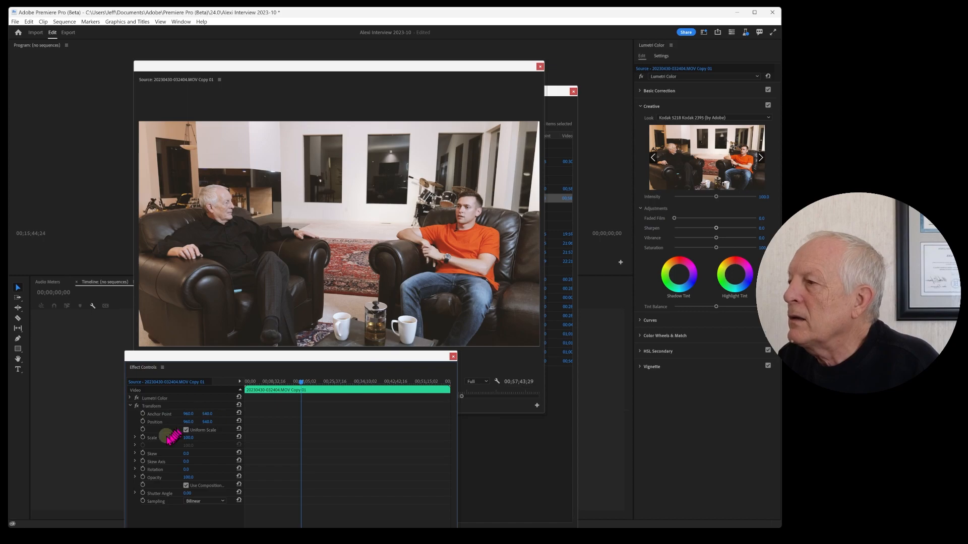
drag(194, 437, 201, 424)
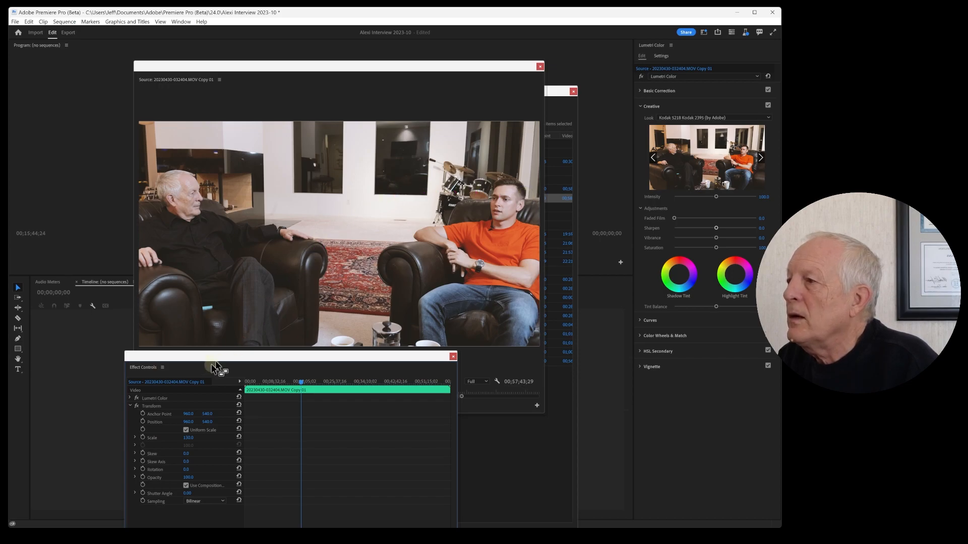
mouse_move(190, 422)
mouse_down()
mouse_move(220, 421)
mouse_move(203, 422)
mouse_up()
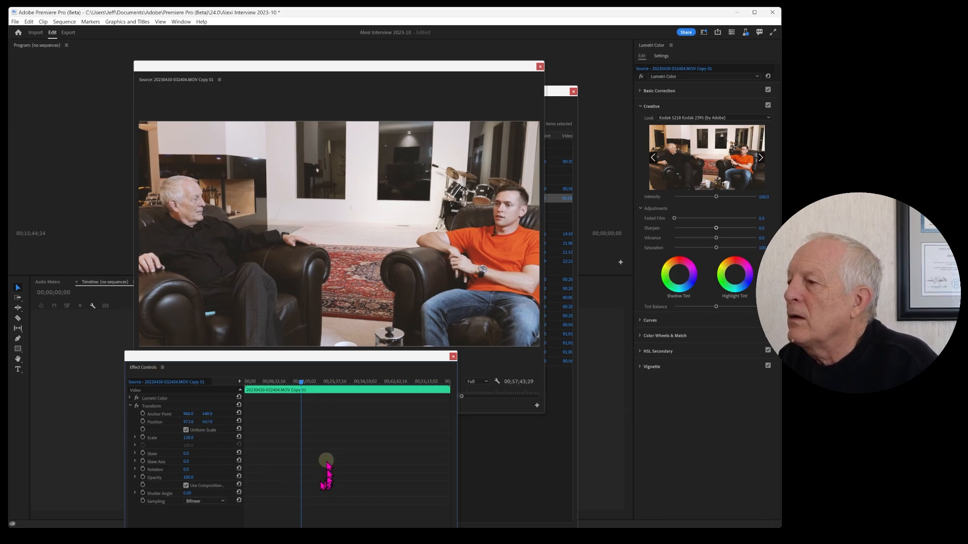
drag(322, 356, 0, 174)
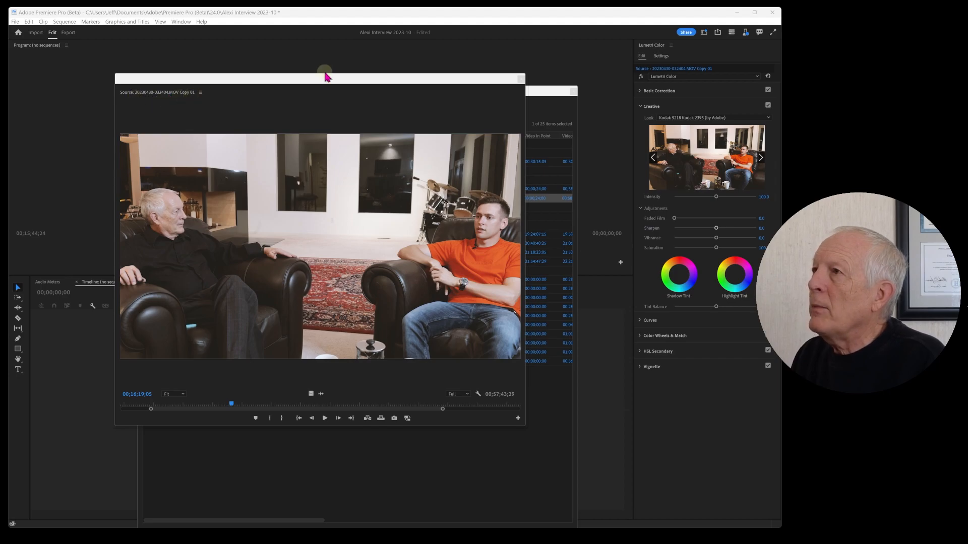
drag(323, 83, 0, 81)
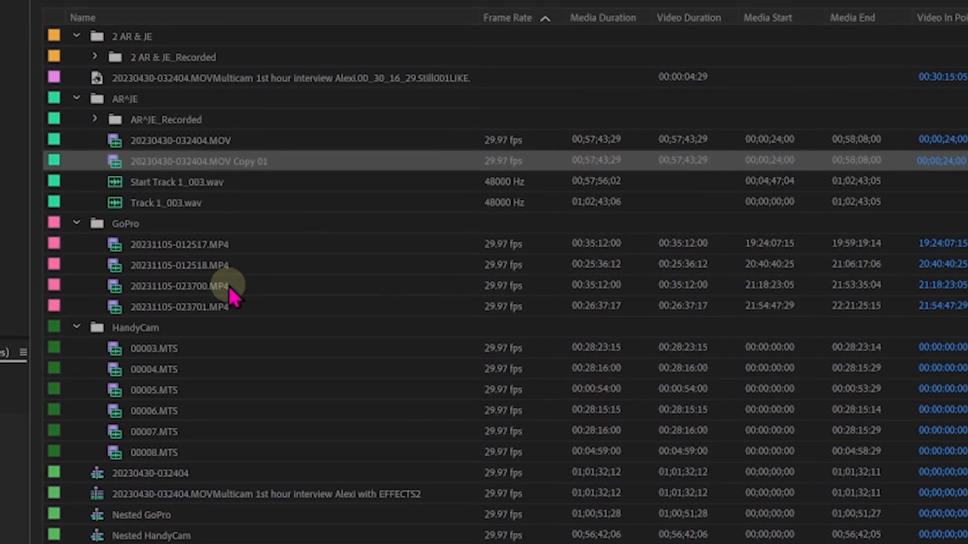
Create a multi-camera source sequence ending in EFFECTS3 from 20230430-032404.MOV Copy 01, Start Track 1_003.wav, Nested GoPro and Nested HandyCam
click(168, 184)
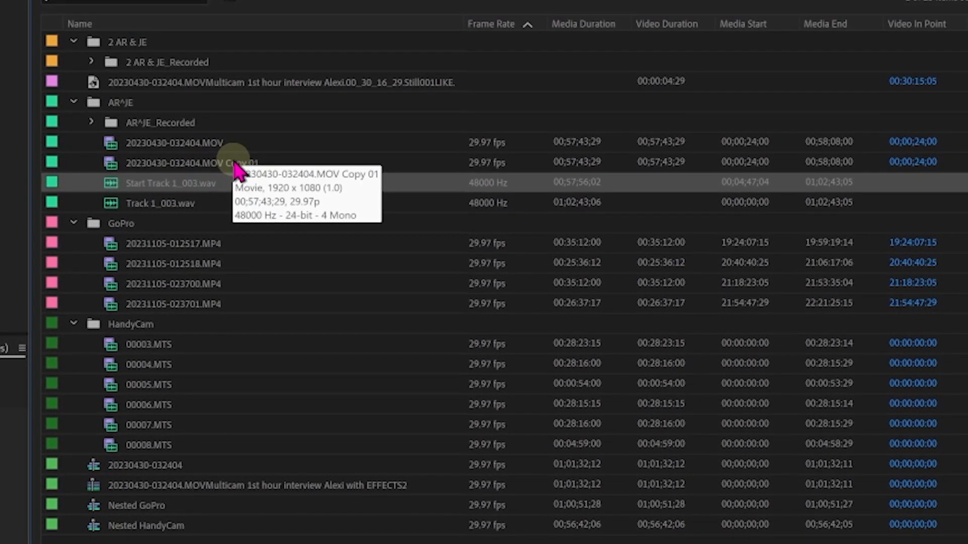
ctrl+click(151, 162)
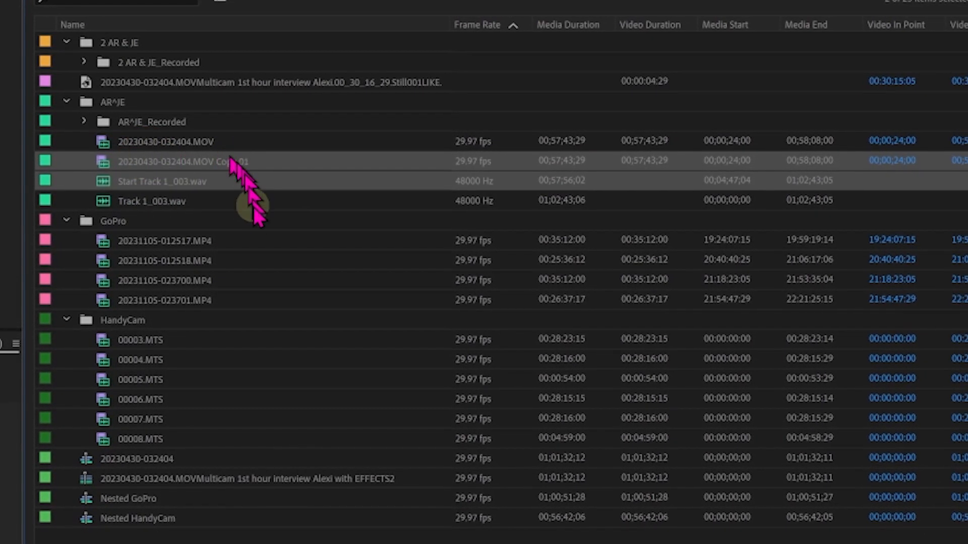
ctrl+click(111, 497)
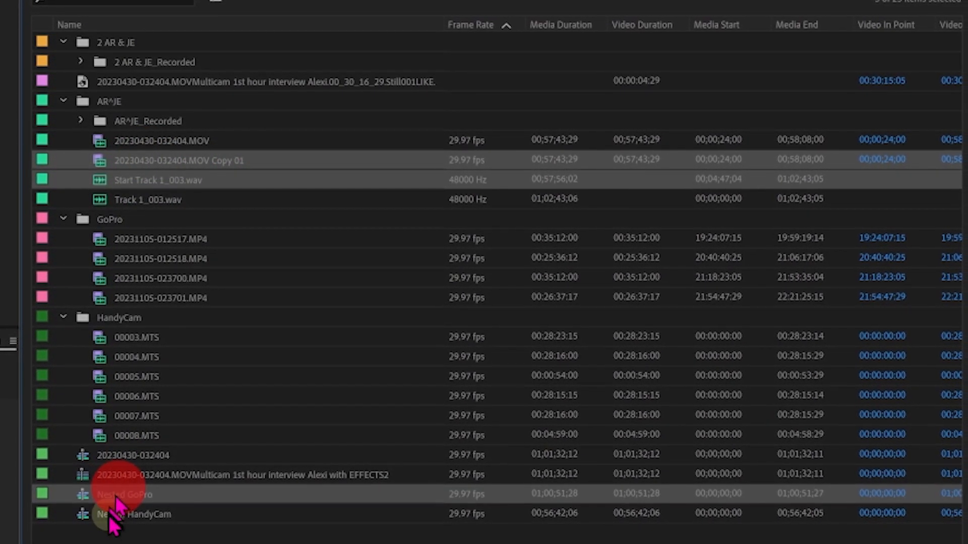
ctrl+click(113, 513)
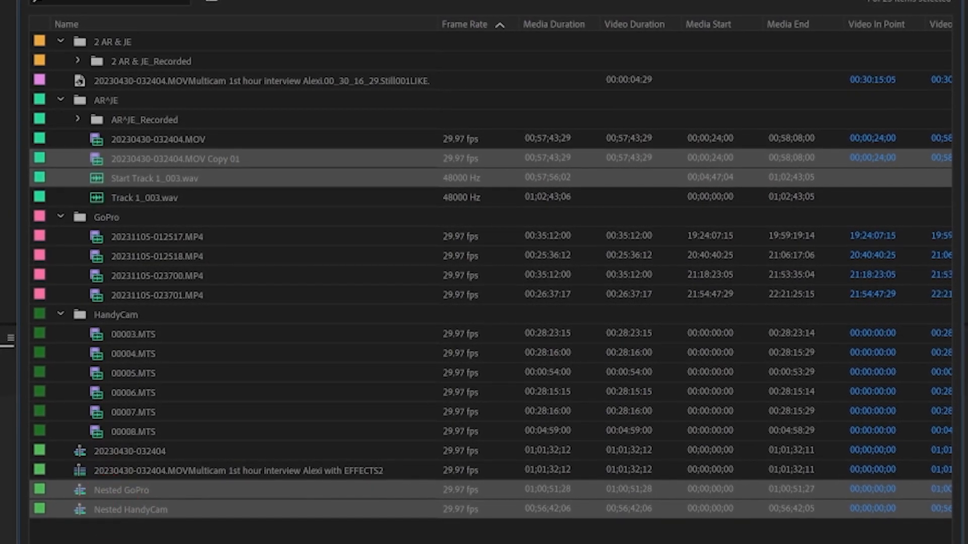
right_click(364, 170)
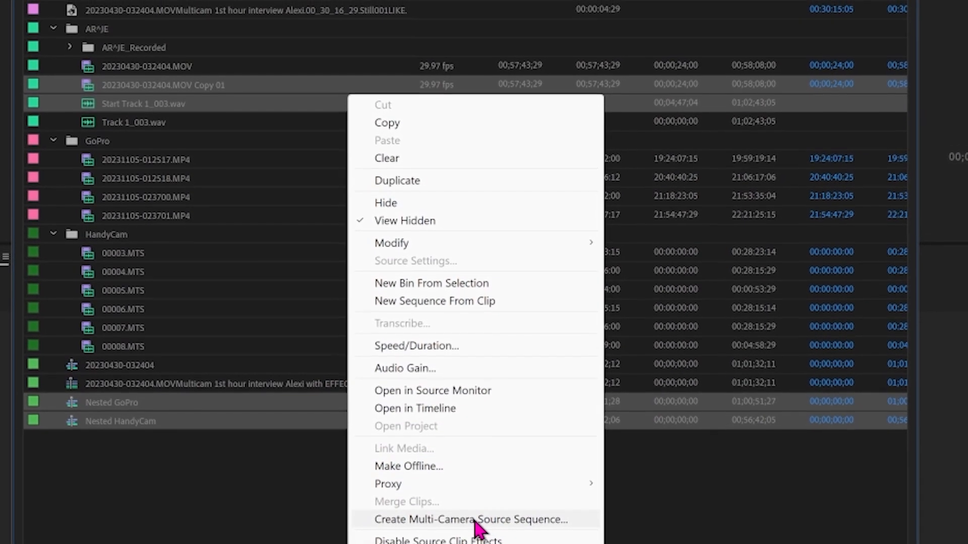
click(476, 526)
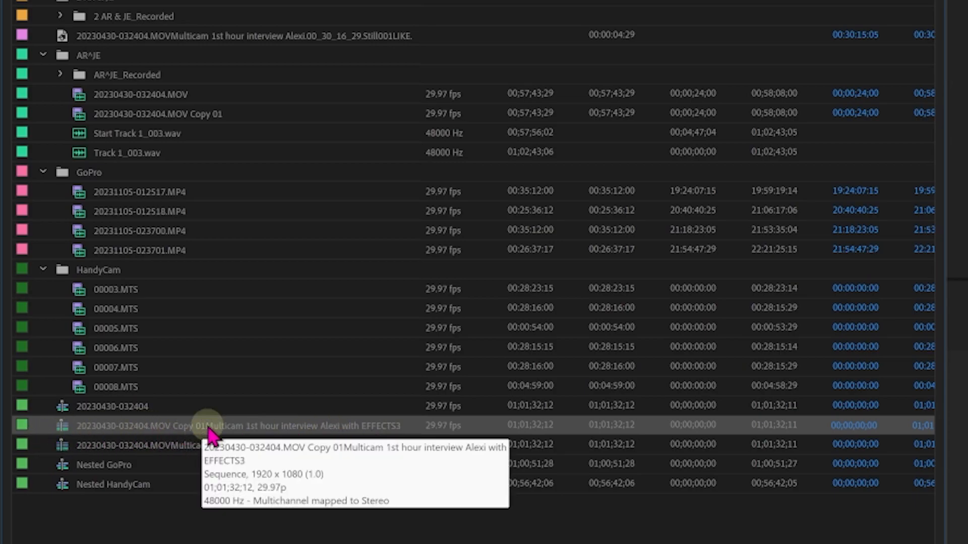
Make a new sequence from the EFFECTS3 multi-camera clip and move the playhead to about 00;10;23;22
right_click(211, 432)
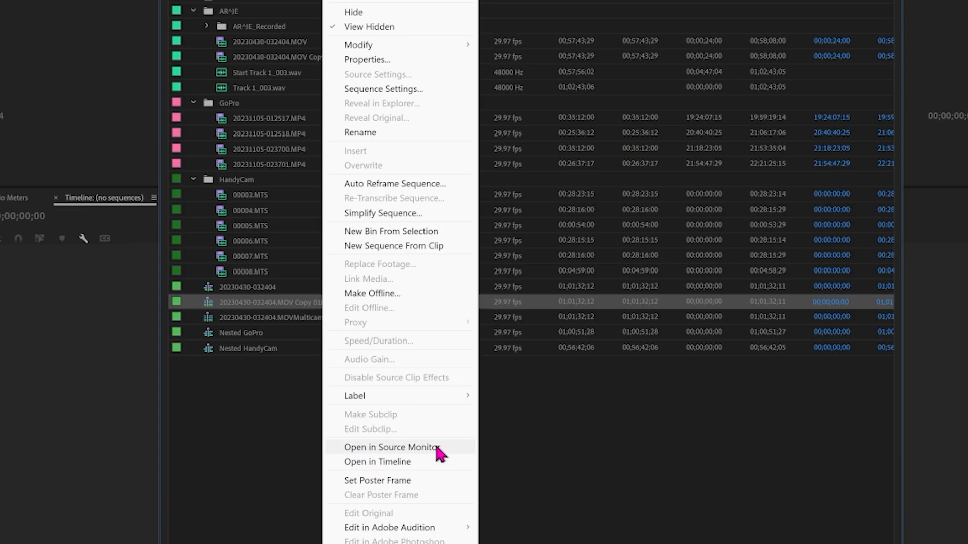
click(387, 245)
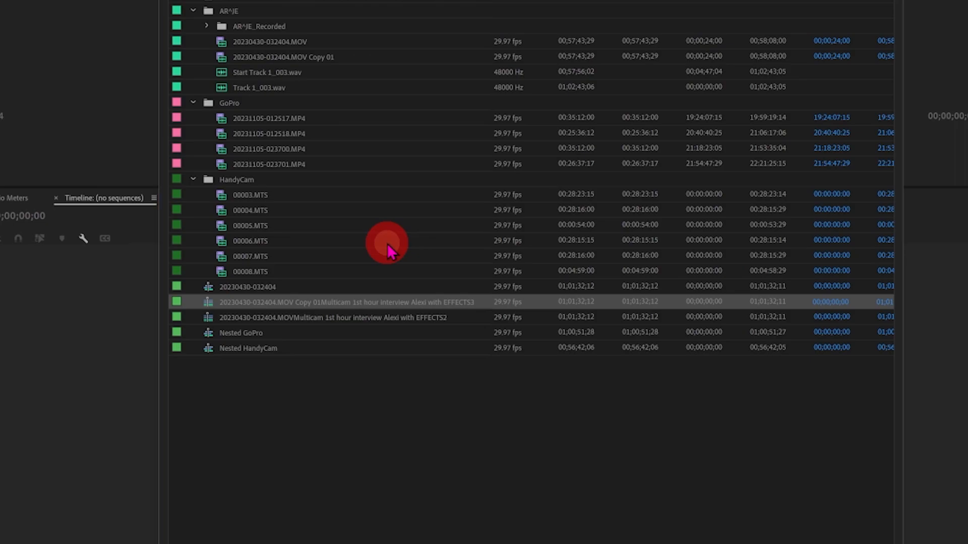
drag(529, 1, 1, 10)
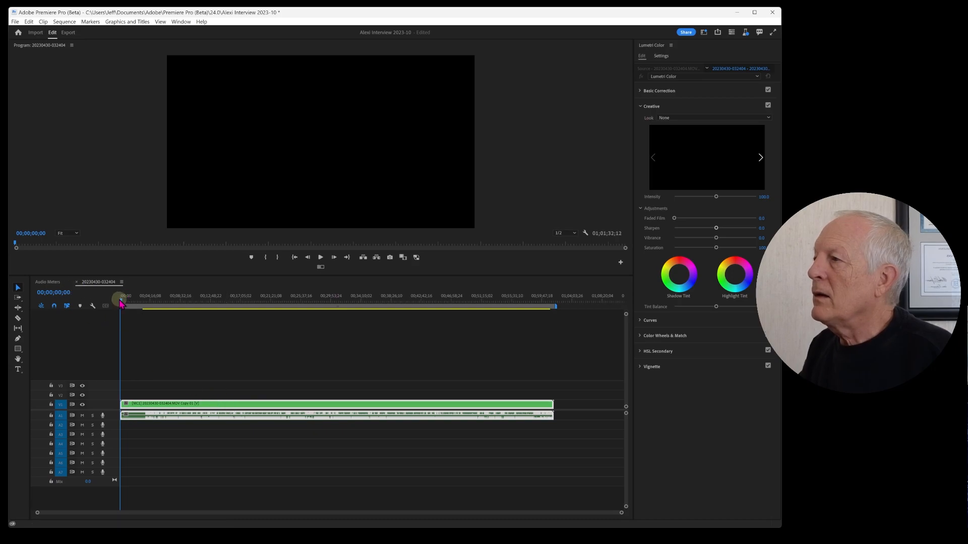
drag(121, 300, 193, 300)
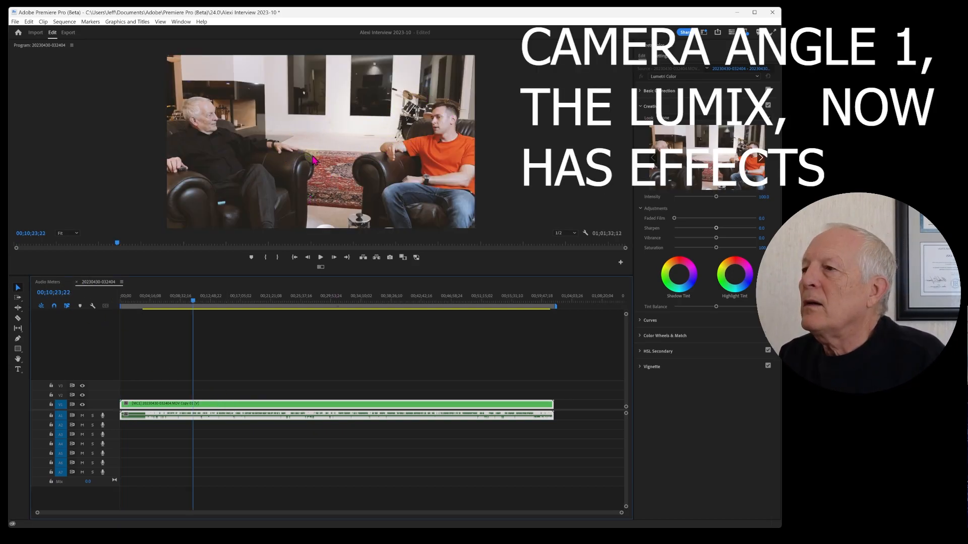
Switch the program monitor to the multi-camera view showing all camera angles
click(321, 269)
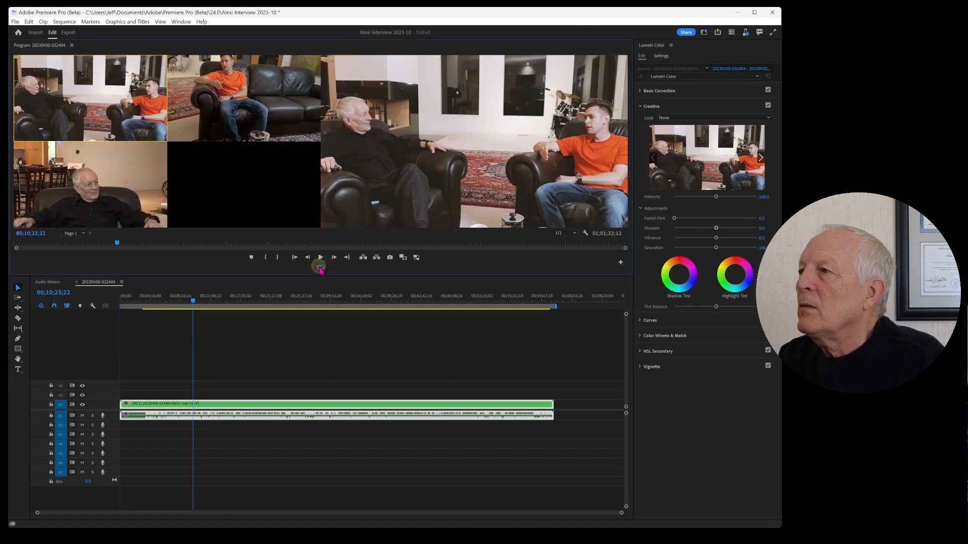
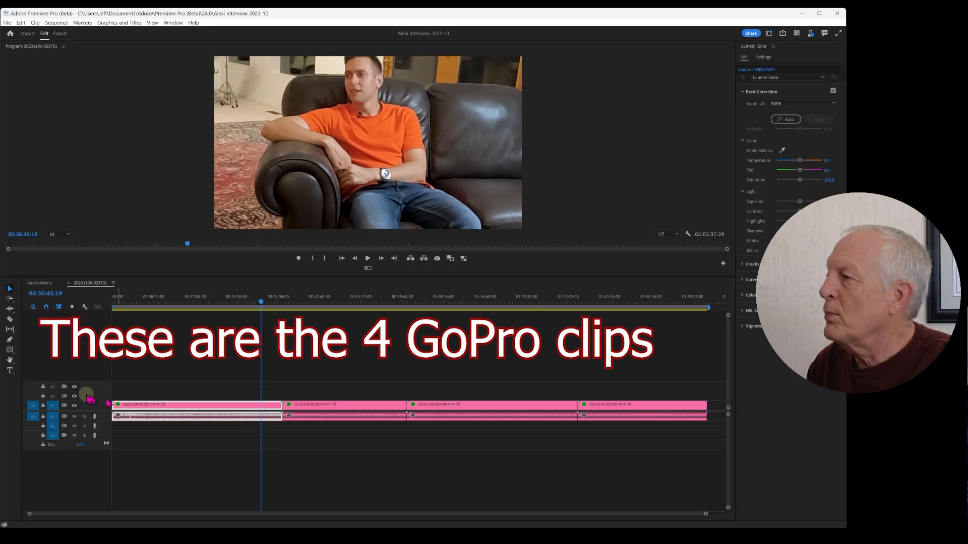
drag(0, 126, 394, 94)
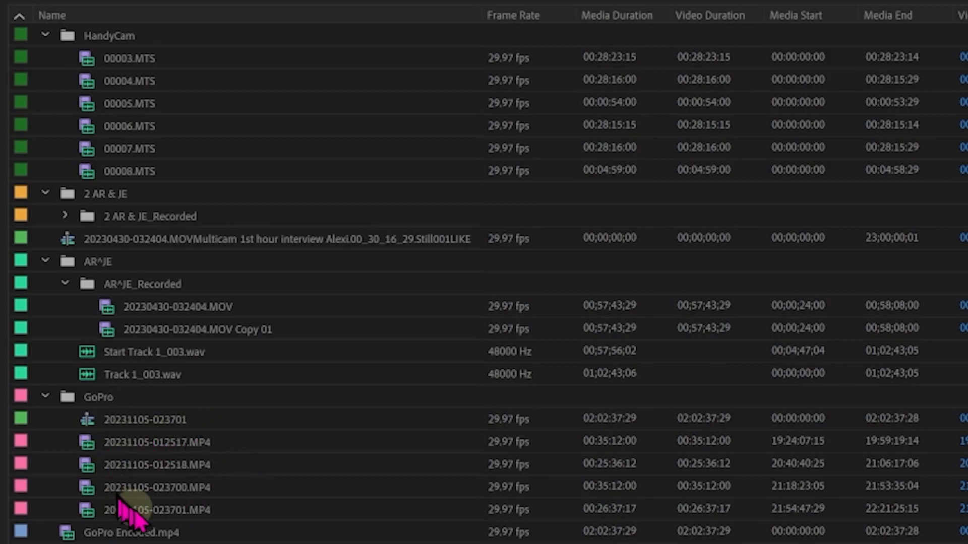
mouse_move(182, 440)
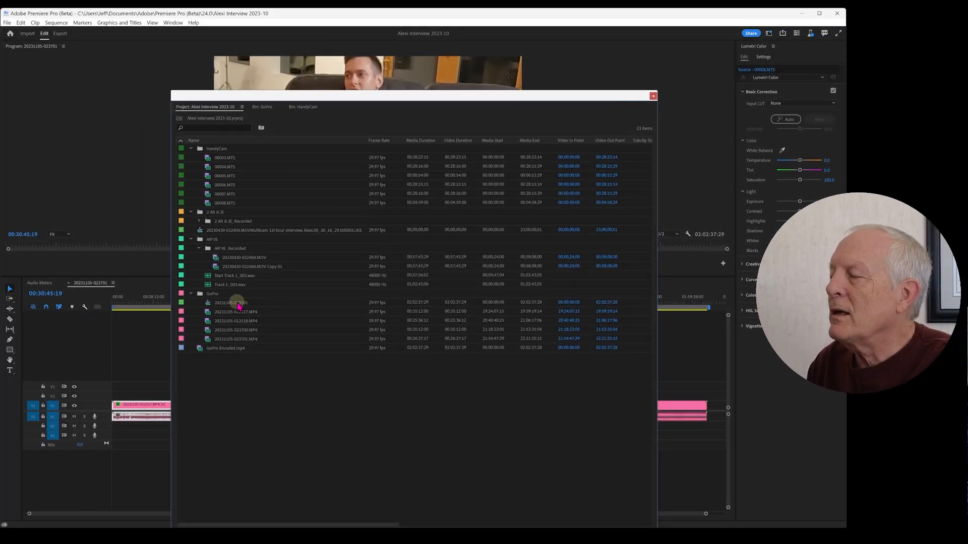
drag(370, 98, 0, 127)
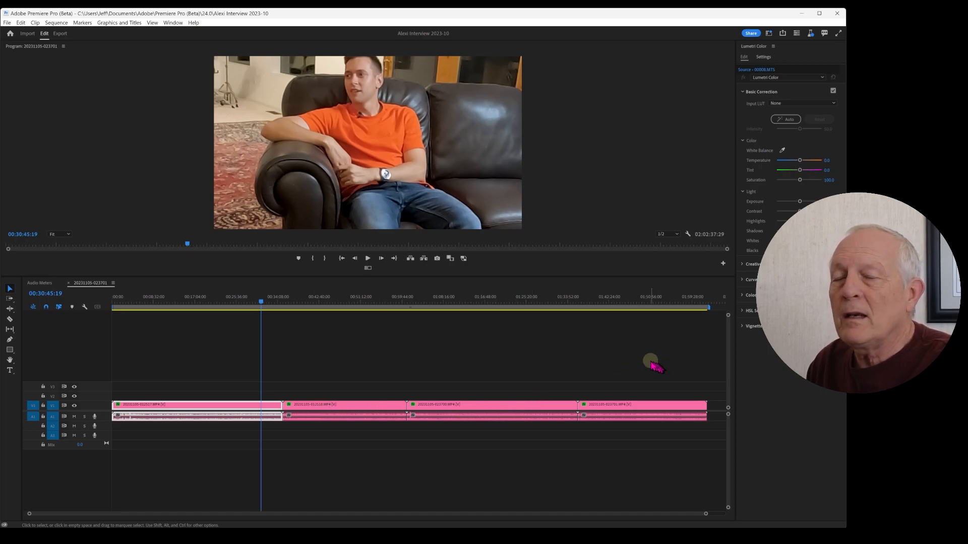
drag(0, 123, 499, 94)
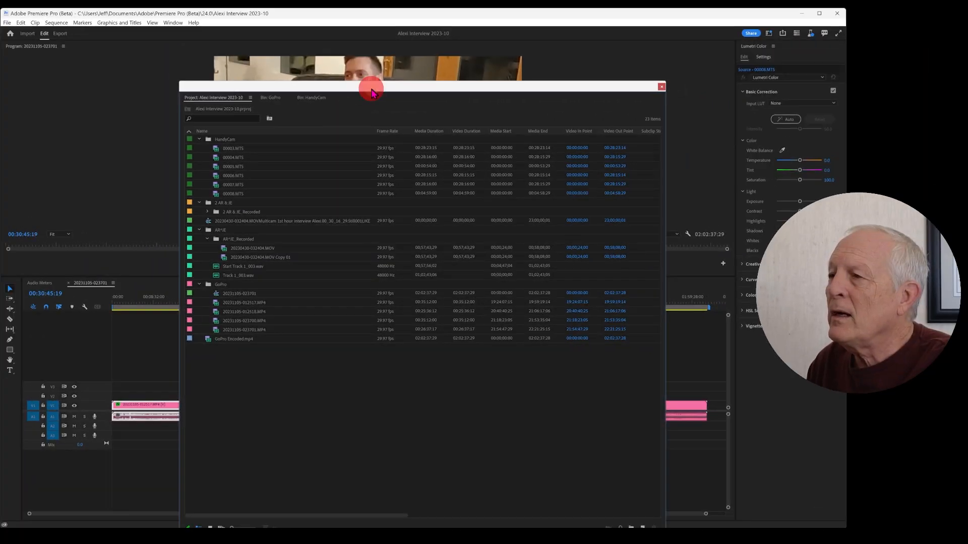
drag(371, 89, 1, 89)
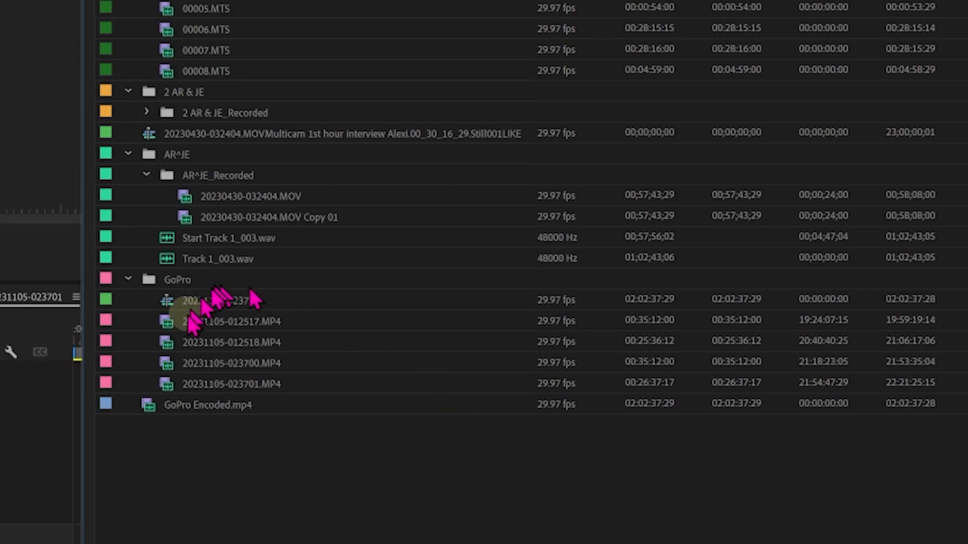
mouse_move(241, 328)
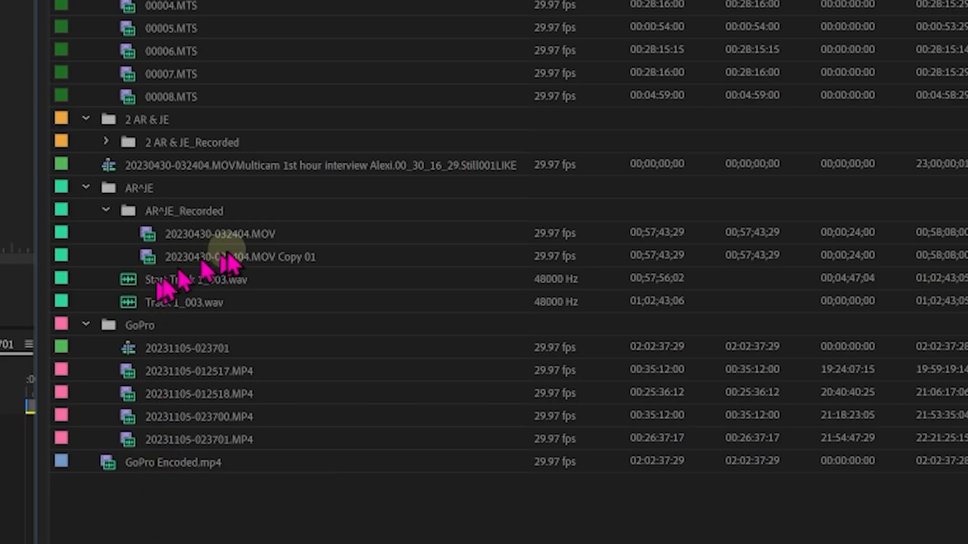
Start a multi-camera source sequence from 00003.MTS to 00005.MTS, 20230430-032404.MOV Copy 01, Start Track 1_003.wav and GoPro Encoded.mp4
click(204, 276)
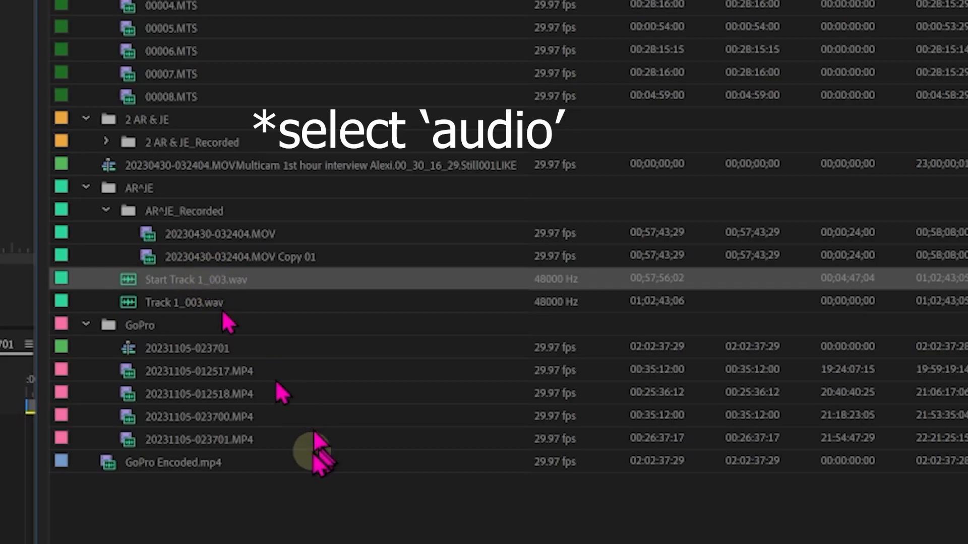
shift+click(273, 256)
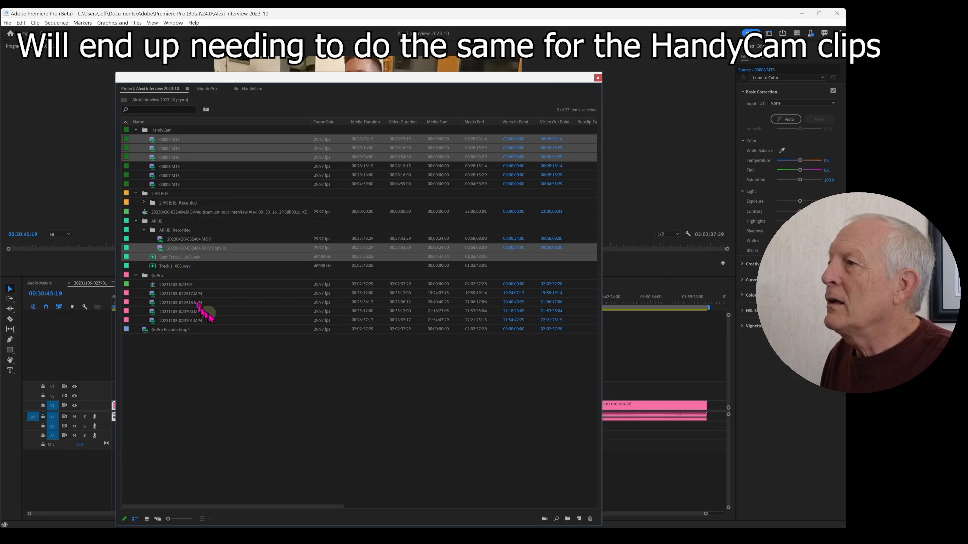
ctrl+click(170, 329)
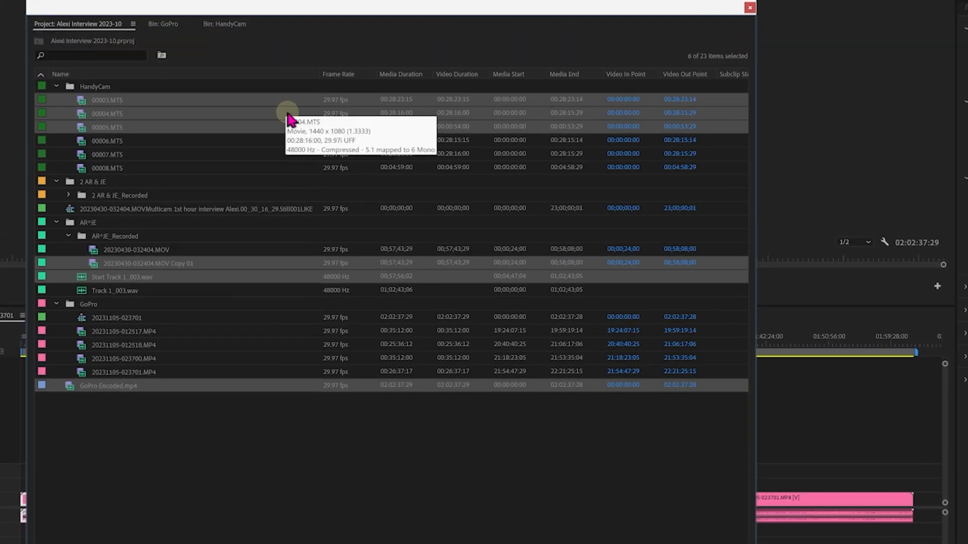
right_click(291, 151)
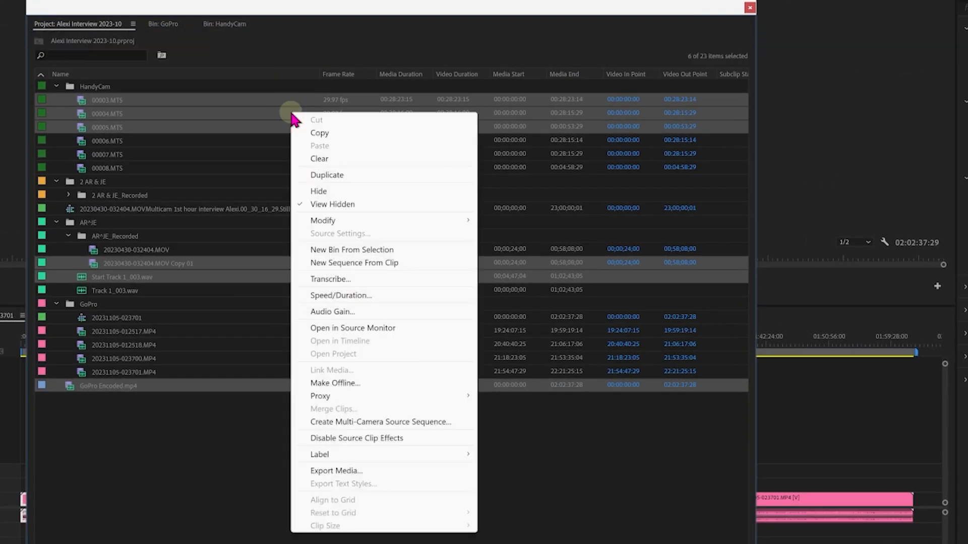
click(375, 424)
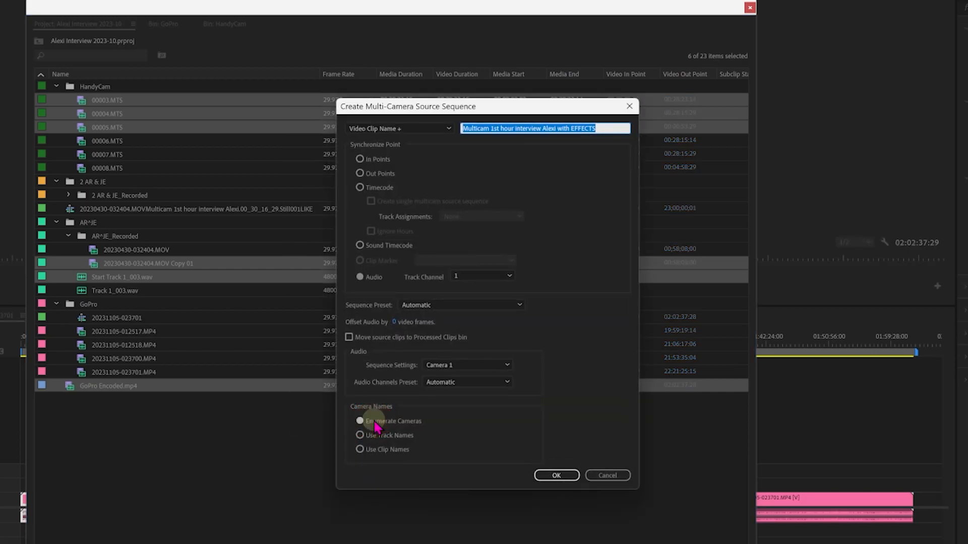
Add "& GP encoded" to the end of the multi-camera sequence's name, synchronize by Audio with the Automatic preset, and create it
click(599, 128)
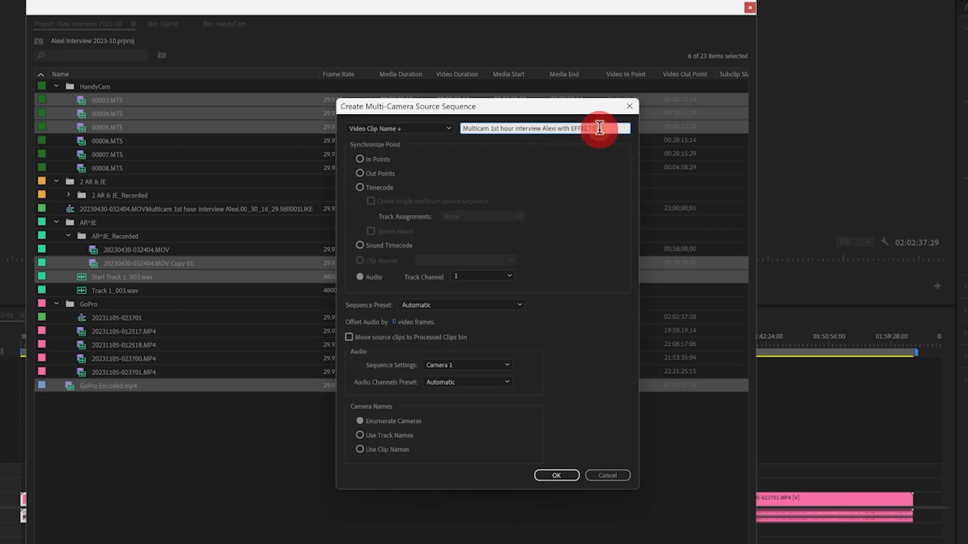
text(^)
key(BackSpace)
text(& GP)
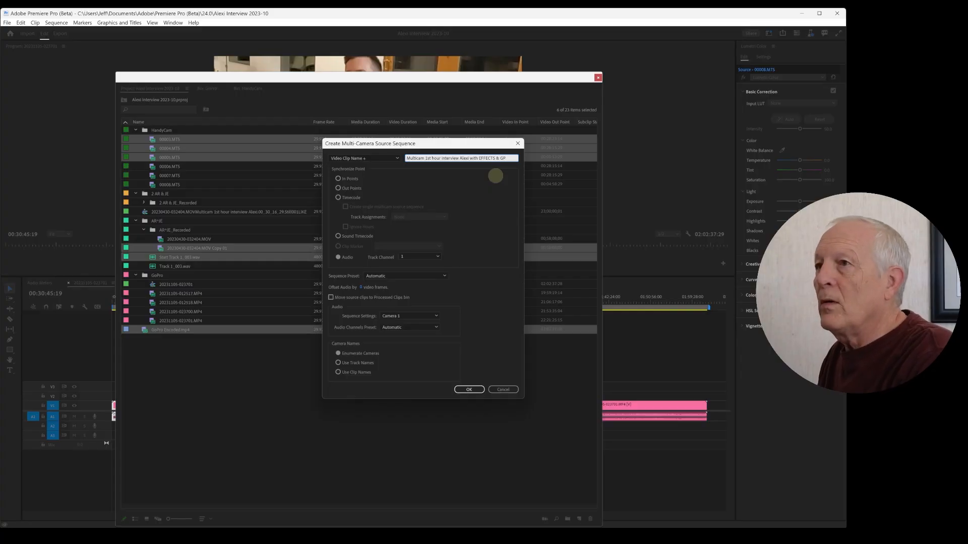
text( encoded)
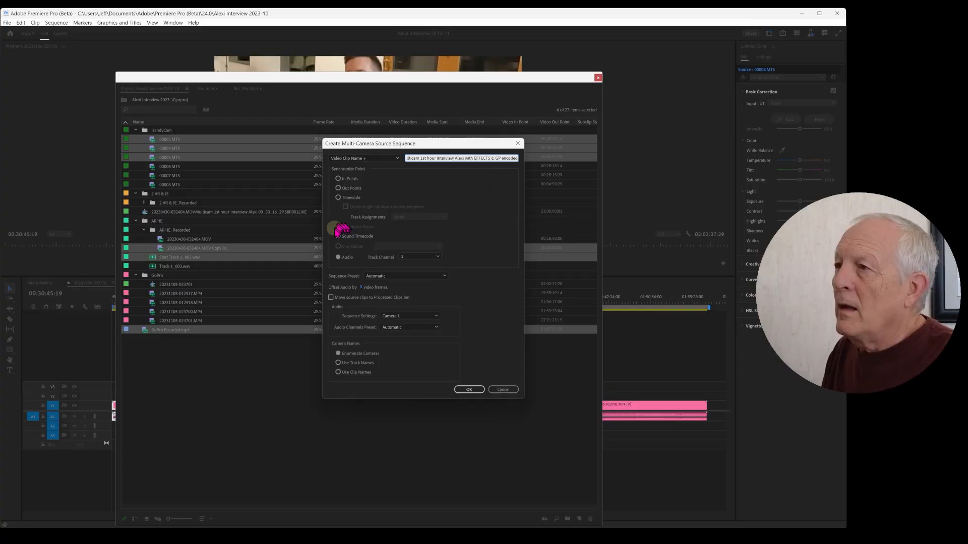
click(338, 258)
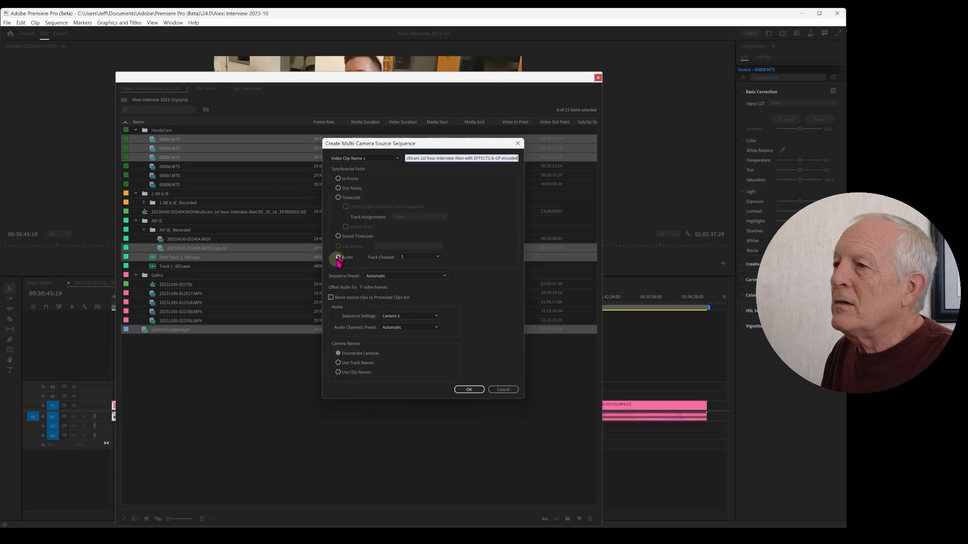
click(372, 277)
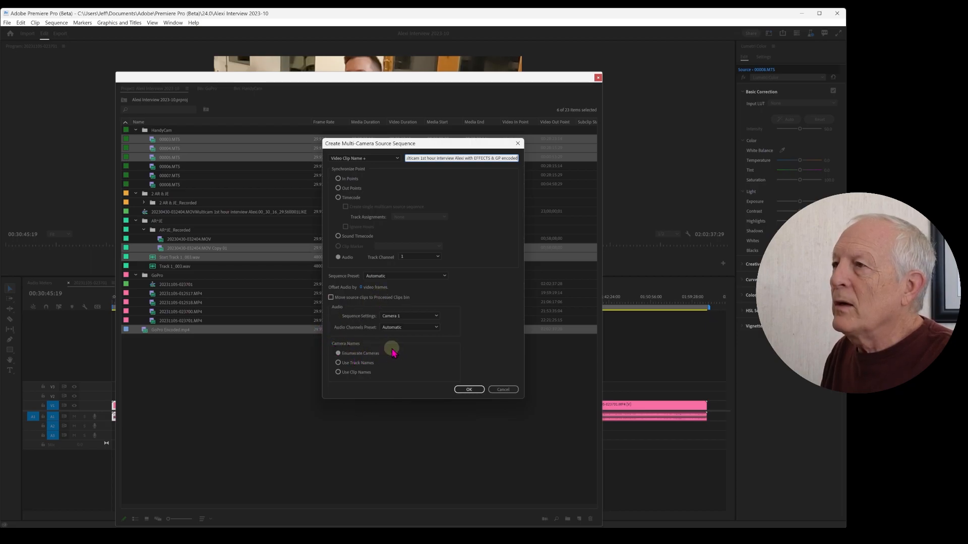
click(468, 390)
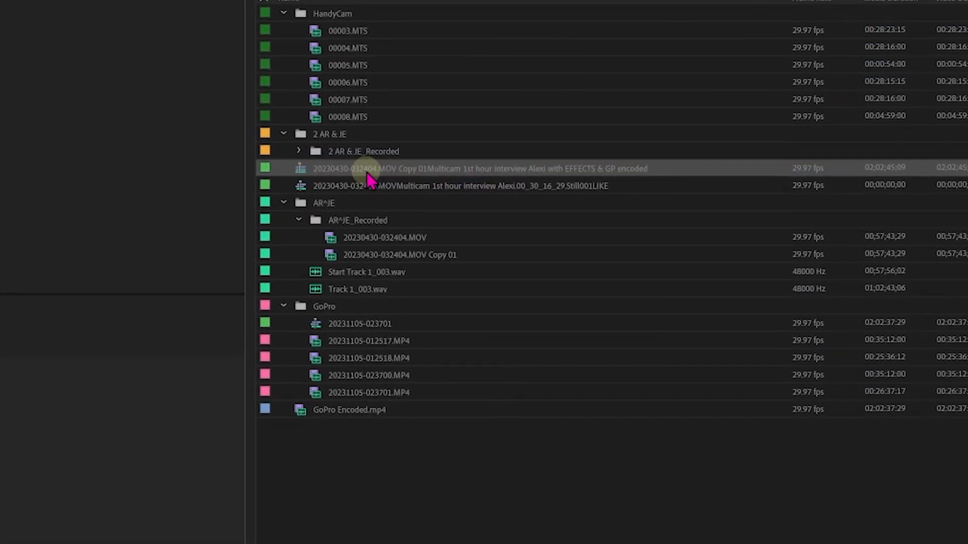
Make a new sequence from the multi-camera clip ending in EFFECTS & GP encoded
click(709, 167)
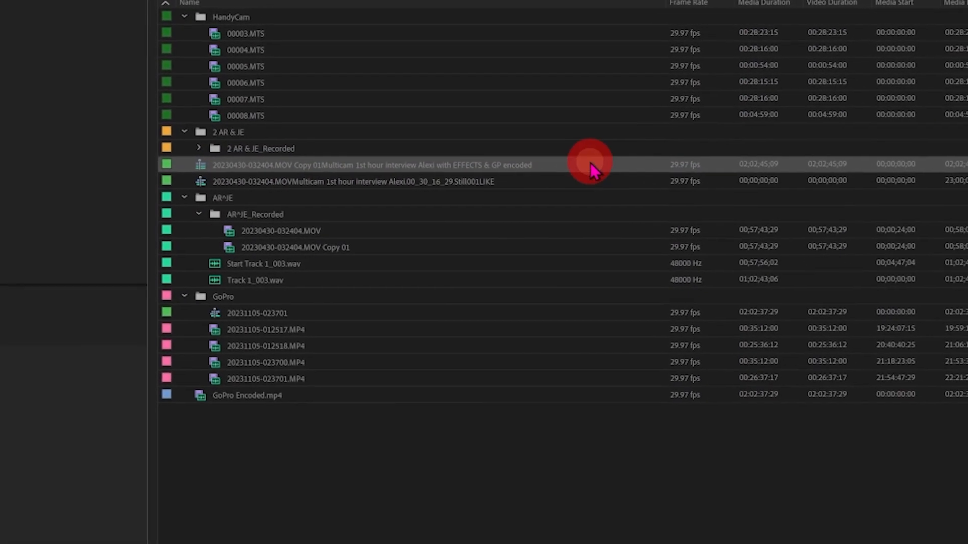
right_click(593, 171)
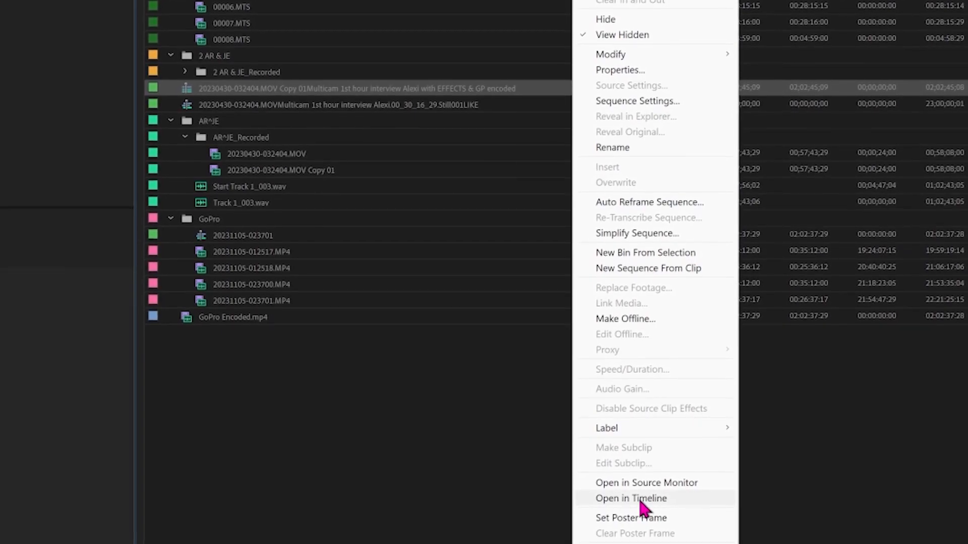
click(633, 268)
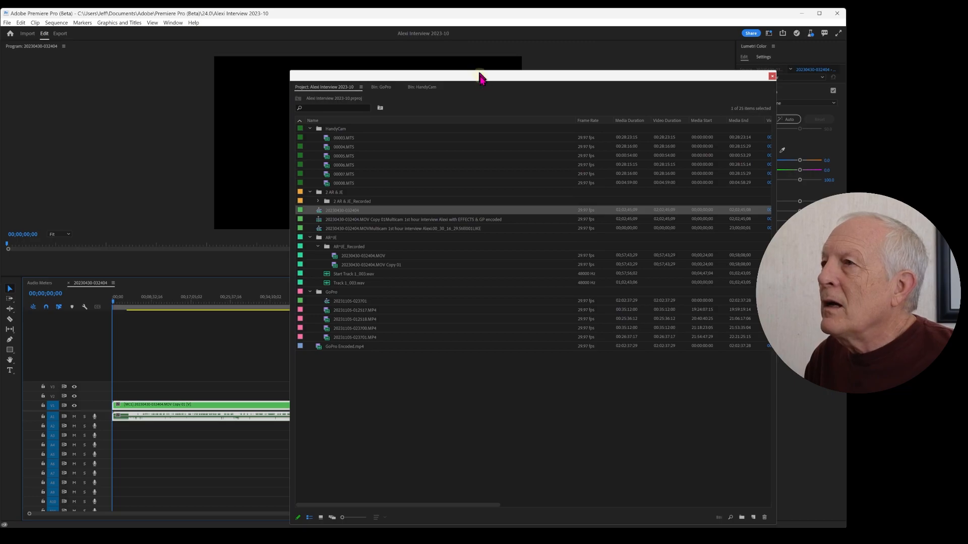
Move the project window off the timeline and make the Audio 1 and Video 1 tracks taller
drag(479, 75, 0, 148)
click(121, 149)
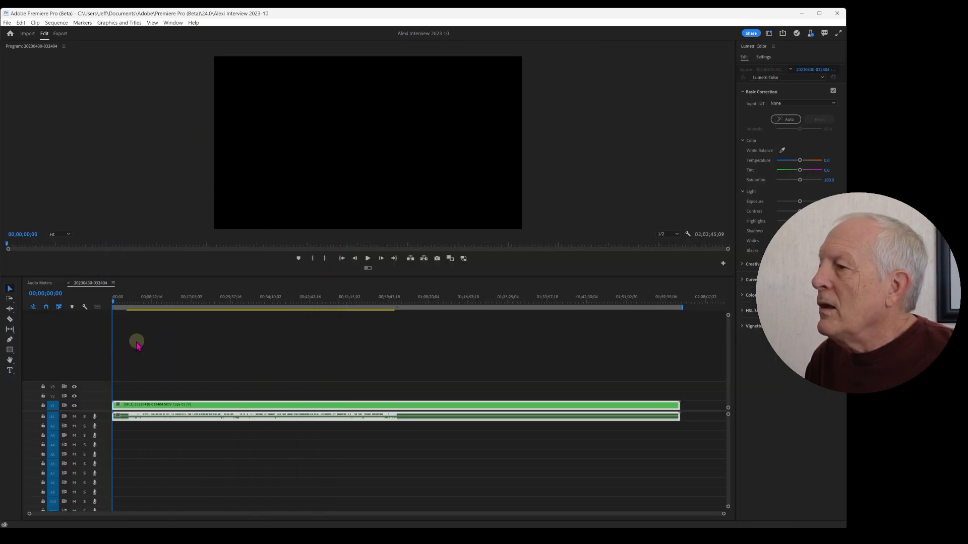
drag(105, 419, 106, 445)
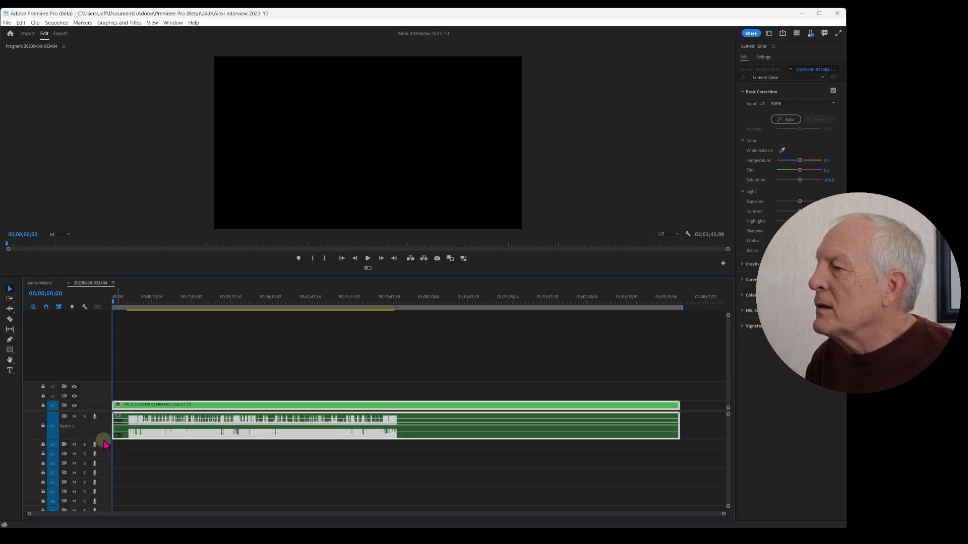
drag(104, 401, 103, 385)
drag(3, 118, 479, 93)
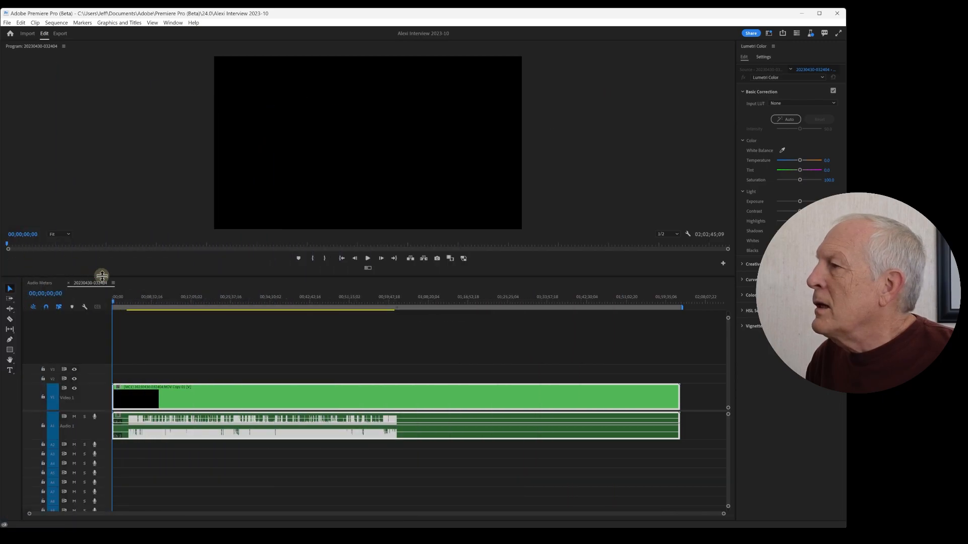
click(114, 284)
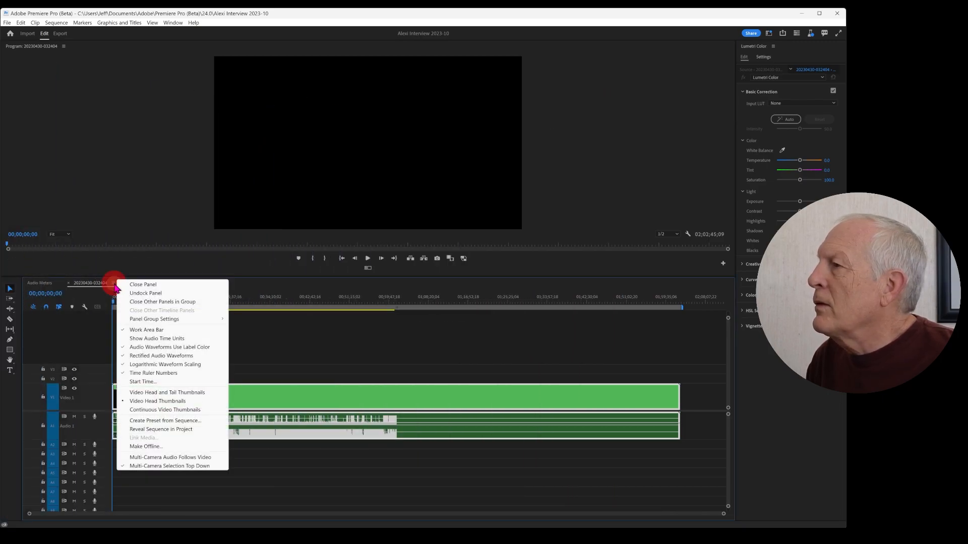
click(143, 284)
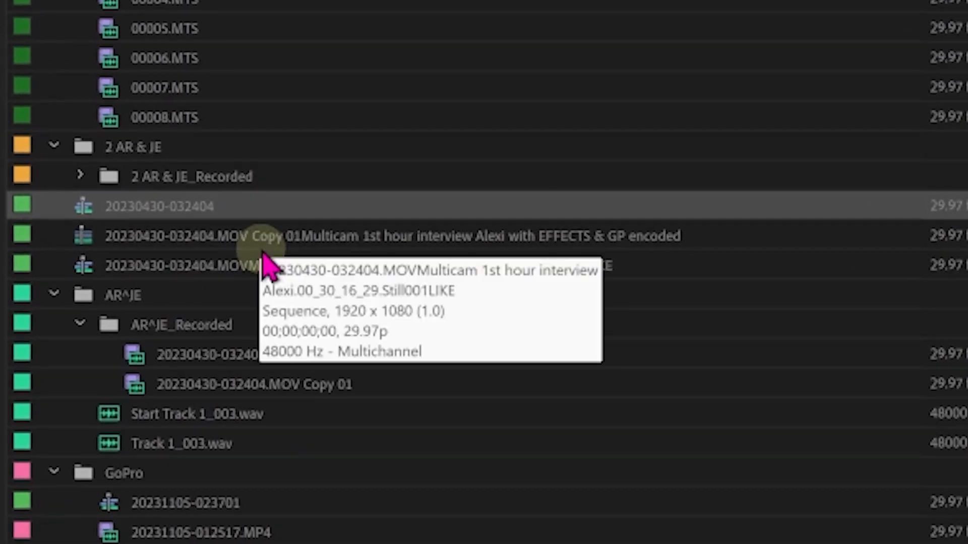
right_click(253, 237)
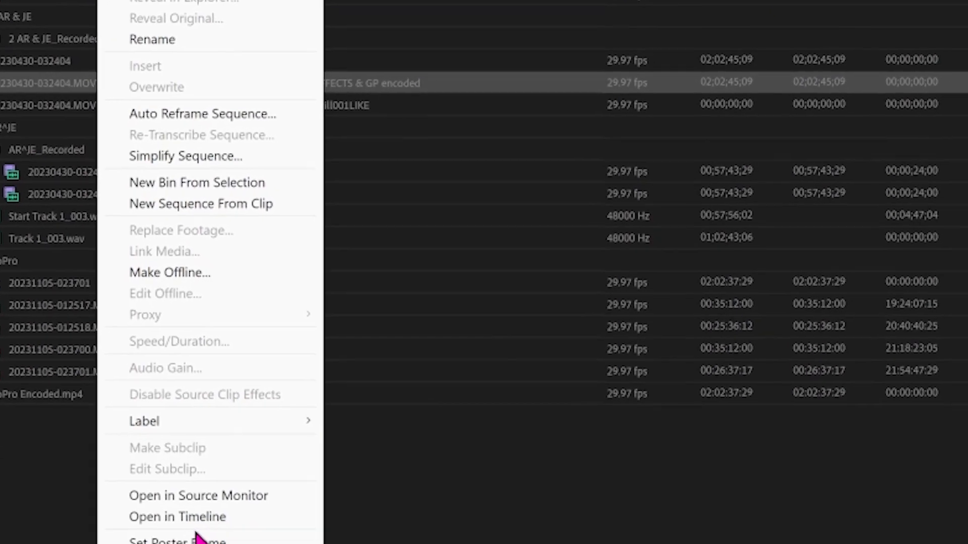
click(216, 518)
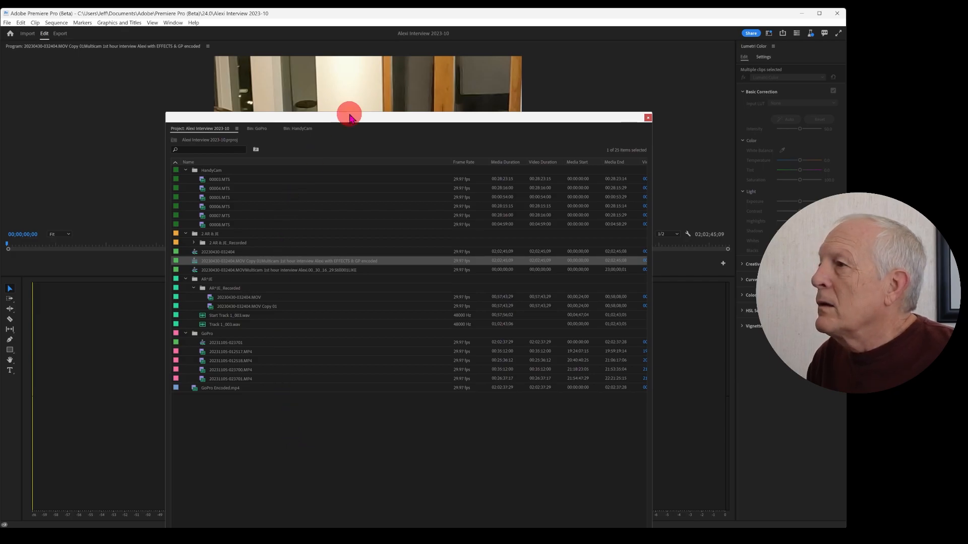
drag(349, 117, 0, 132)
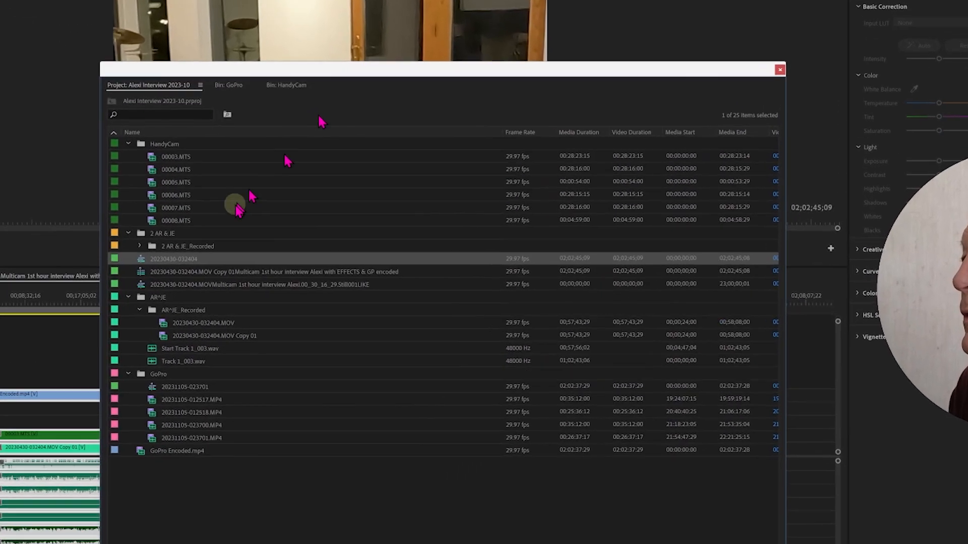
click(194, 244)
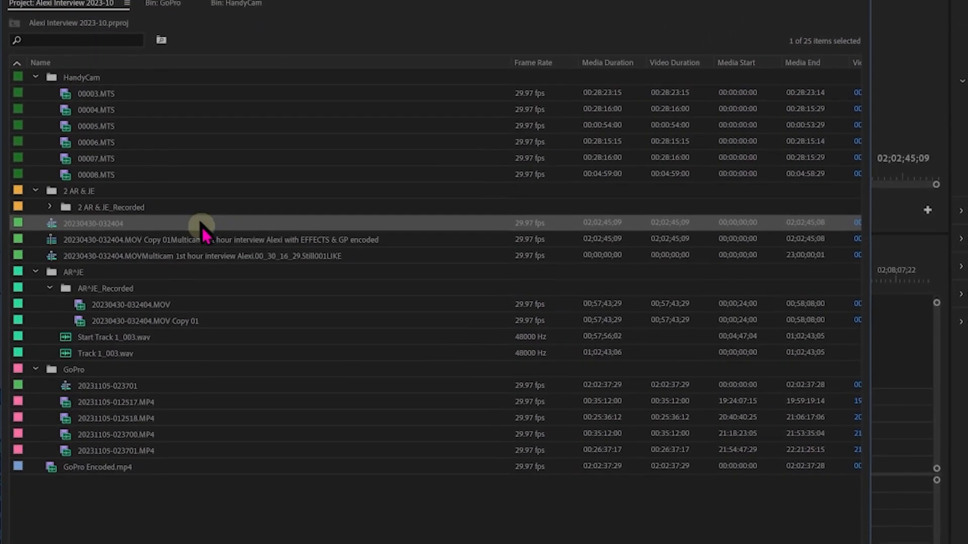
right_click(203, 206)
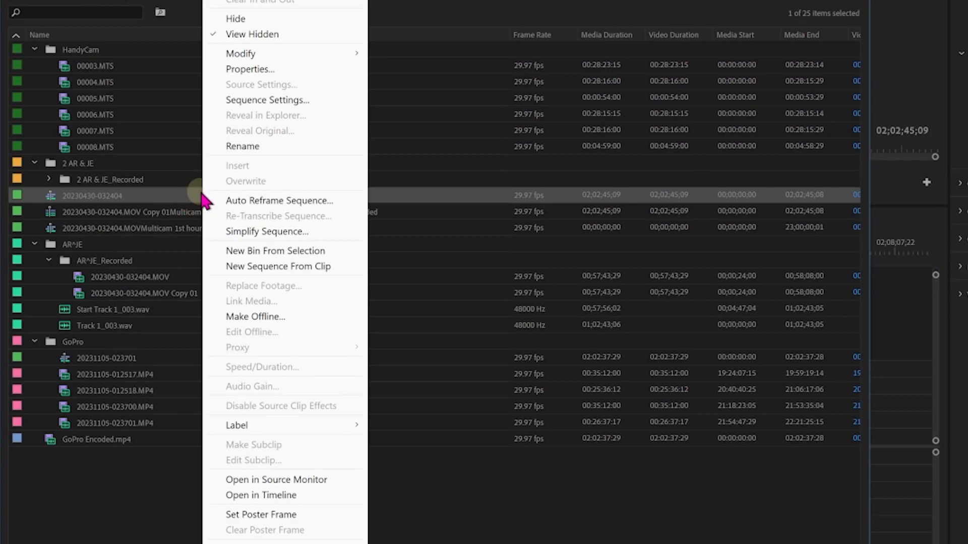
click(274, 495)
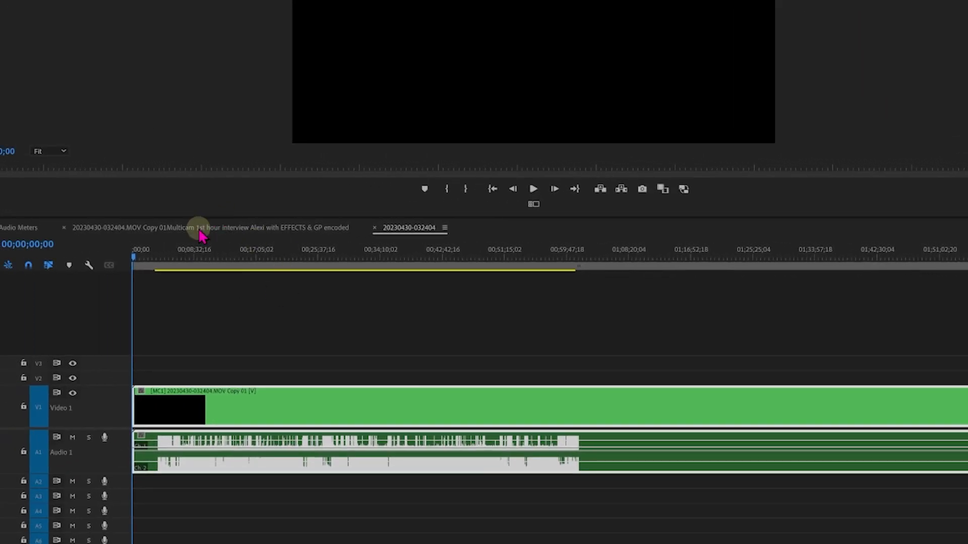
Return to the EFFECTS & GP encoded source timeline and move the playhead to about 00;45;09;01
click(200, 231)
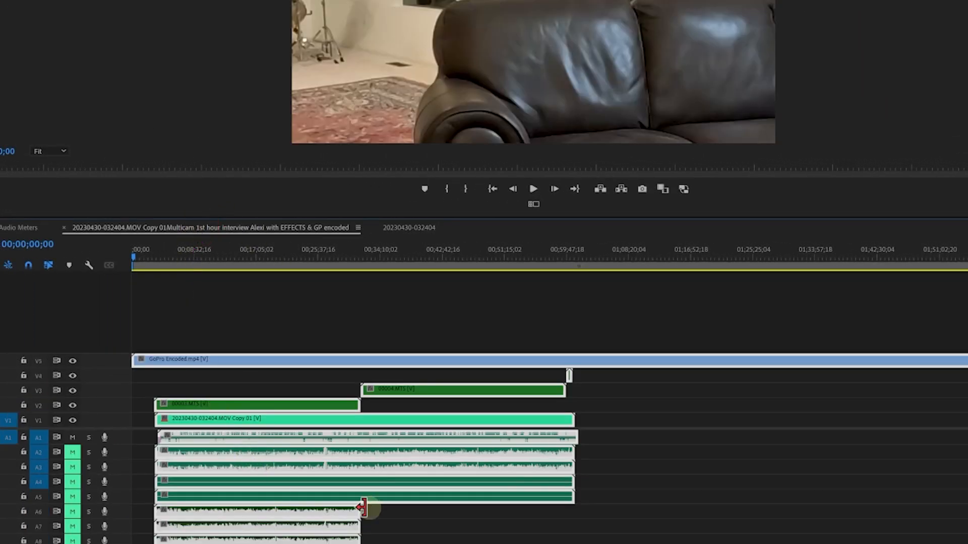
click(134, 258)
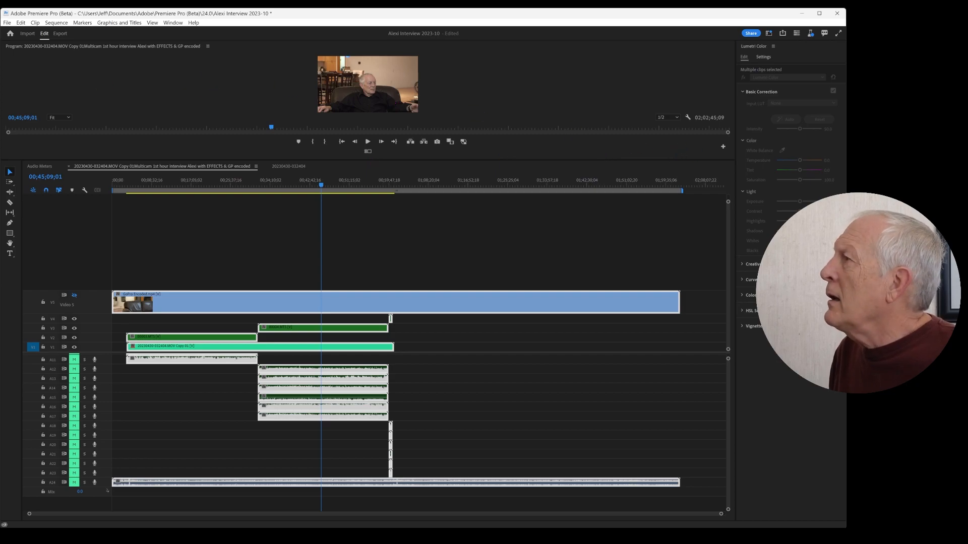
Check the clips in the project window, move it off the timeline, and turn on output for the Video 2 and Video 3 tracks
drag(0, 107, 509, 122)
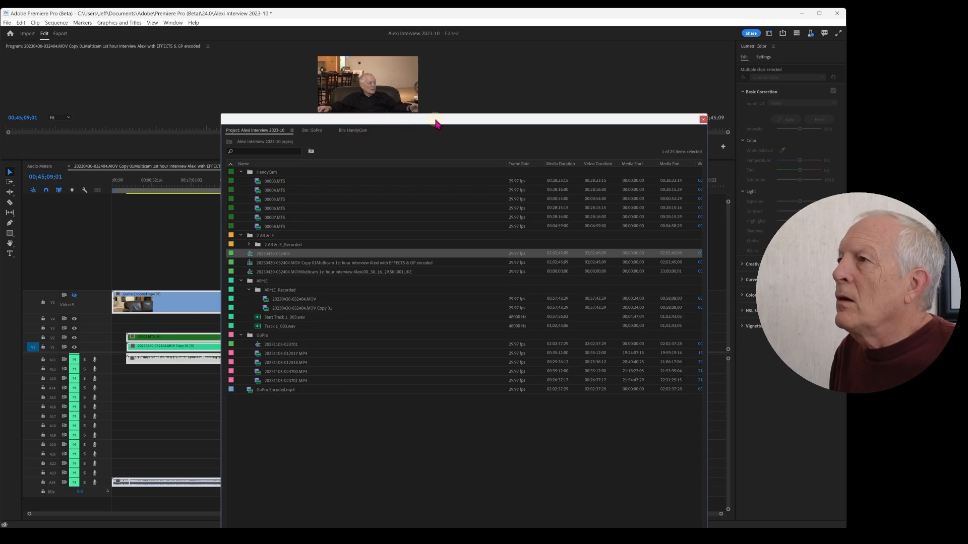
drag(437, 124, 0, 67)
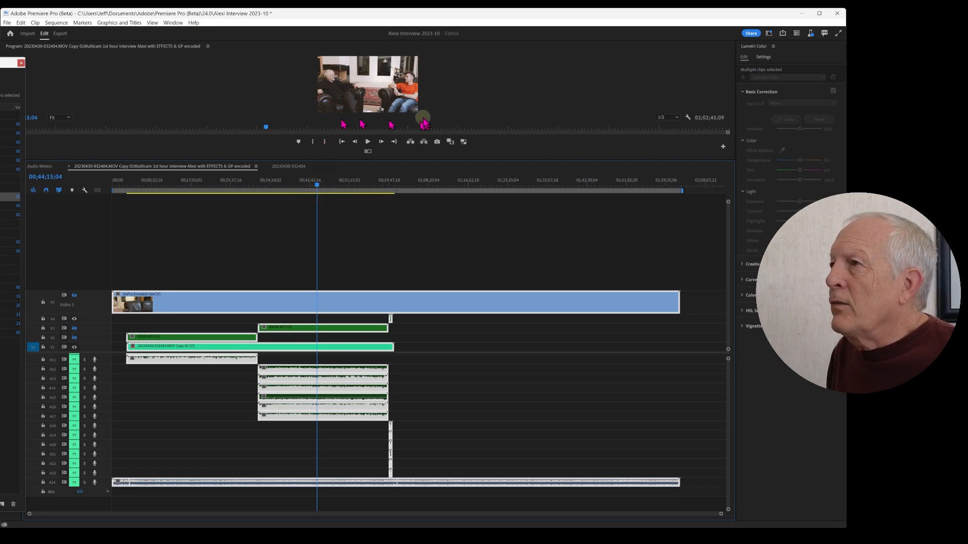
click(76, 338)
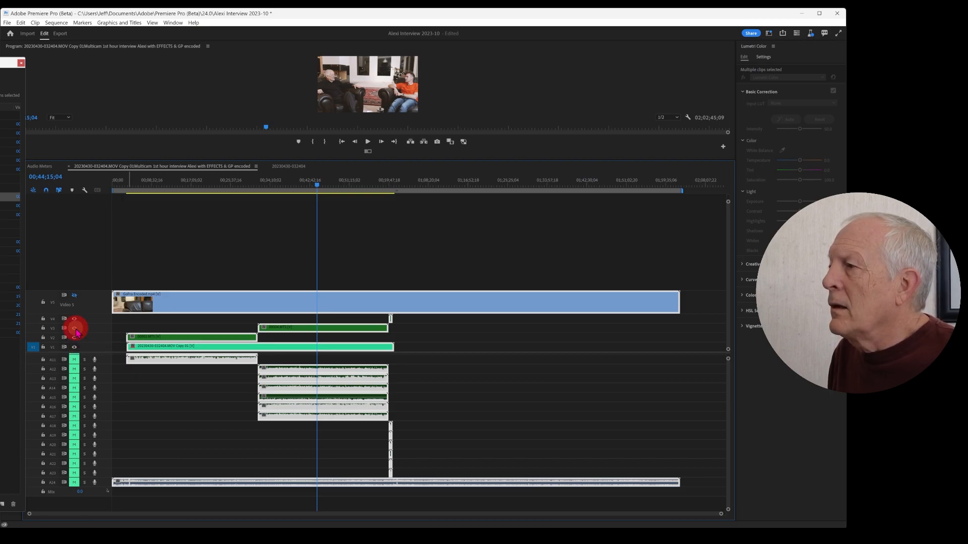
click(76, 328)
Scrub the EFFECTS & GP encoded source timeline across the HandyCam clips, ending with the playhead at about 00;53;58;01
click(316, 185)
drag(317, 185, 297, 207)
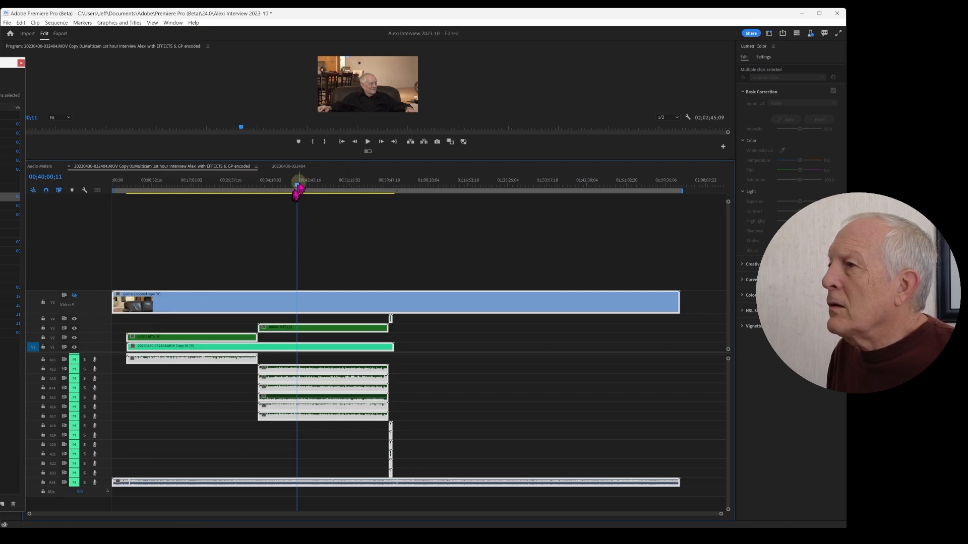
drag(299, 187, 392, 196)
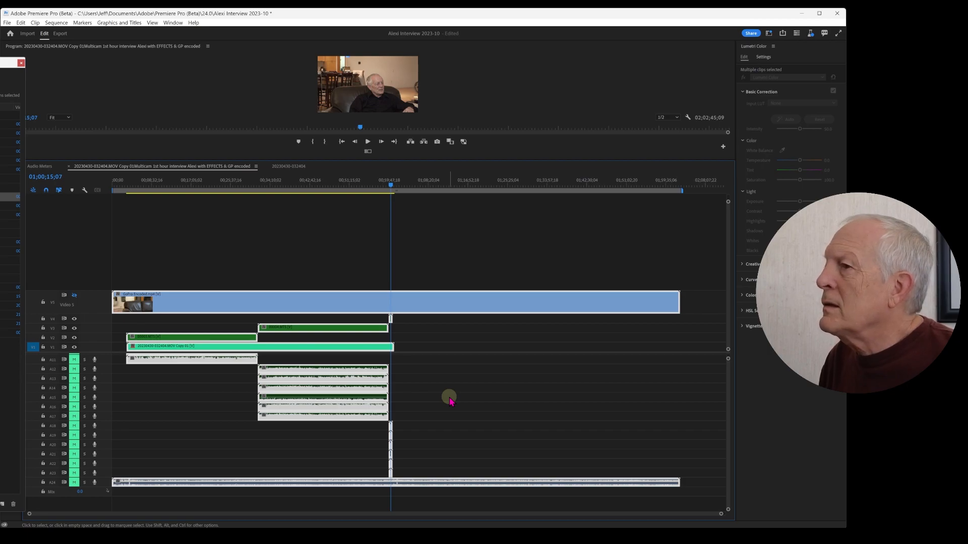
drag(388, 194, 365, 211)
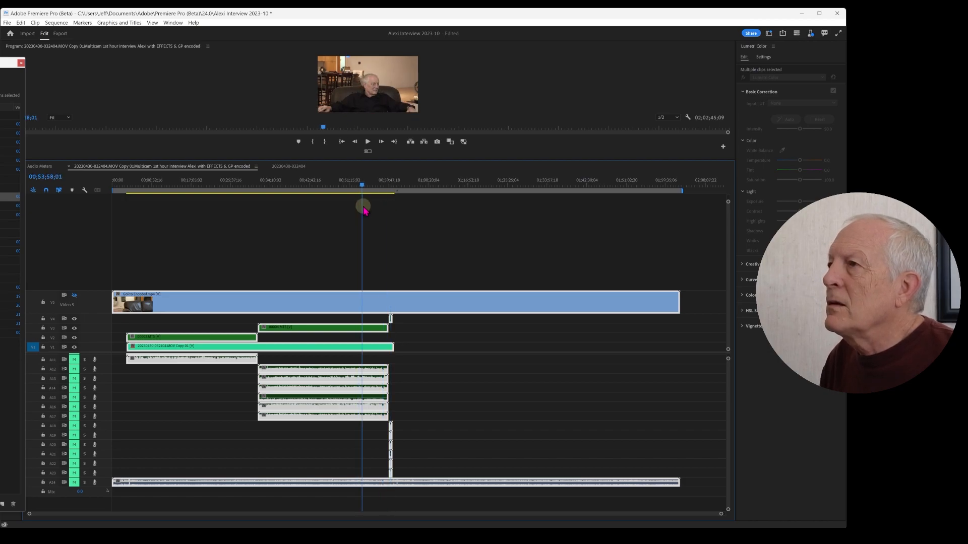
Turn on output for the Video 5 GoPro track, move the playhead to about 00;51;31;02, and save the project
click(73, 297)
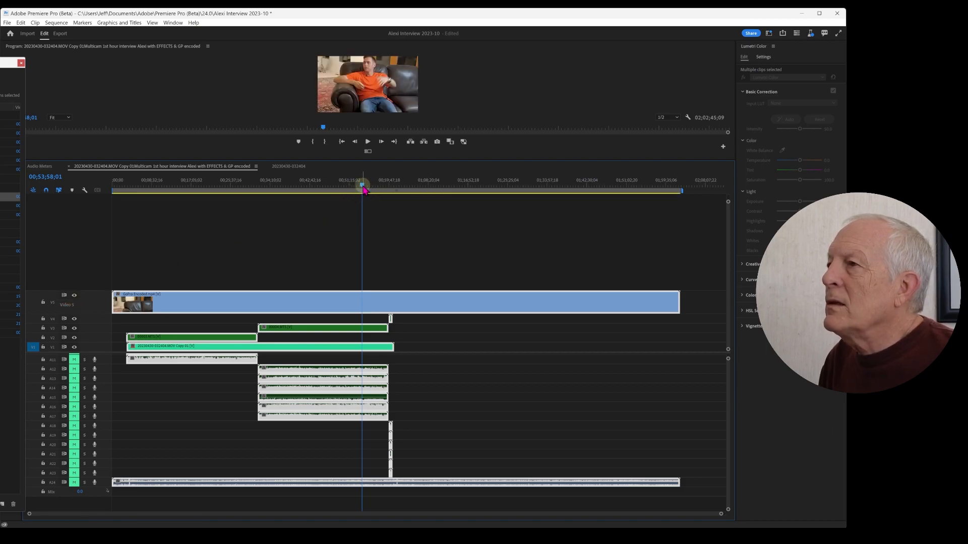
mouse_move(360, 189)
mouse_down()
mouse_move(309, 195)
mouse_move(350, 197)
mouse_up()
key(ctrl+s)
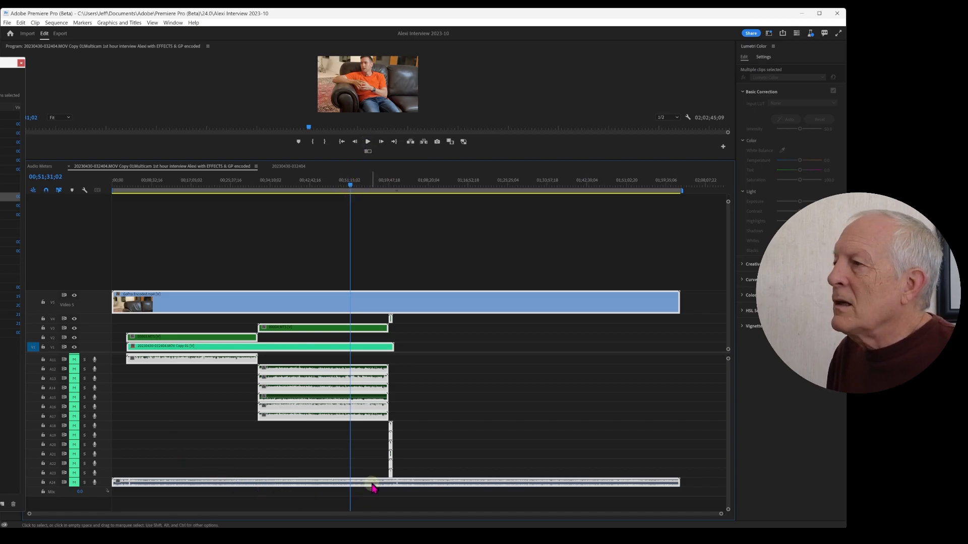
Clear the project window from the workspace and stop playback of the source timeline at 00;52;02;10
mouse_move(373, 488)
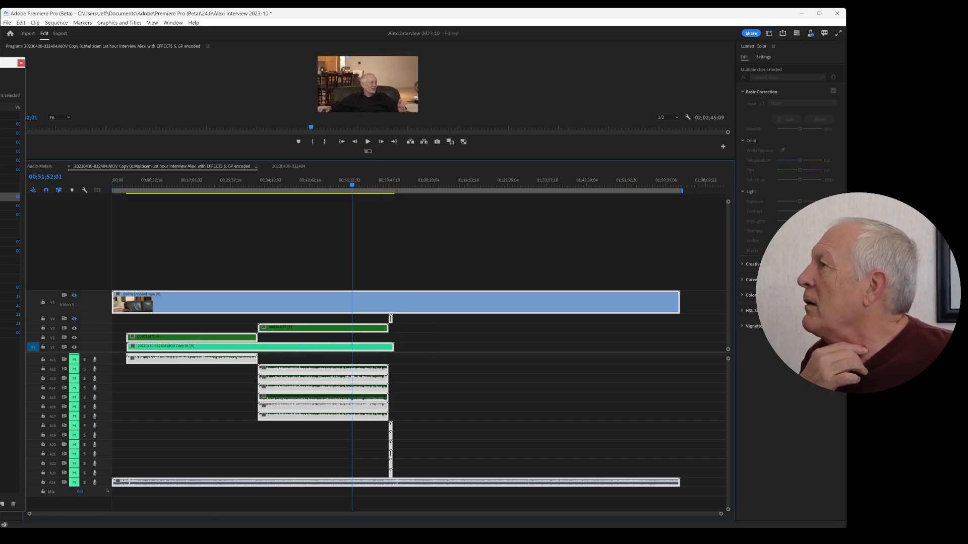
drag(2, 63, 696, 149)
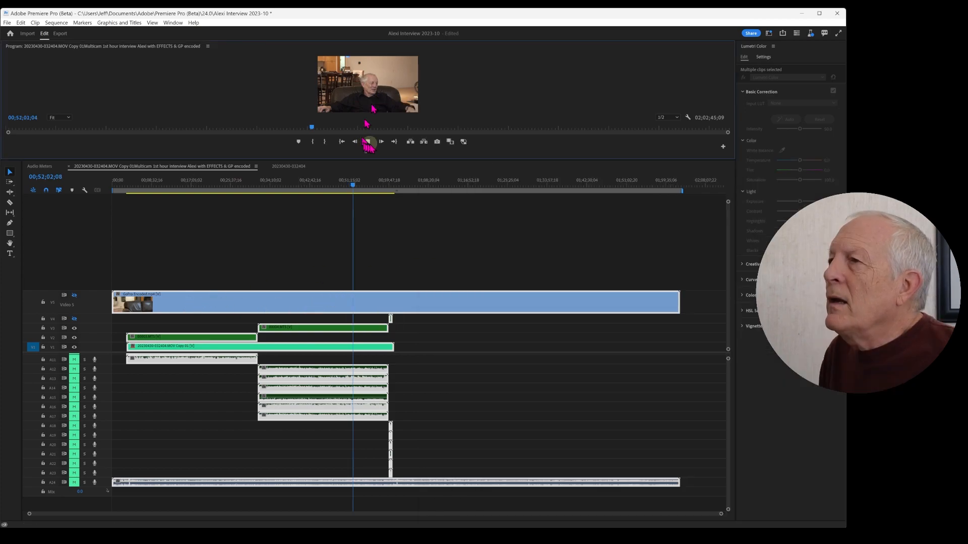
click(368, 141)
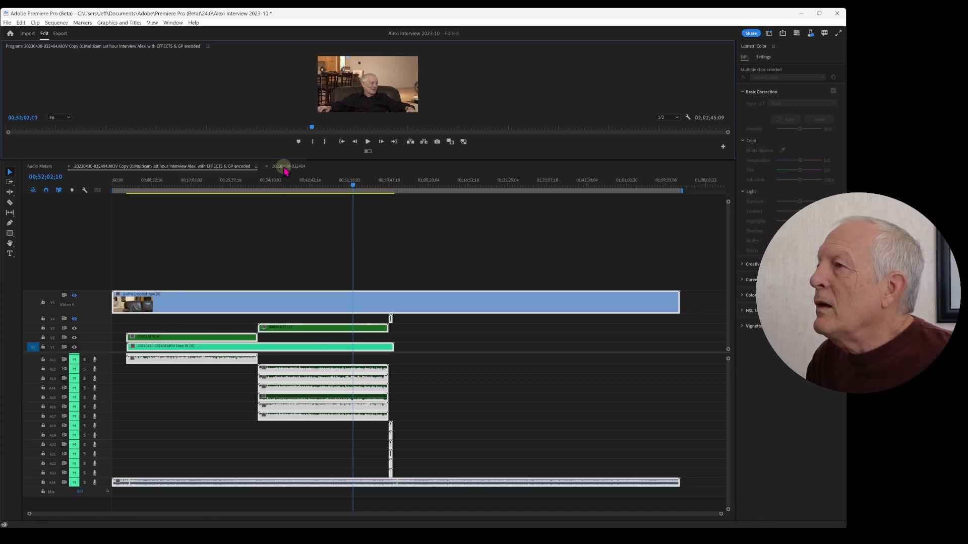
click(284, 168)
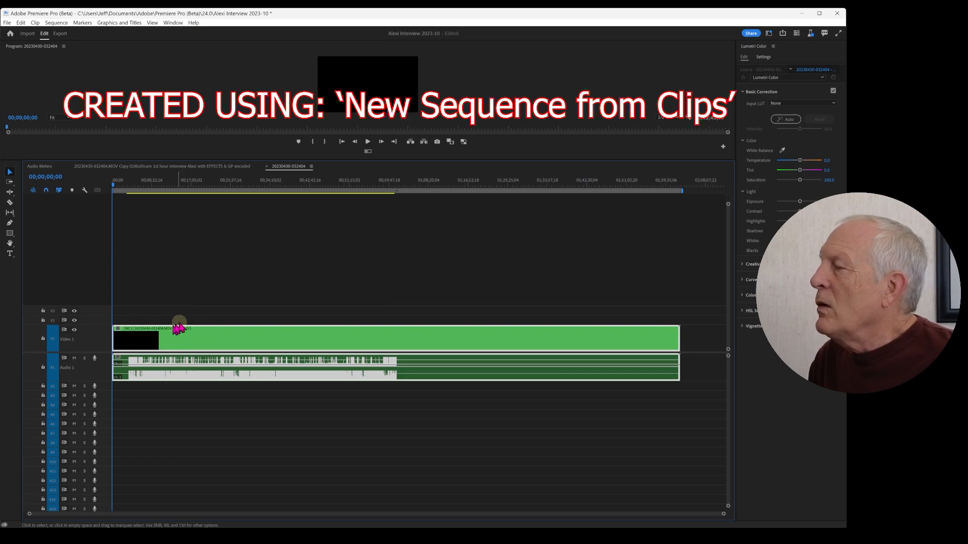
drag(114, 188, 358, 199)
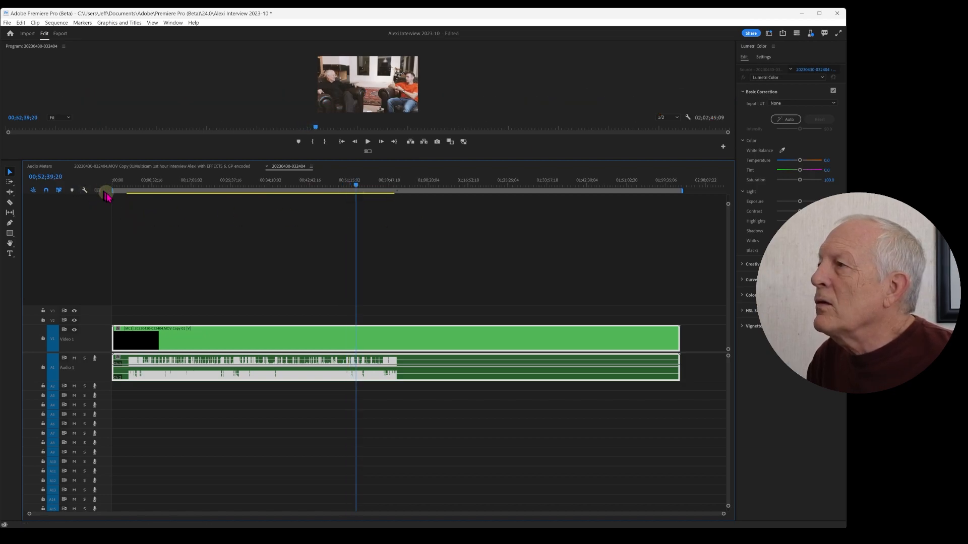
click(368, 152)
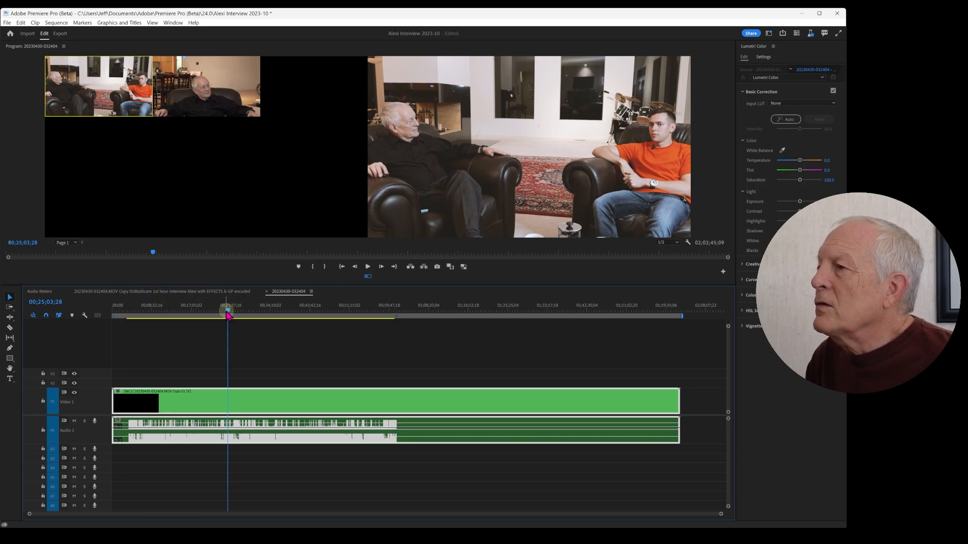
Review the camera angles back to about 00;06;22;04 and check the sequences and clips listed in the project window
drag(229, 313, 148, 313)
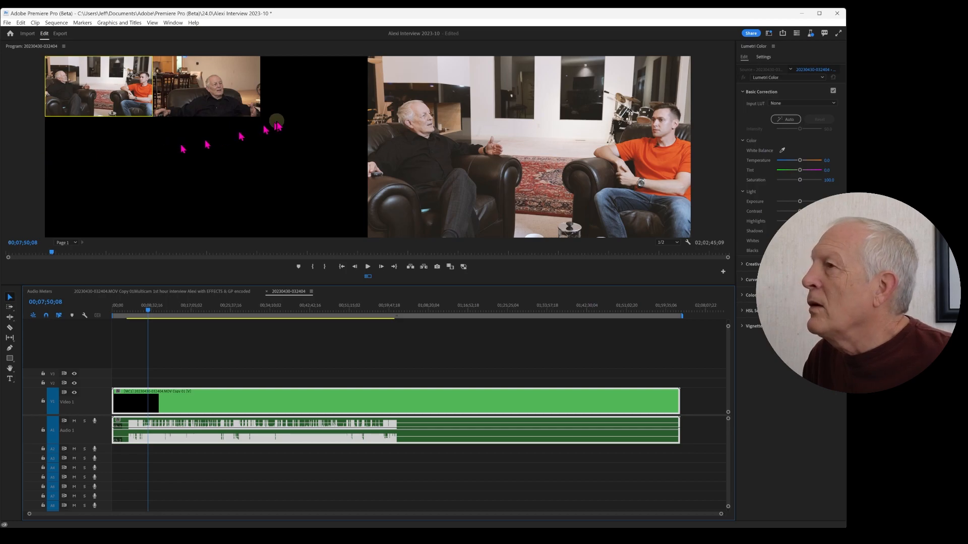
mouse_move(149, 312)
mouse_down()
mouse_move(294, 318)
mouse_move(139, 323)
mouse_up()
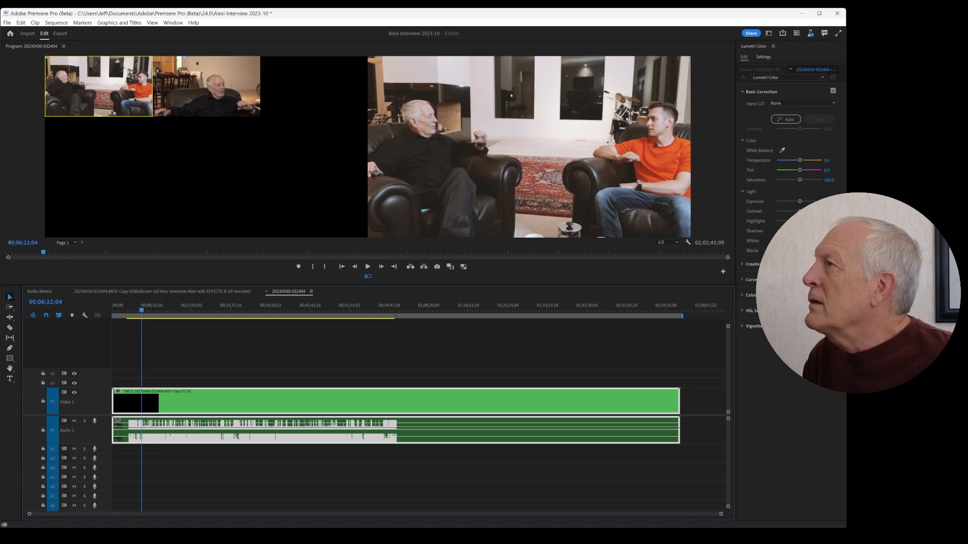
drag(0, 84, 510, 111)
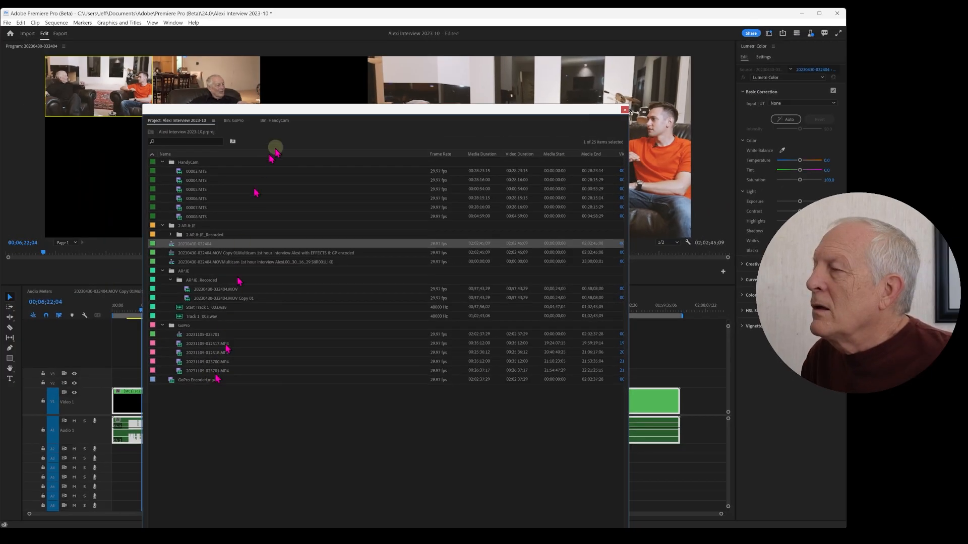
drag(356, 110, 0, 91)
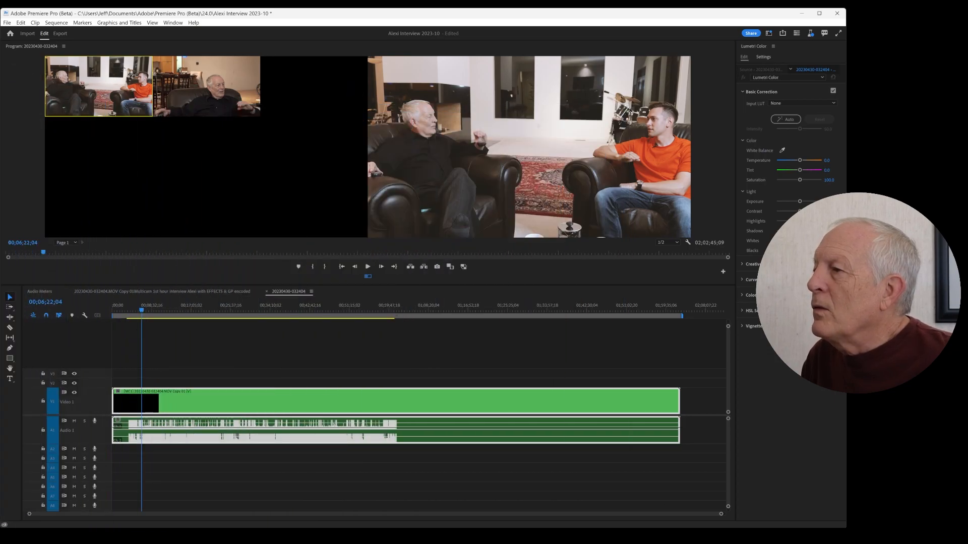
Split GoPro Encoded.mp4 at 01;01;33;25 in the EFFECTS & GP encoded source timeline and make a default-named subclip from its first part
click(208, 291)
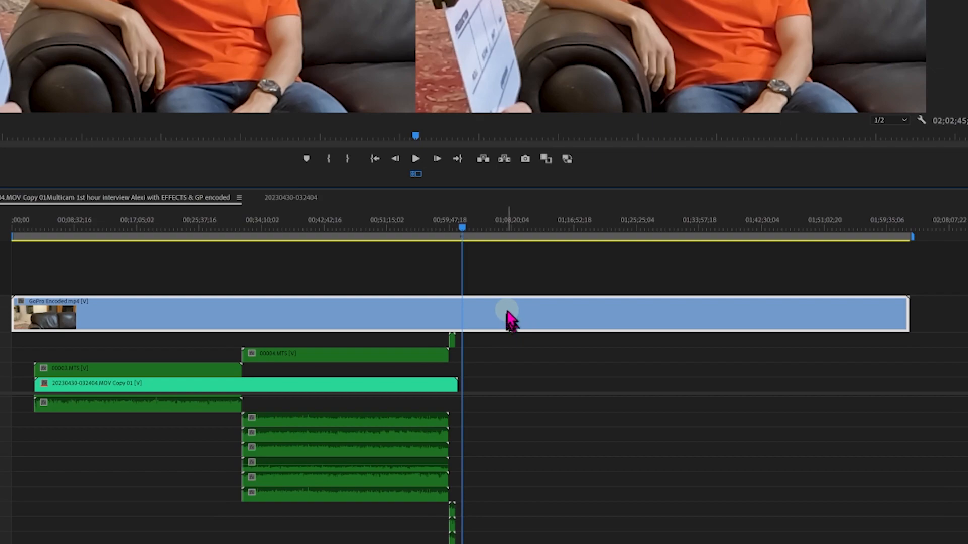
key(ctrl+k)
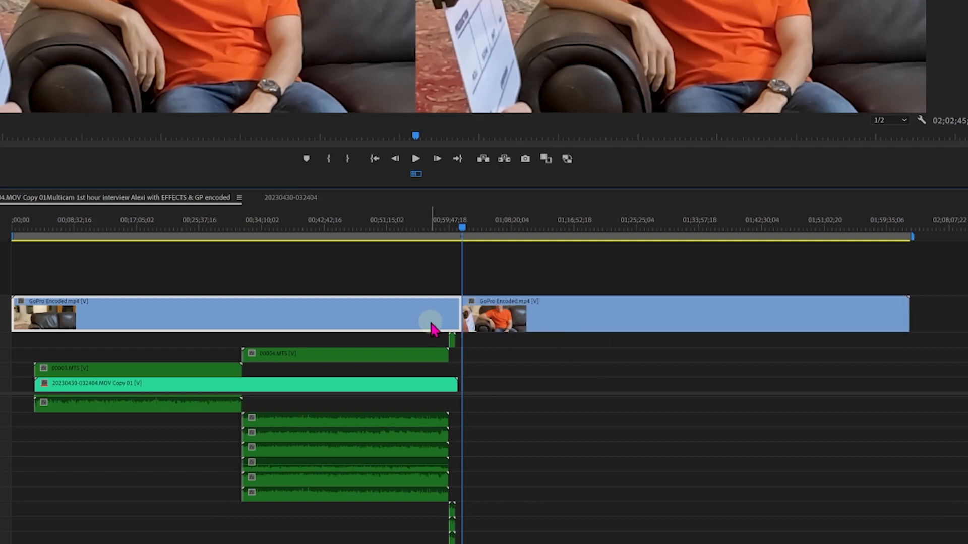
click(309, 315)
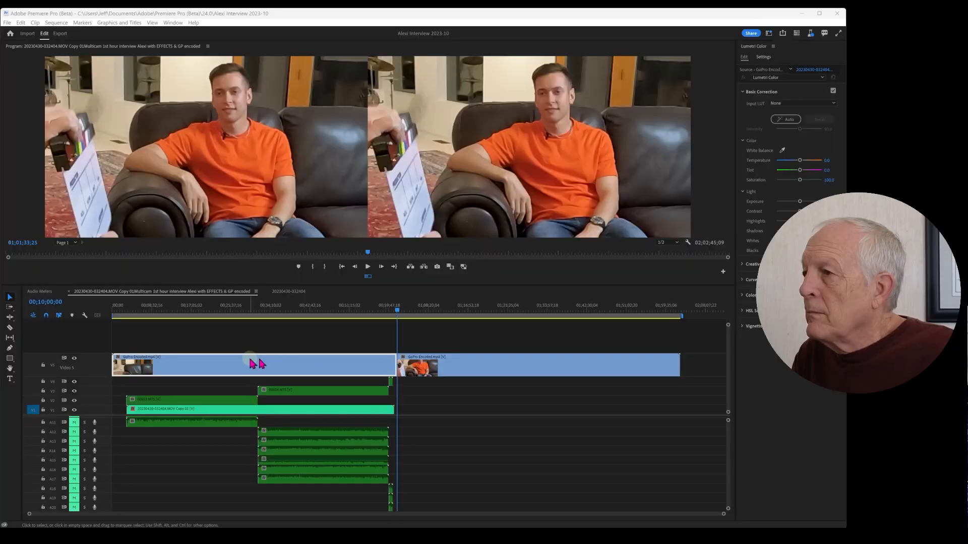
click(229, 305)
right_click(252, 364)
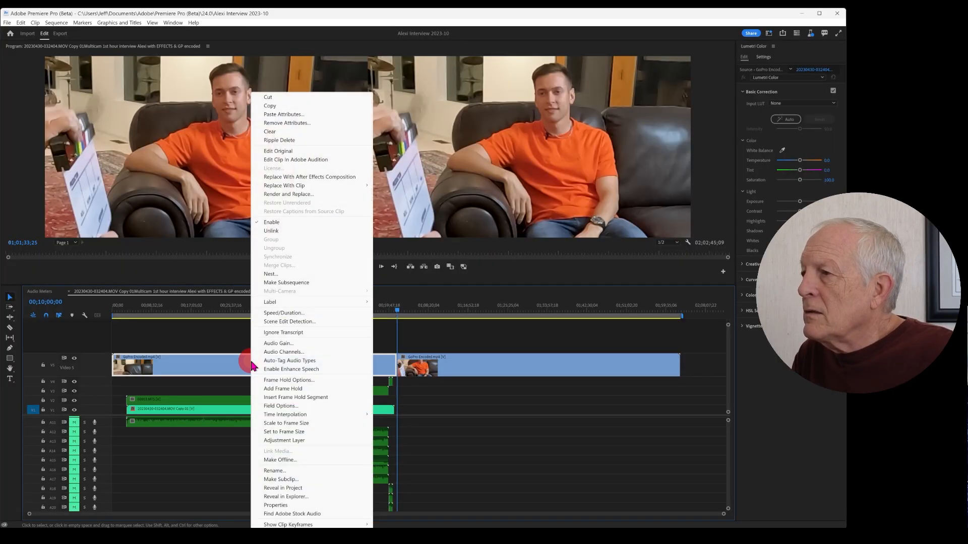
click(285, 479)
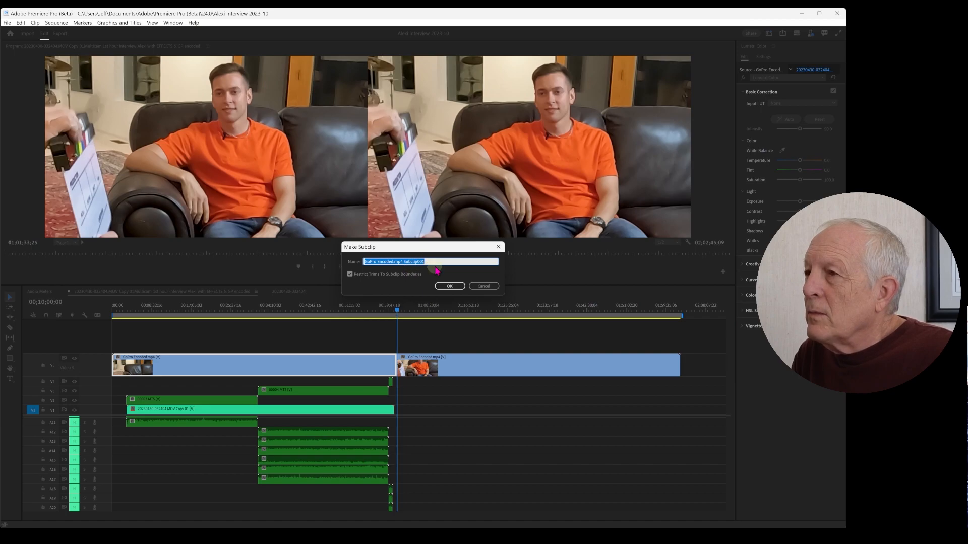
click(450, 286)
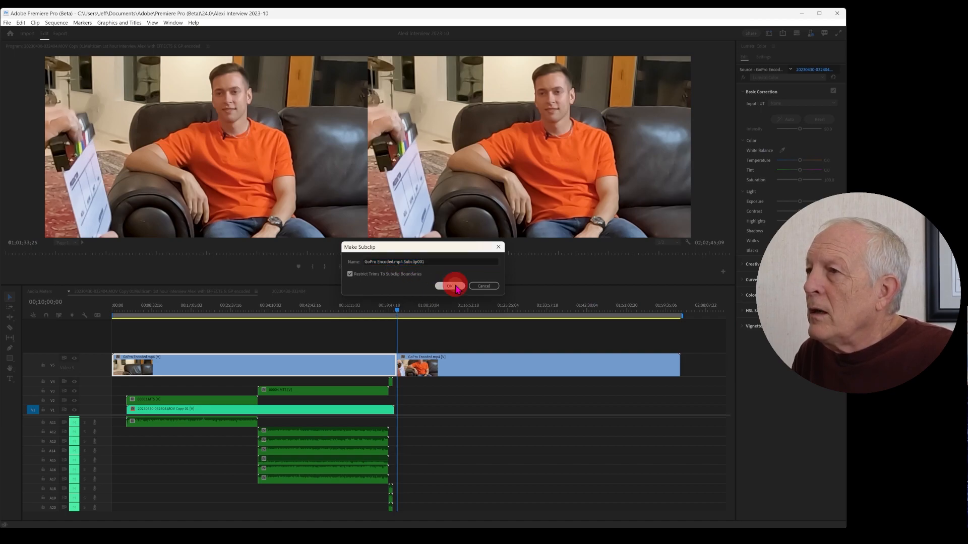
drag(0, 71, 400, 48)
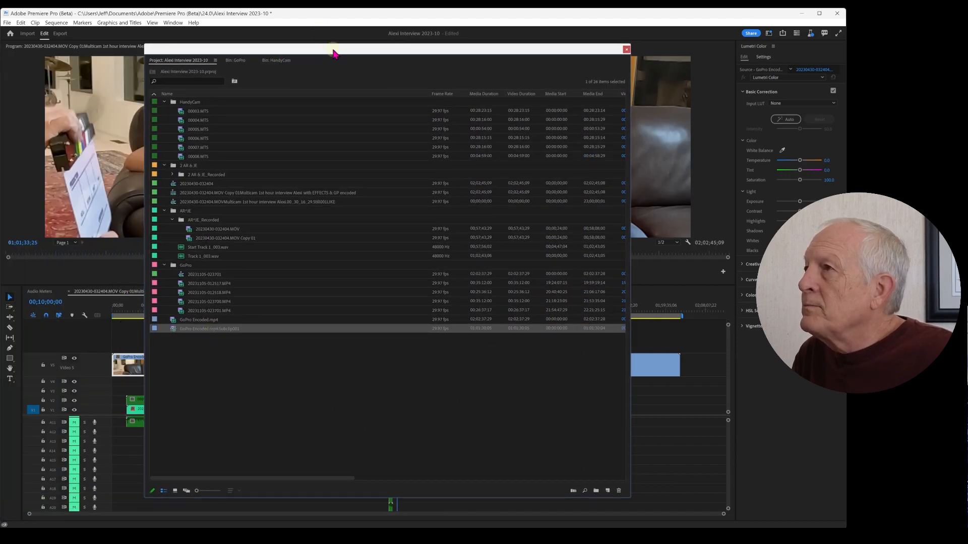
Make a default-named subclip from the second part of GoPro Encoded.mp4 and close the multi-camera source timeline
click(461, 370)
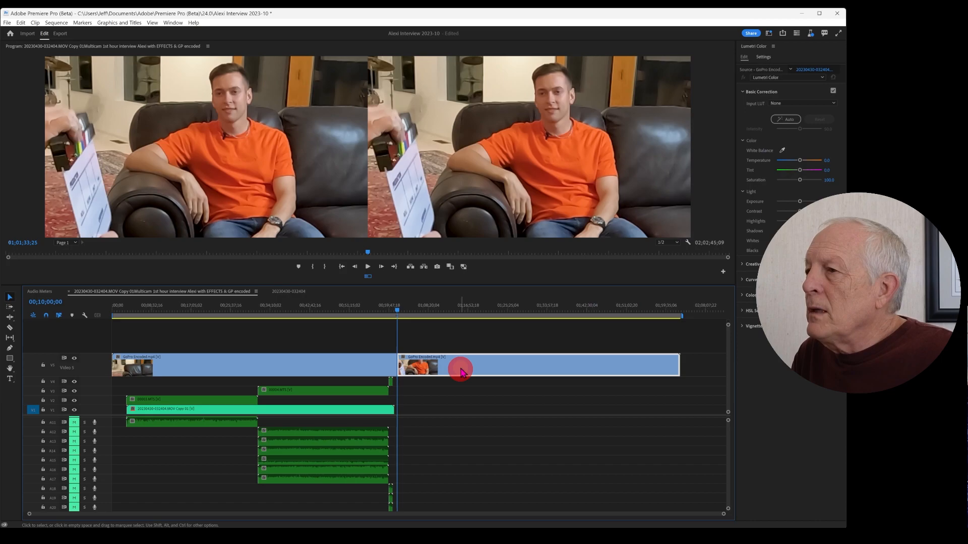
right_click(461, 370)
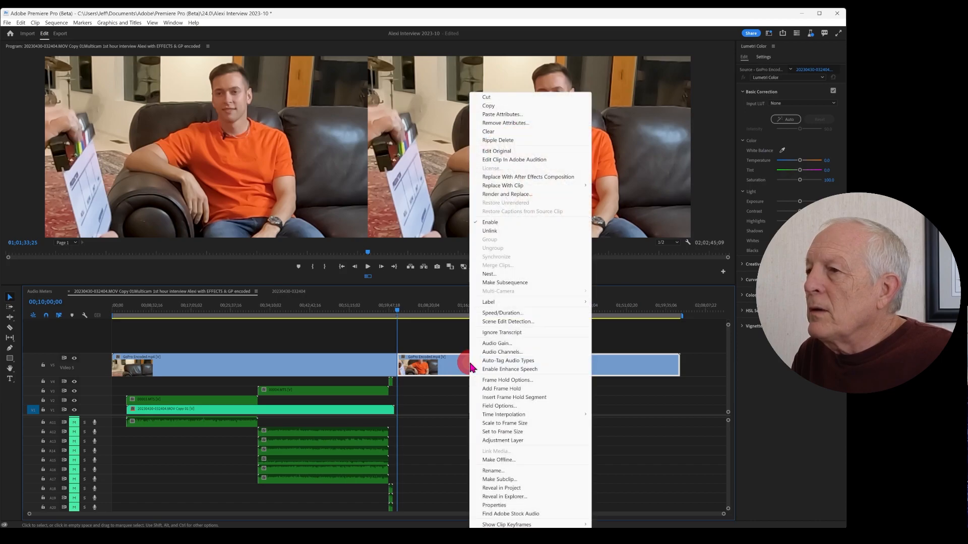
click(501, 480)
click(446, 285)
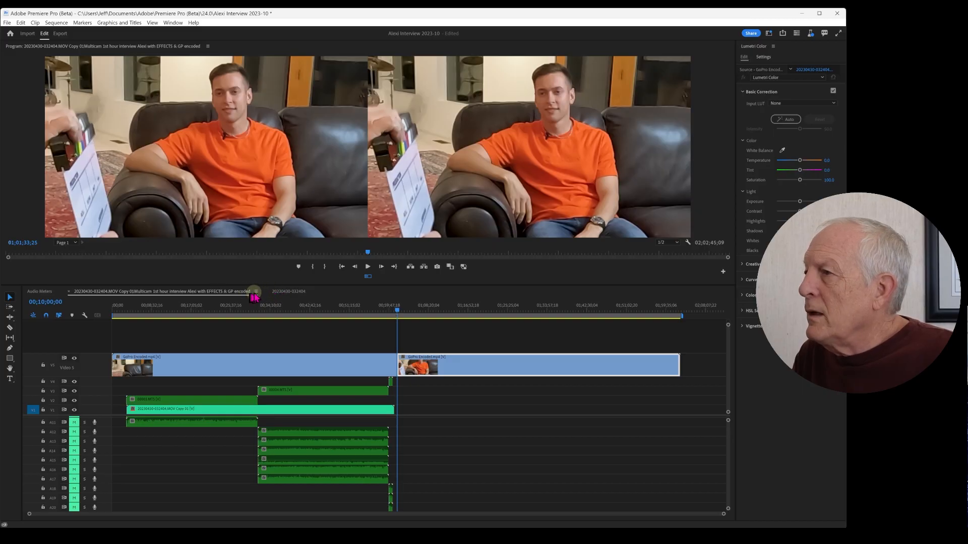
click(256, 293)
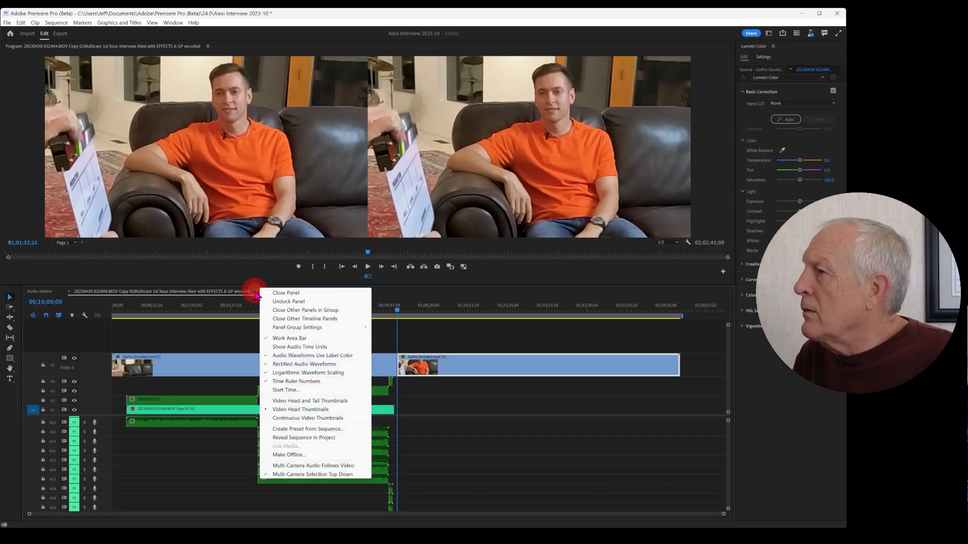
click(276, 288)
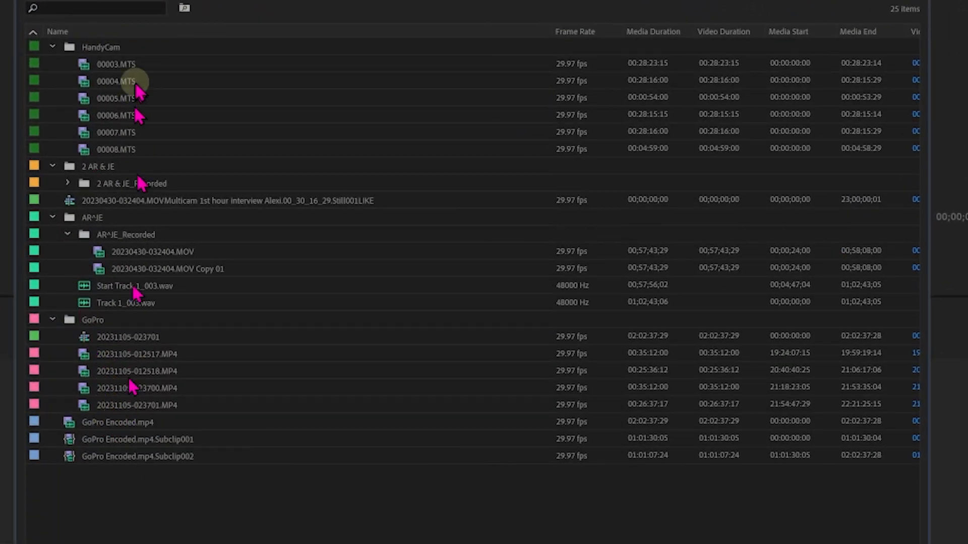
Create a sequence from HandyCam clips 00003.MTS through 00008.MTS, send it to Adobe Media Encoder, and bring the project window back into view
click(126, 65)
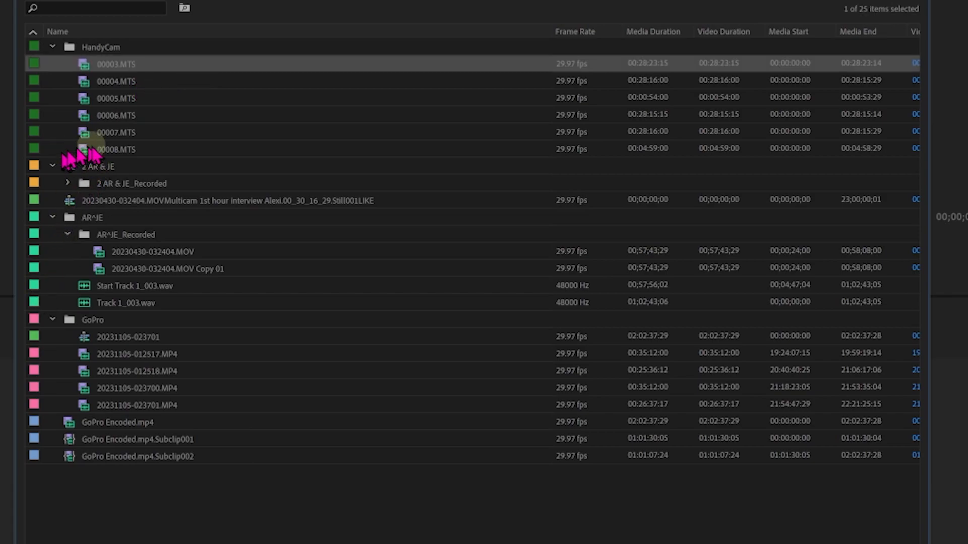
shift+click(122, 150)
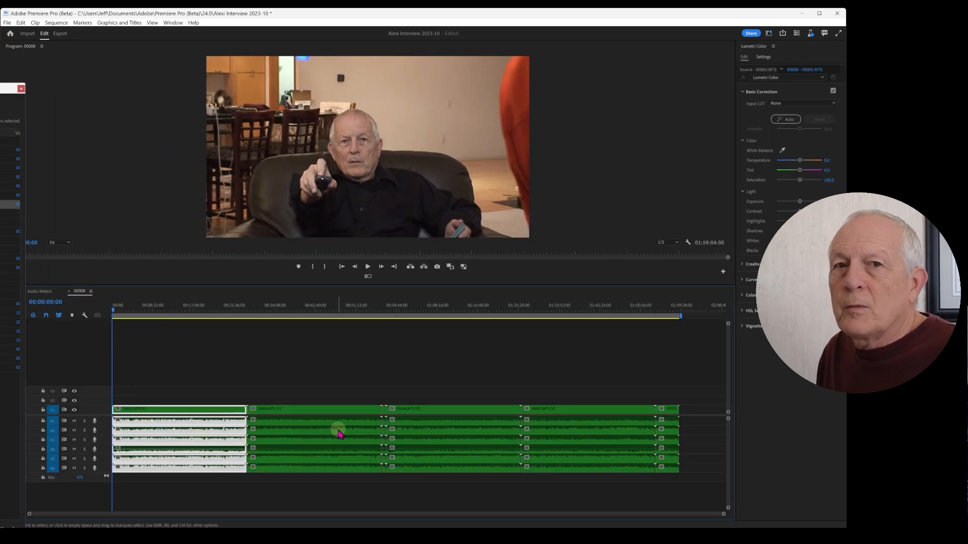
click(7, 23)
mouse_move(29, 257)
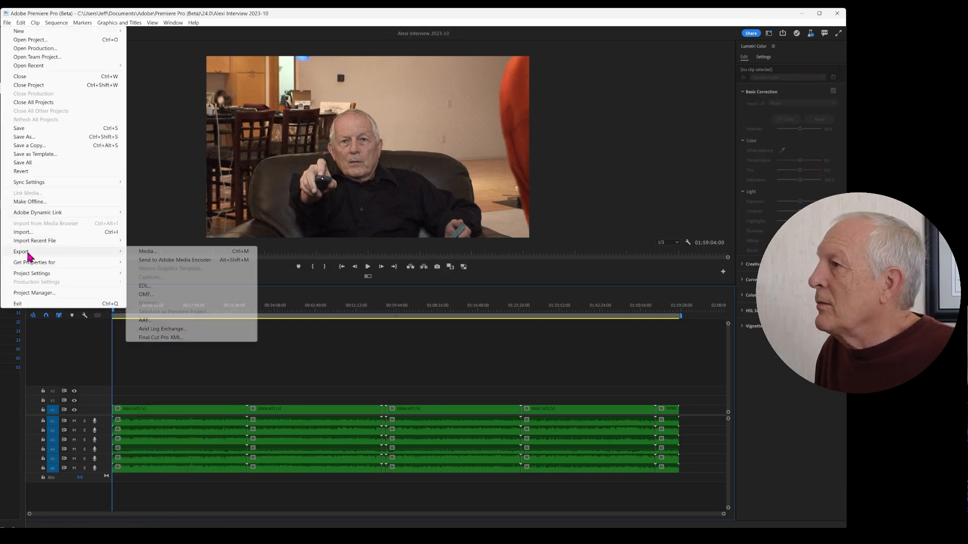
click(159, 261)
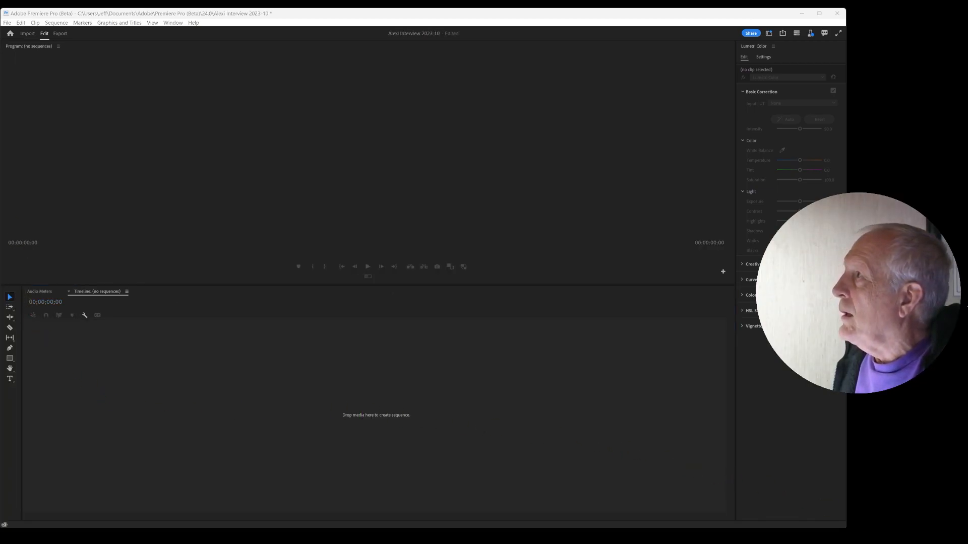
drag(428, 1, 430, 80)
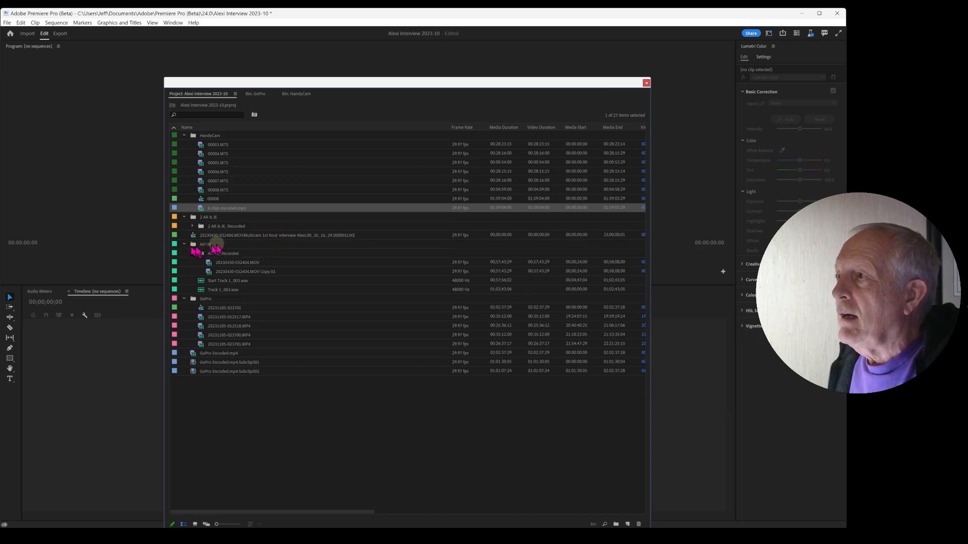
Create a multi-camera source sequence from Start Track 1_003.wav, 20230430-032404.MOV Copy 01, GoPro Encoded.mp4.Subclip001 and 6 clips encoded.mp4, inserting "& HandyCam" after "GP" in its name
click(229, 281)
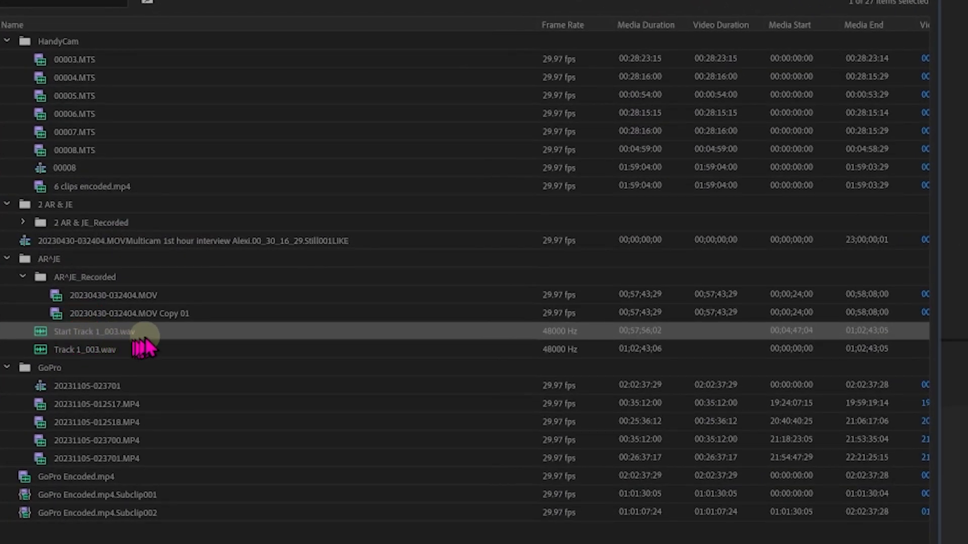
ctrl+click(114, 315)
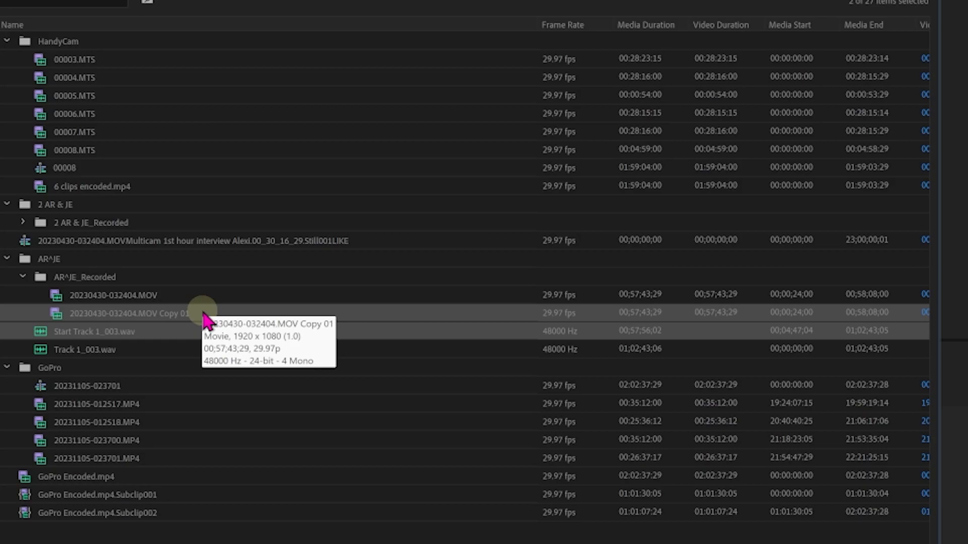
ctrl+click(84, 495)
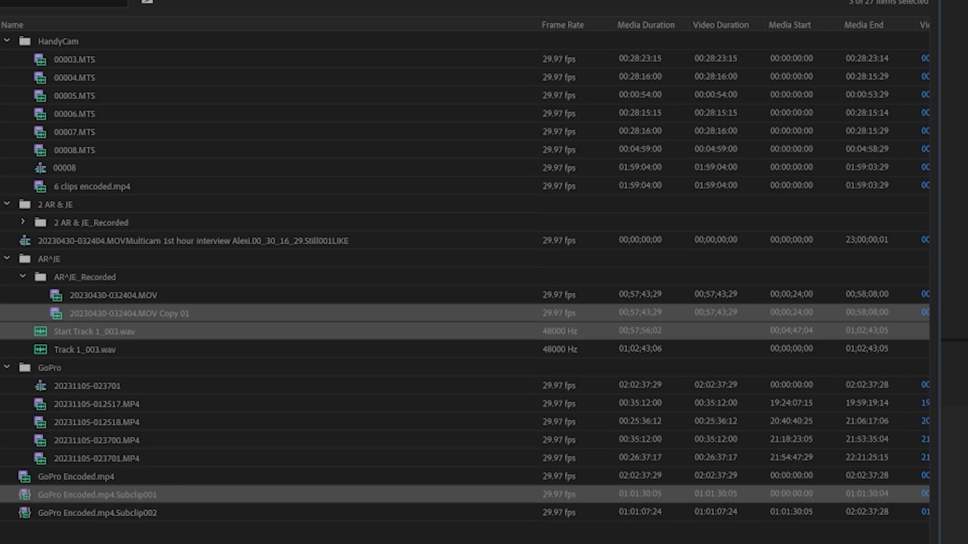
ctrl+click(85, 189)
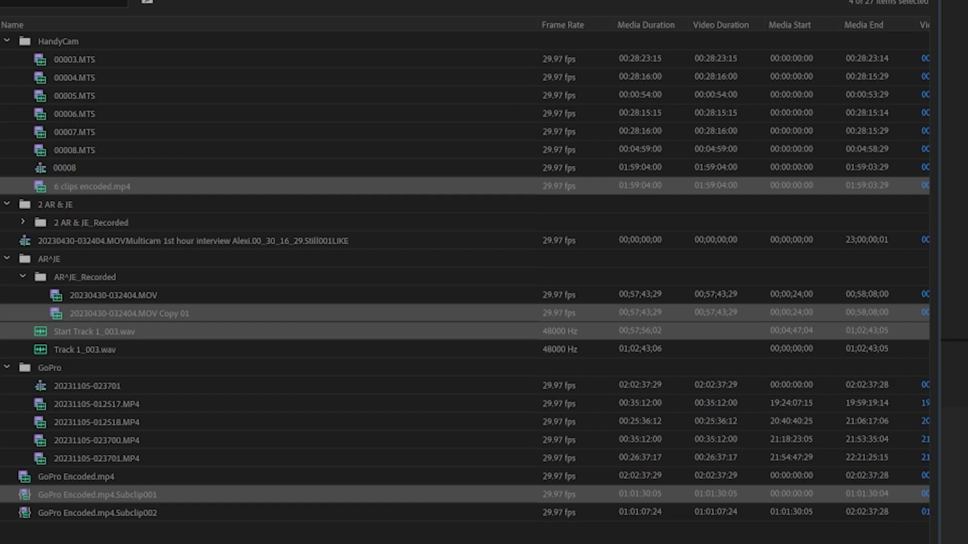
right_click(305, 319)
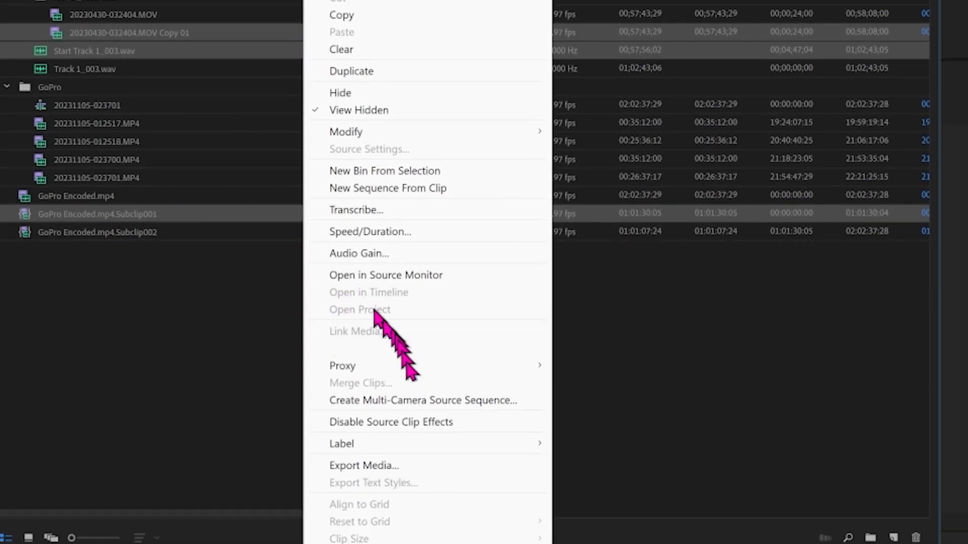
click(411, 406)
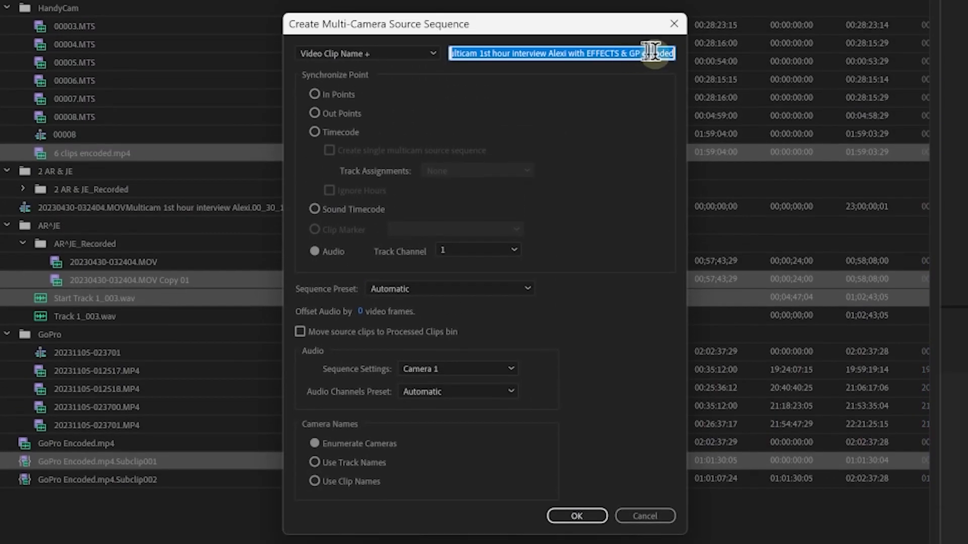
click(642, 53)
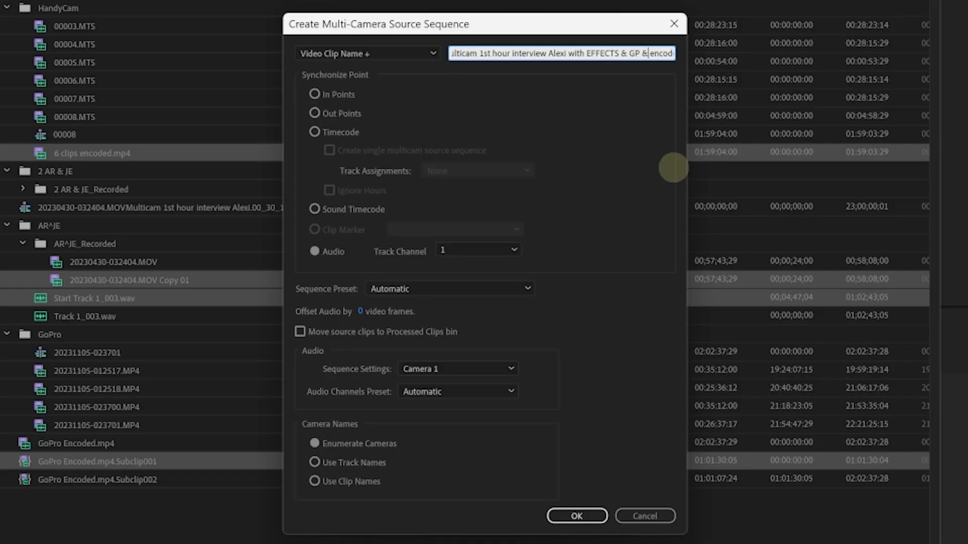
text(HandyCam)
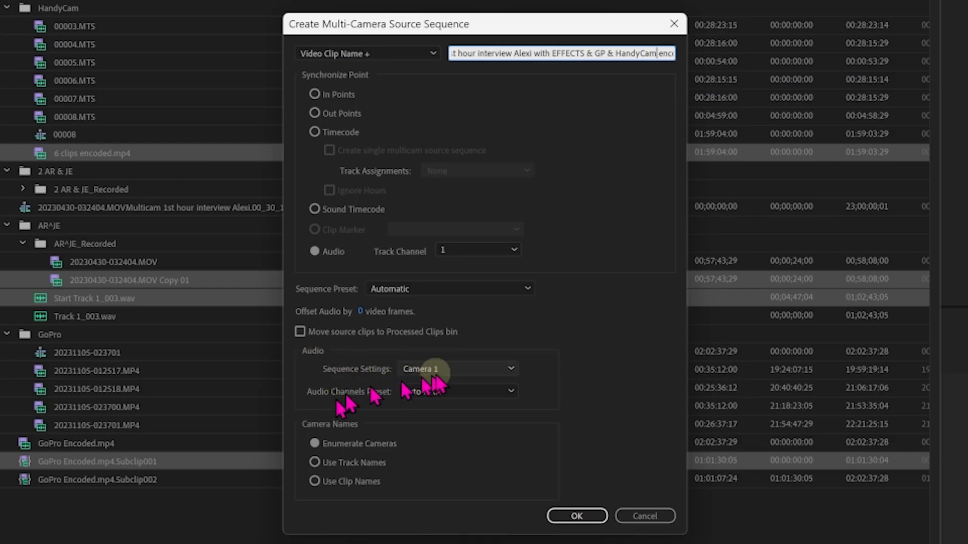
click(578, 517)
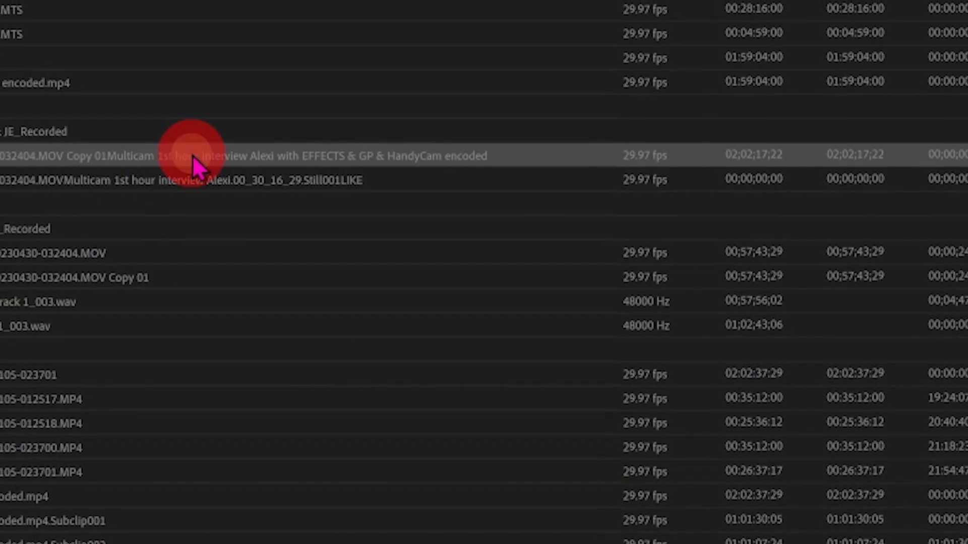
Make a new sequence from the EFFECTS & GP & HandyCam encoded multicam clip and increase the heights of its Video 1 and Audio 1 tracks
right_click(191, 153)
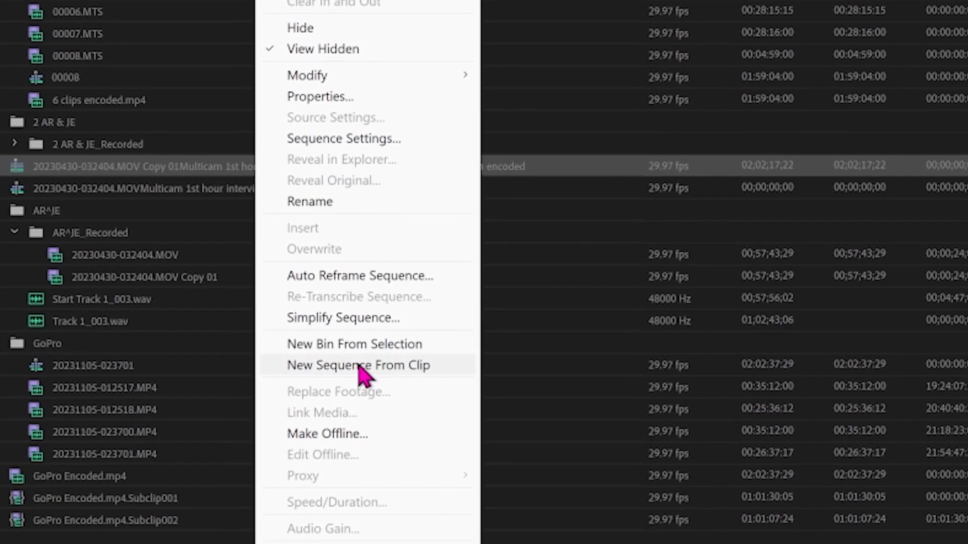
click(353, 367)
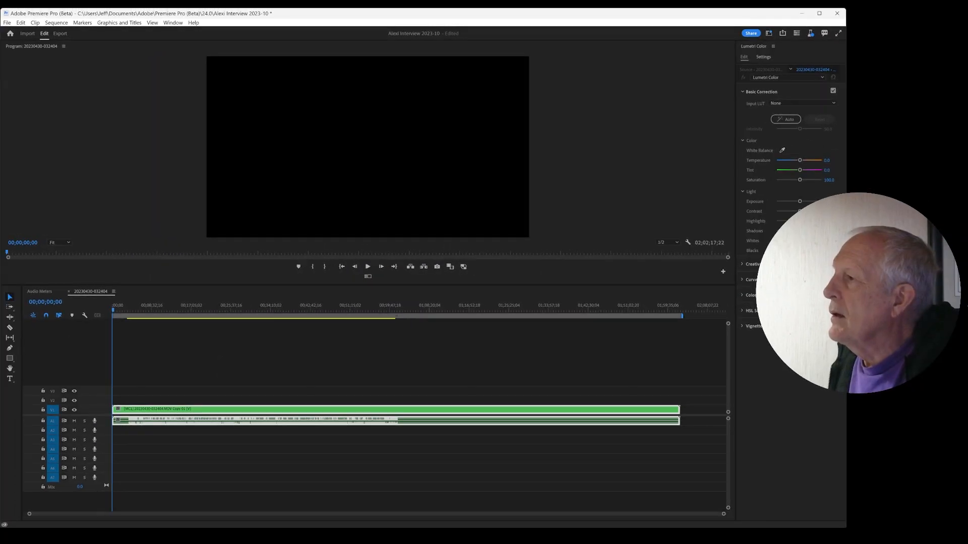
drag(111, 403, 110, 382)
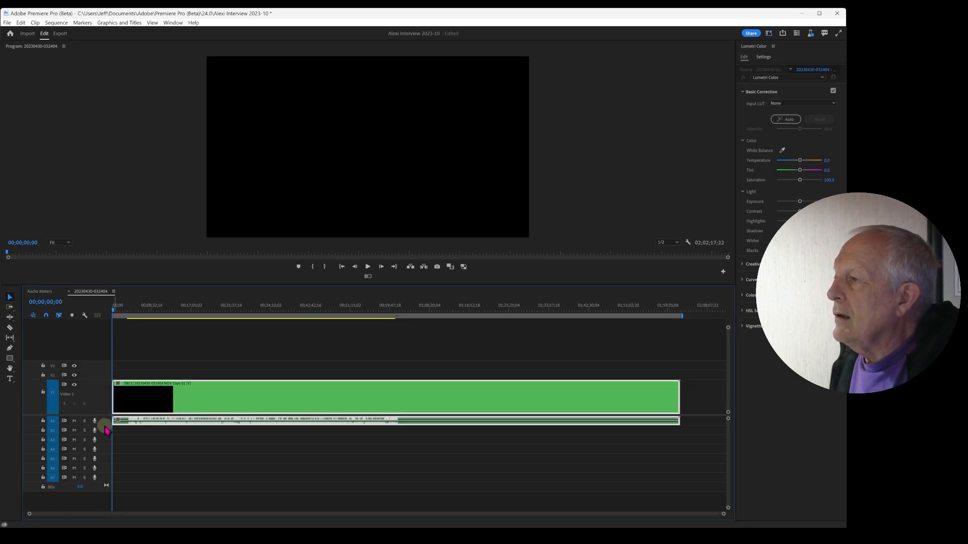
drag(107, 425, 108, 451)
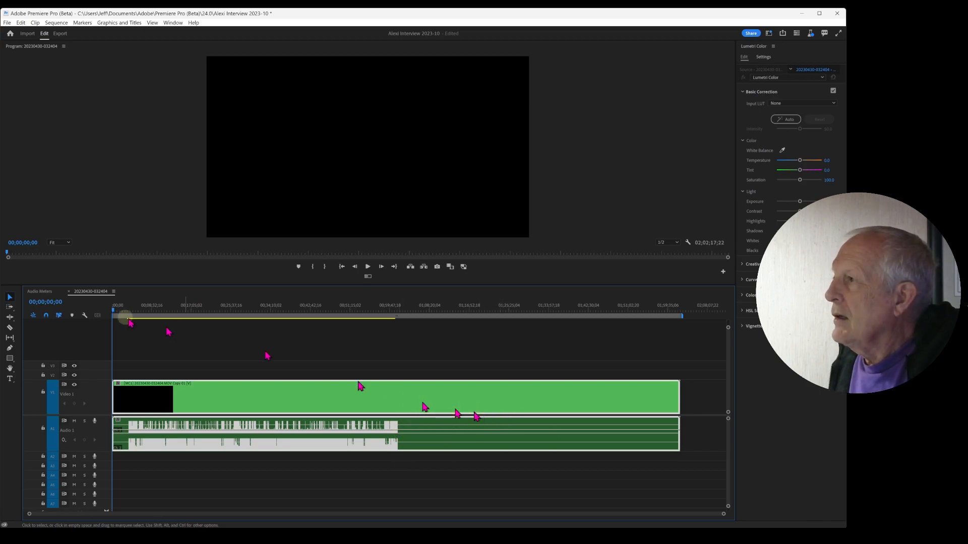
Open the EFFECTS & GP & HandyCam encoded source sequence in its own timeline and move the project window out of view
drag(0, 114, 324, 90)
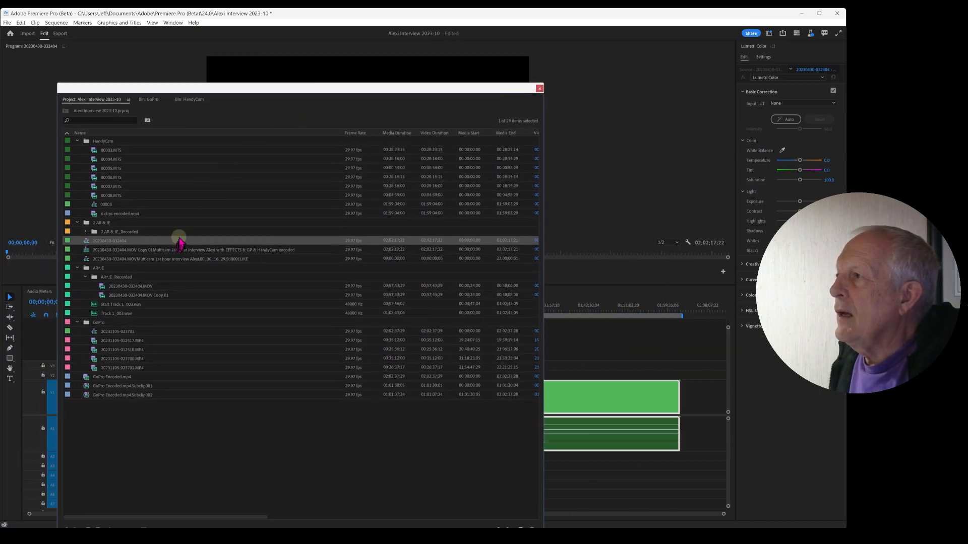
click(189, 252)
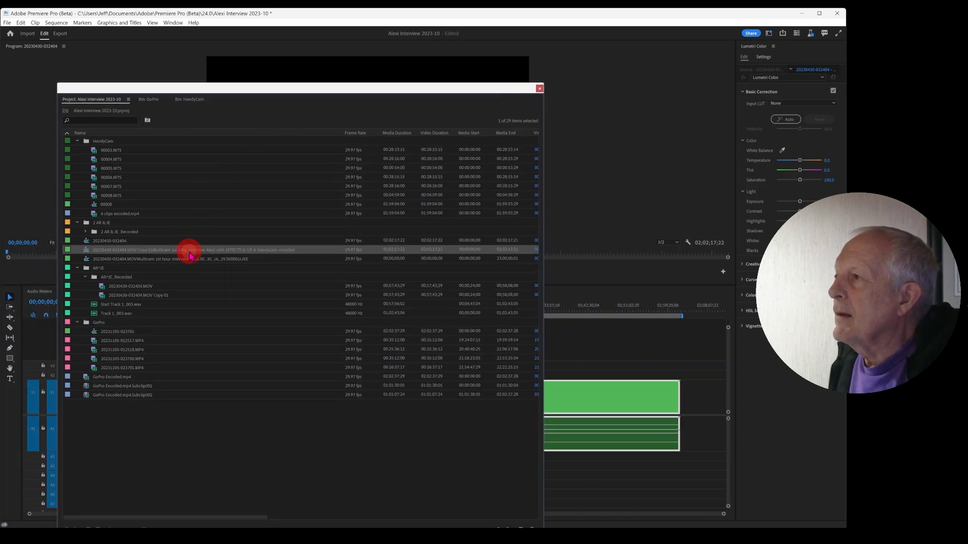
right_click(191, 256)
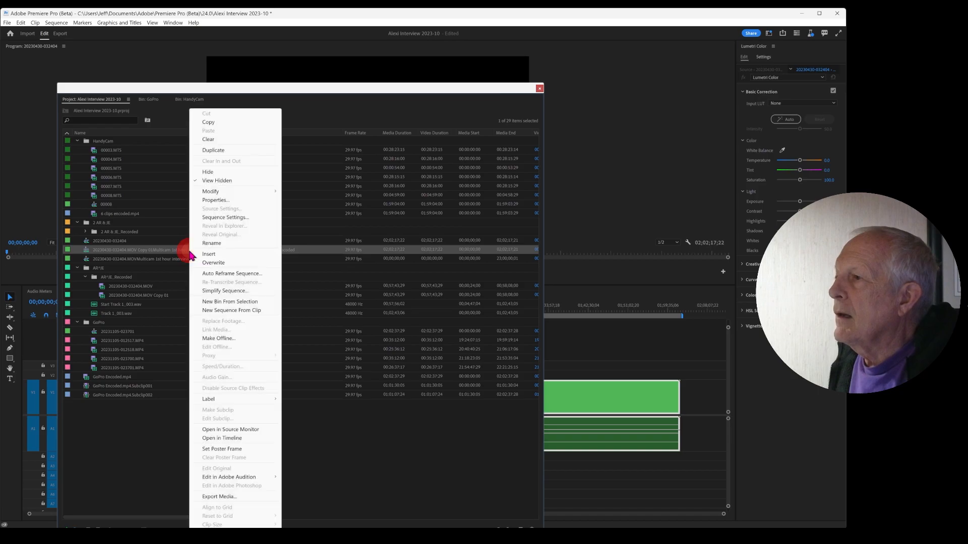
click(226, 438)
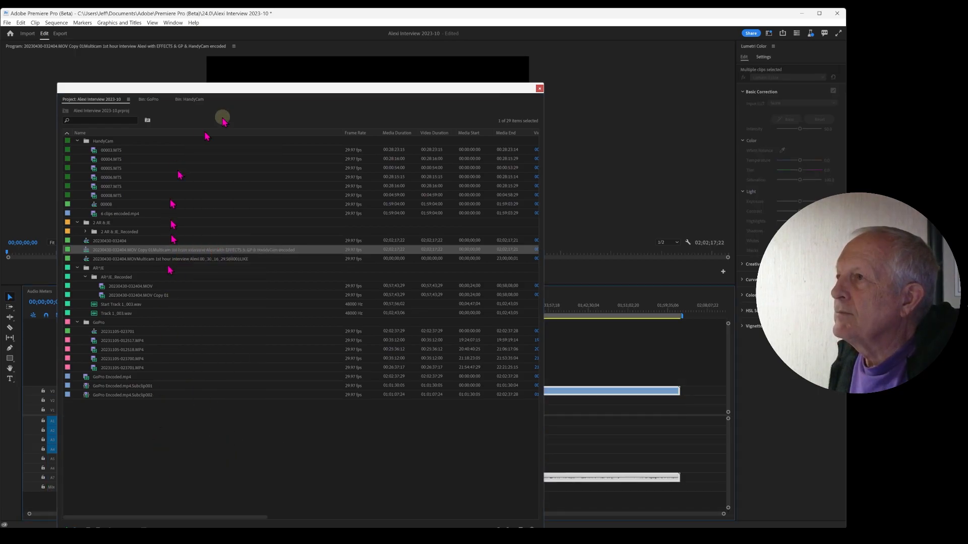
drag(251, 89, 0, 67)
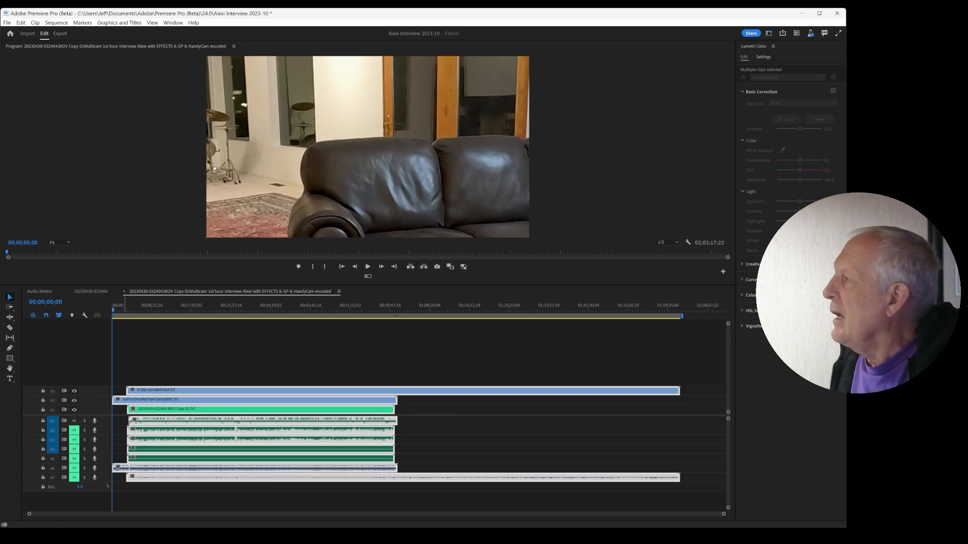
Create a multi-camera source sequence with the suffix FINAL from the four selected clips, synchronised by Mix Down audio without moving sources to Processed Clips
drag(0, 79, 389, 73)
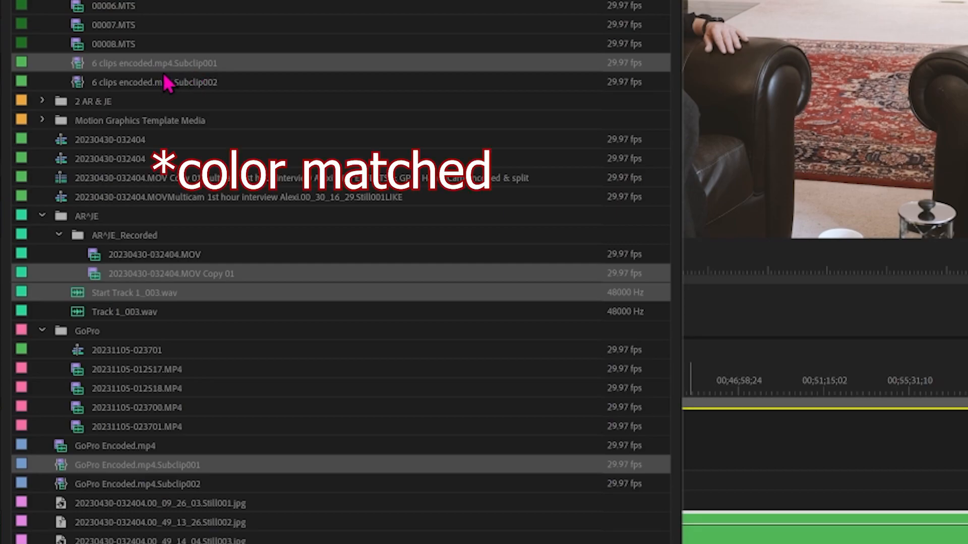
right_click(315, 63)
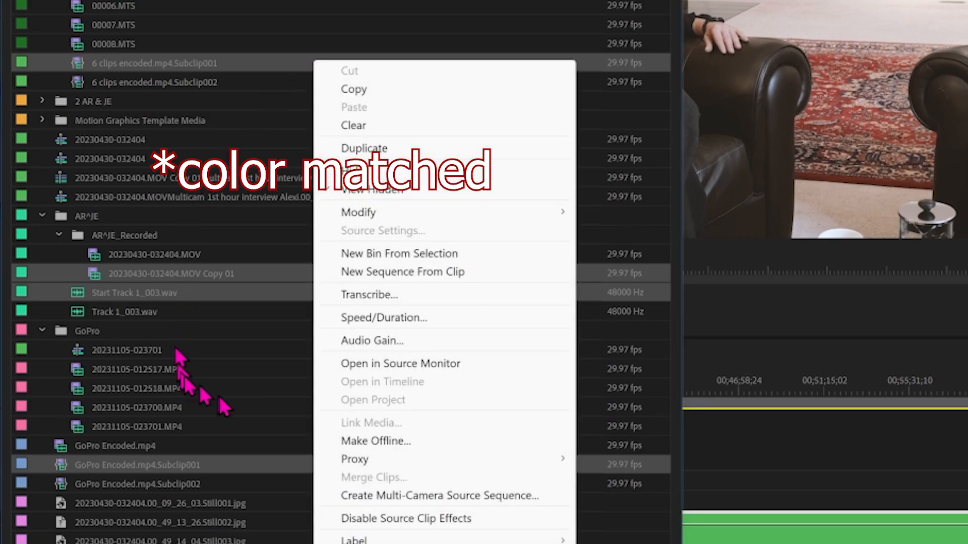
click(408, 497)
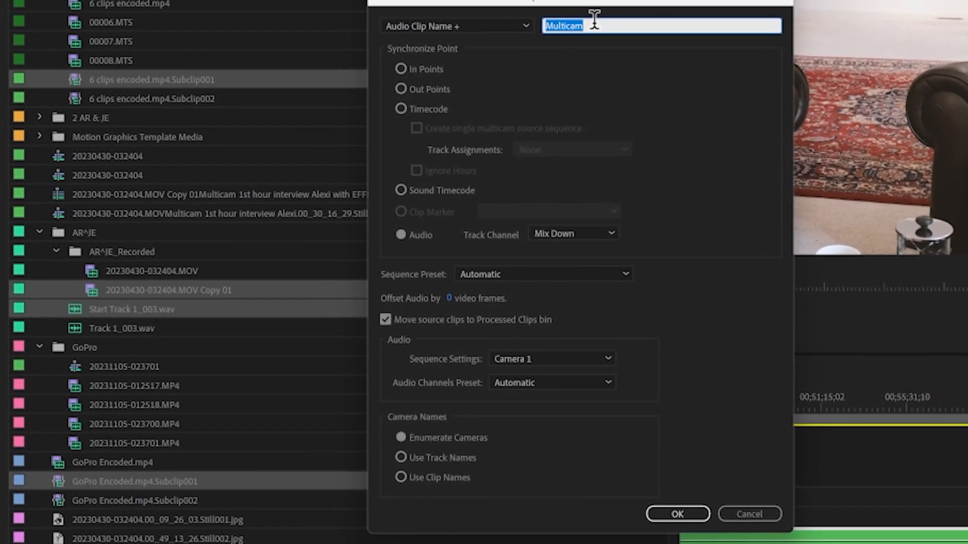
text(Fi)
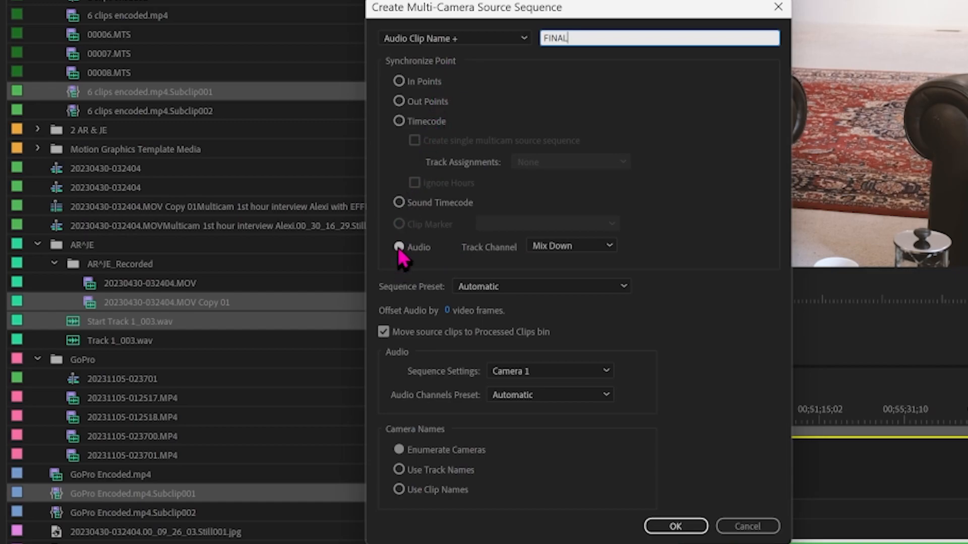
click(399, 247)
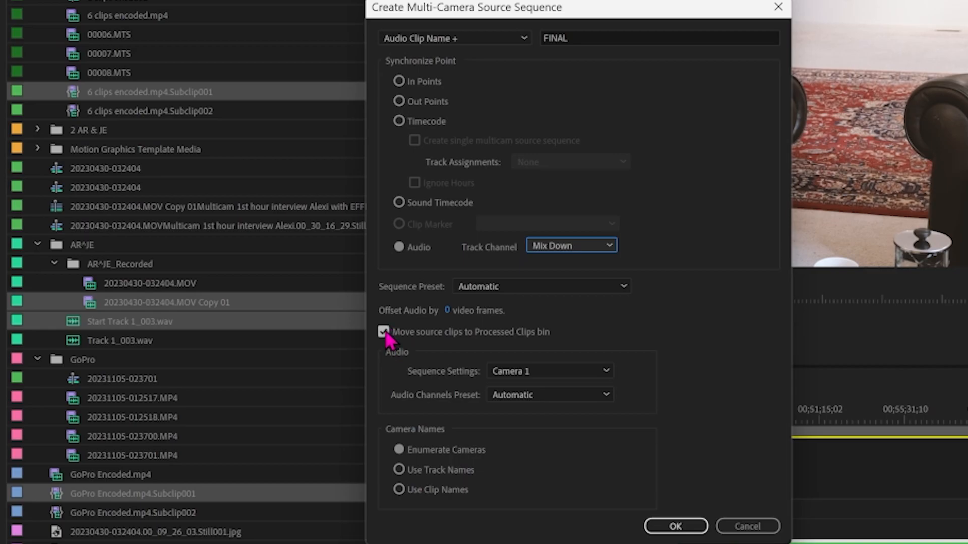
click(384, 331)
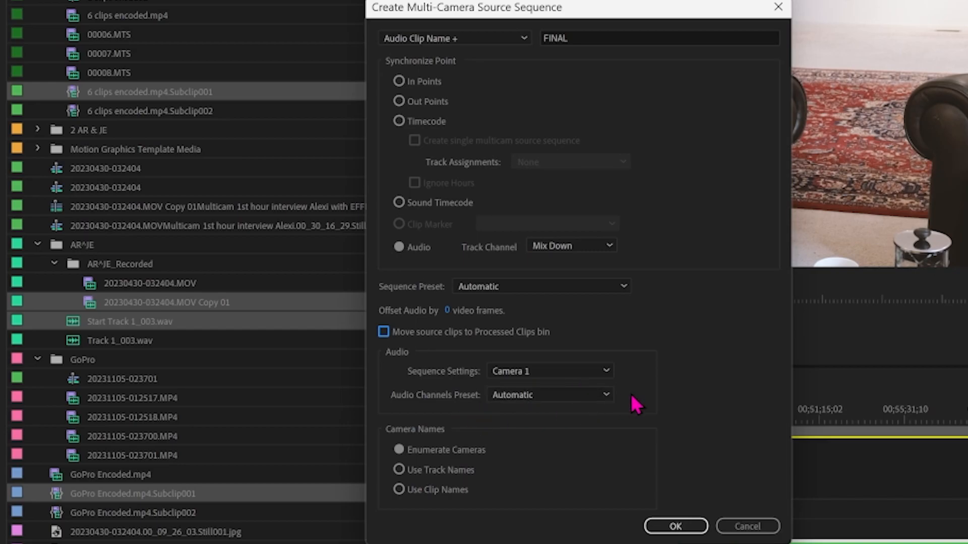
click(678, 526)
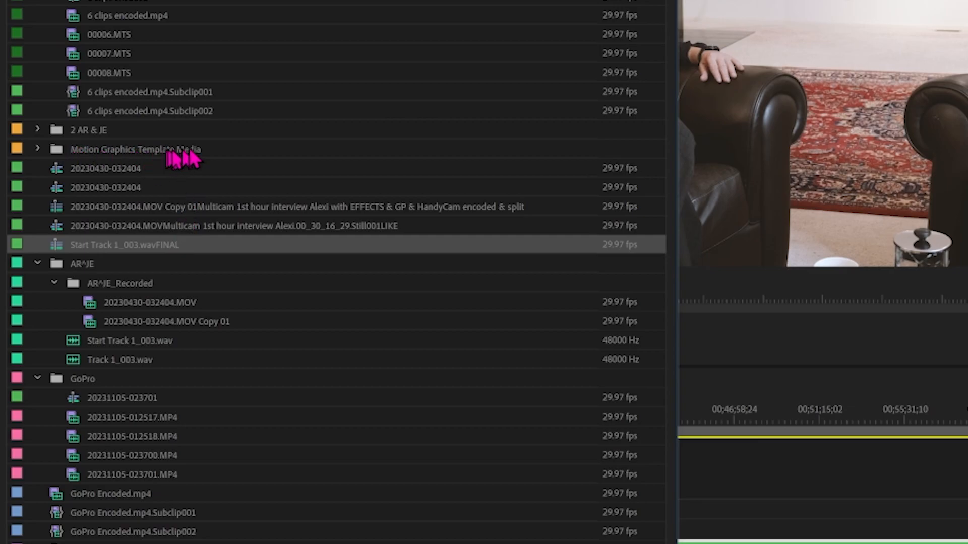
Make a new sequence from Start Track 1_003.wavFINAL and move the playhead to 00;03;11;18 to show its camera angles
right_click(115, 247)
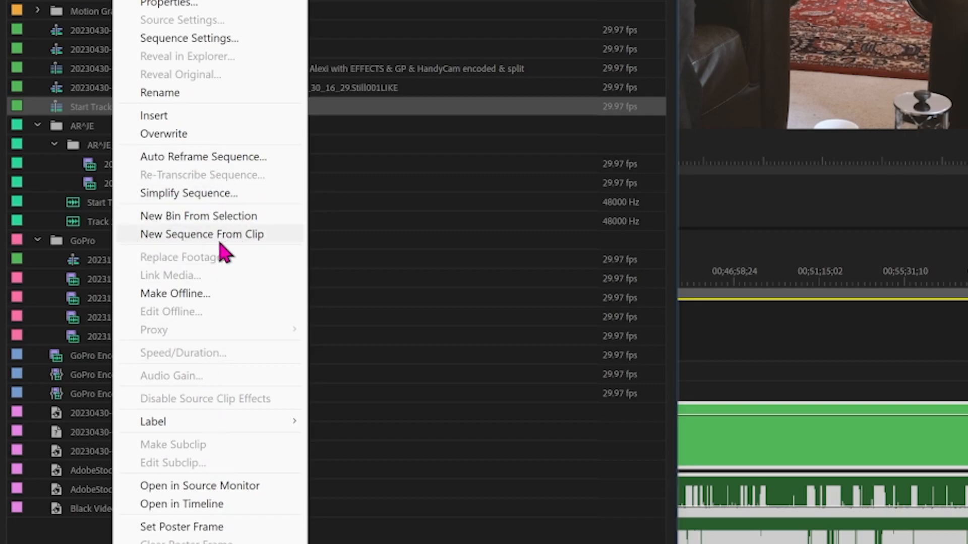
click(180, 239)
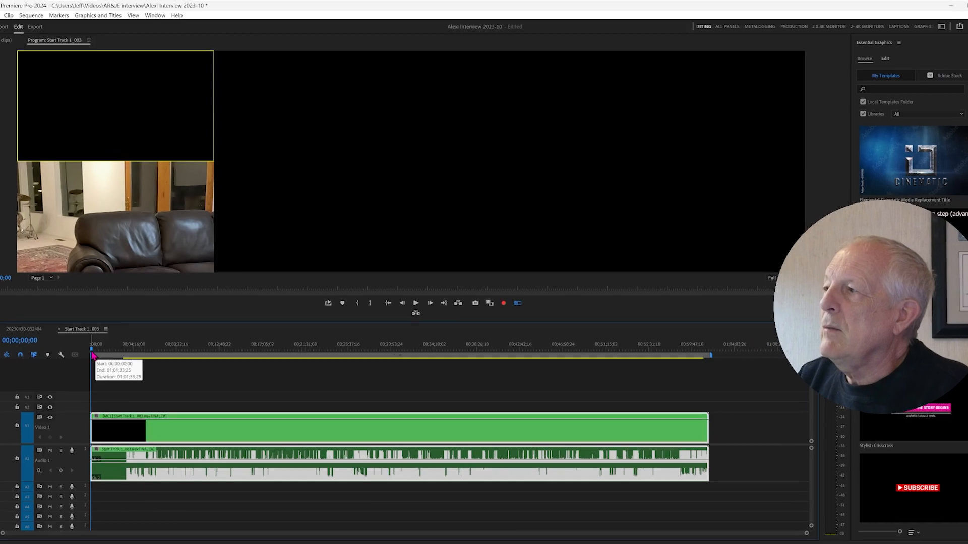
mouse_move(165, 368)
mouse_down()
mouse_move(264, 369)
mouse_move(168, 381)
mouse_up()
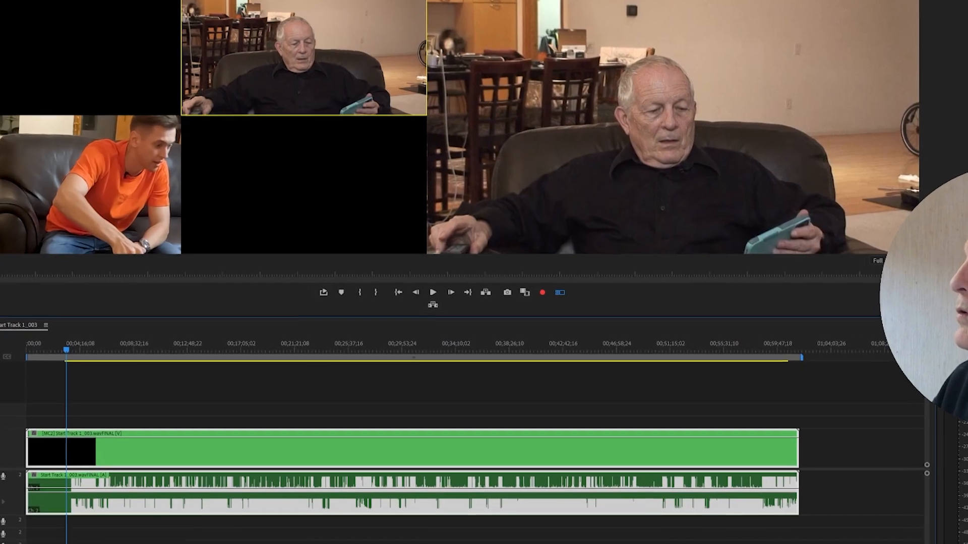
Open the Start Track 1_003.wavFINAL source sequence in its own timeline and move the project window out of view
drag(0, 48, 252, 0)
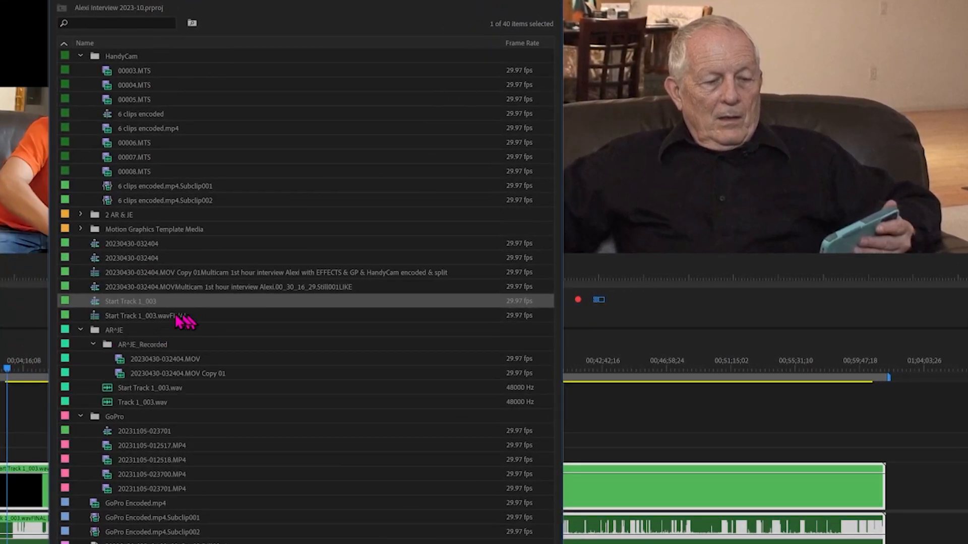
click(176, 316)
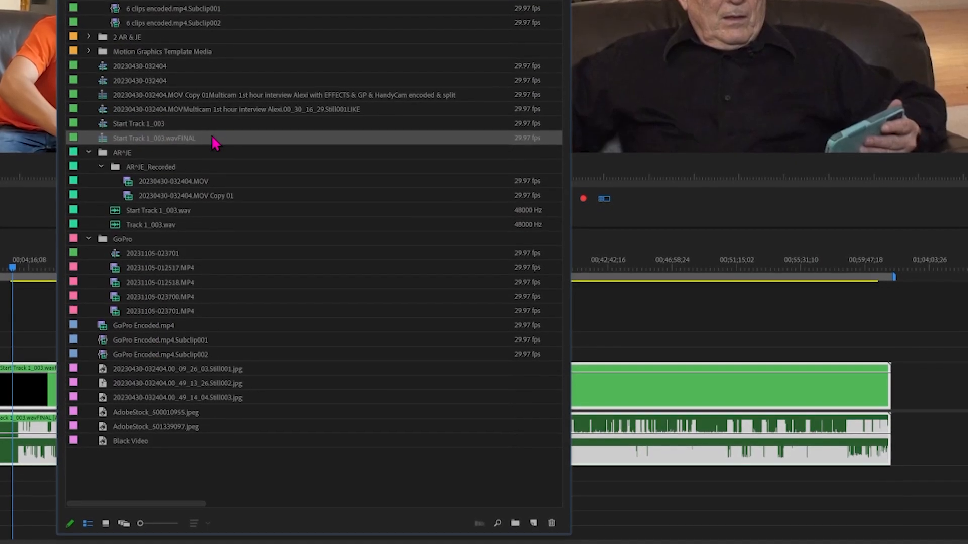
right_click(212, 138)
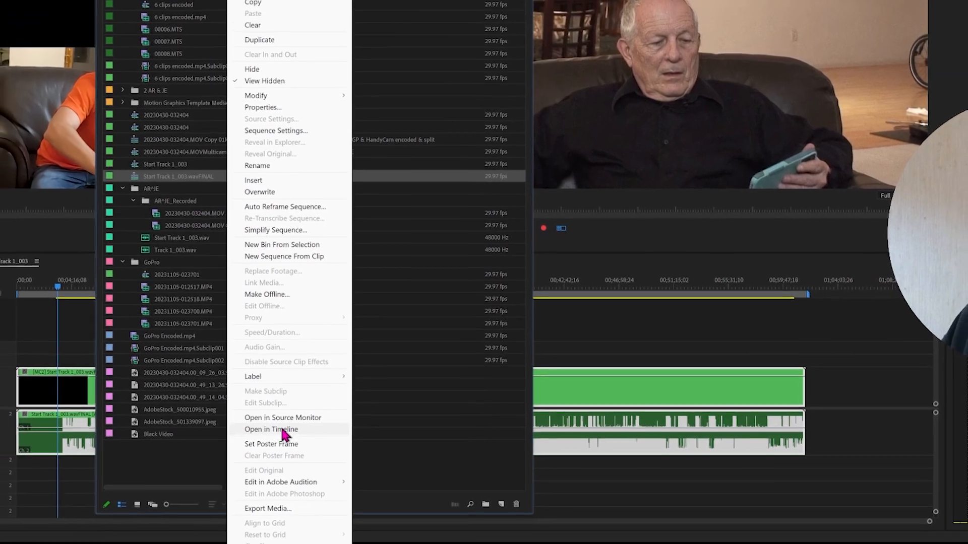
click(282, 430)
drag(398, 1, 0, 11)
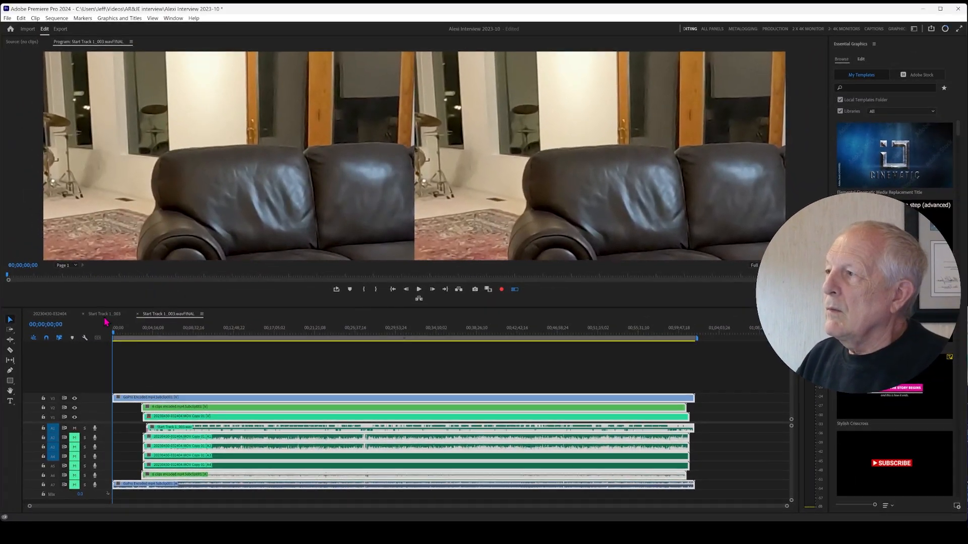
Compare the Start Track 1_003 sequence with the Start Track 1_003.wavFINAL source timeline and enlarge the timeline area
click(104, 316)
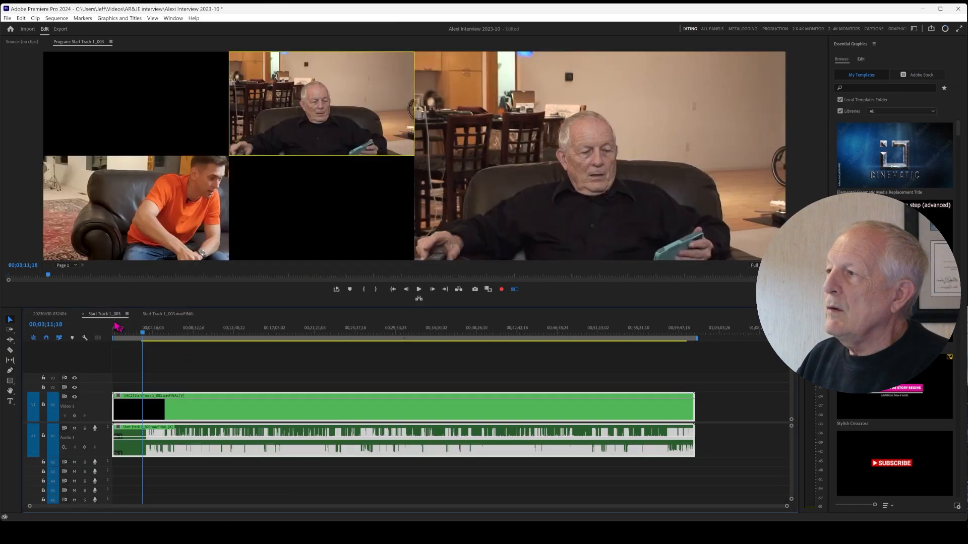
click(169, 314)
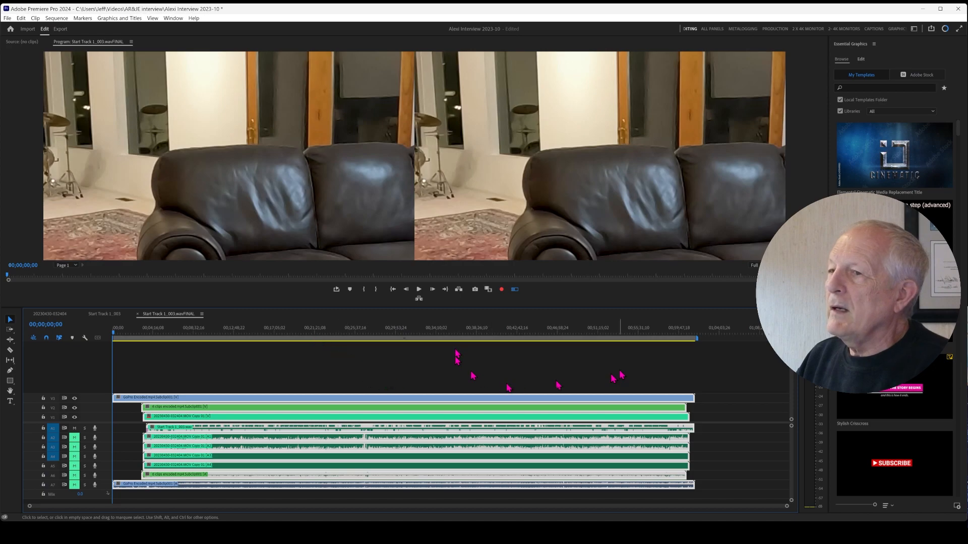
drag(420, 309, 418, 222)
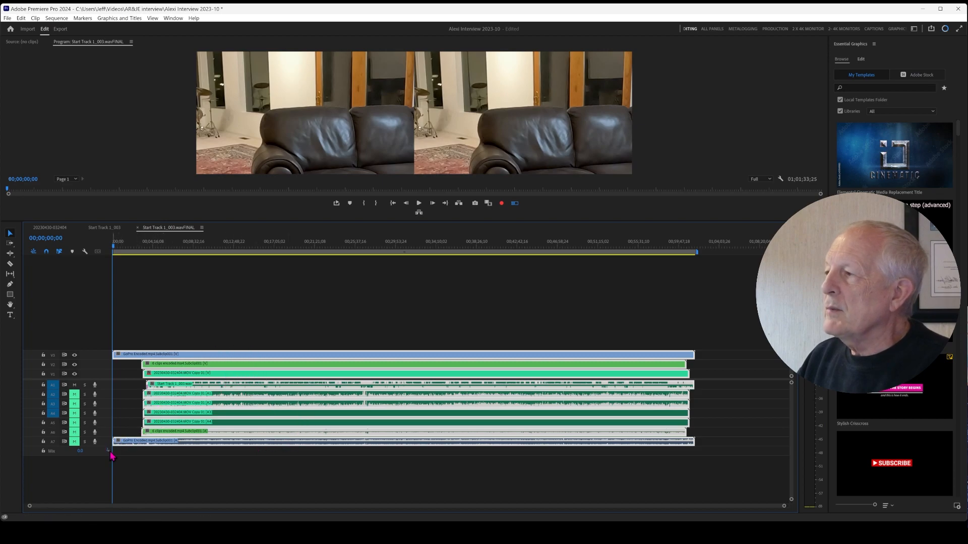
Enlarge the audio tracks of the Start Track 1_003.wavFINAL source timeline to inspect their waveforms, and return to the Start Track 1_003 sequence
drag(790, 499, 786, 506)
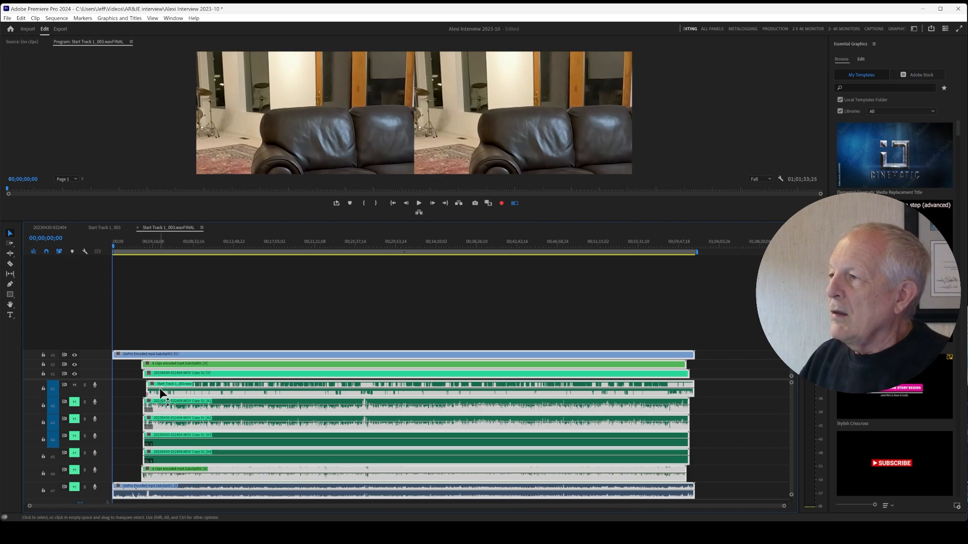
click(110, 230)
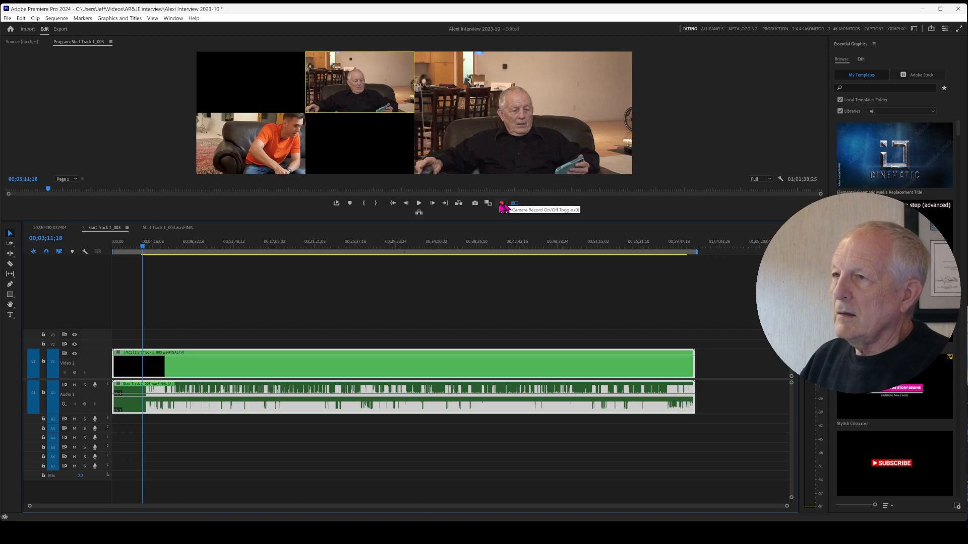
Enable multi-camera recording and record live angle switches during playback, from camera 2 to camera 3 to camera 1, ending with playback stopped
click(502, 204)
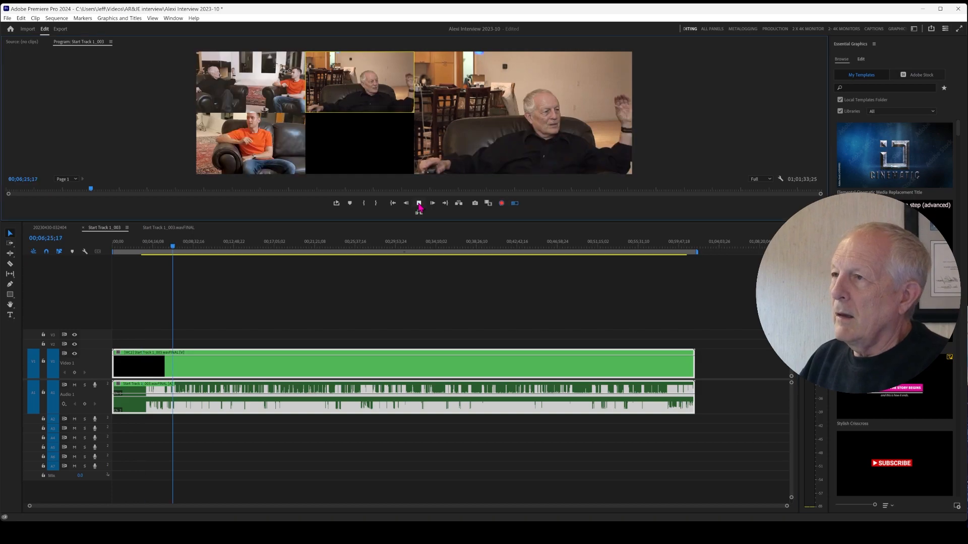
click(419, 203)
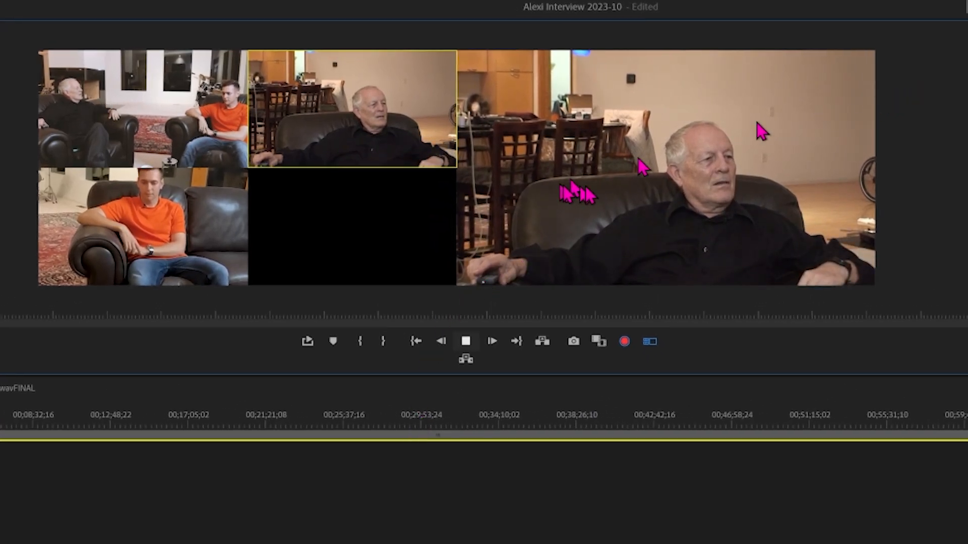
click(374, 126)
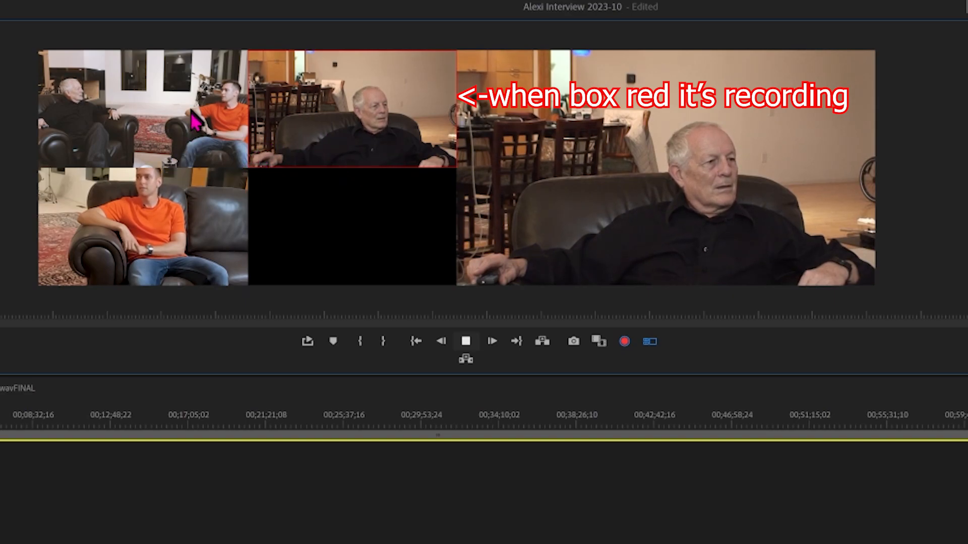
click(145, 217)
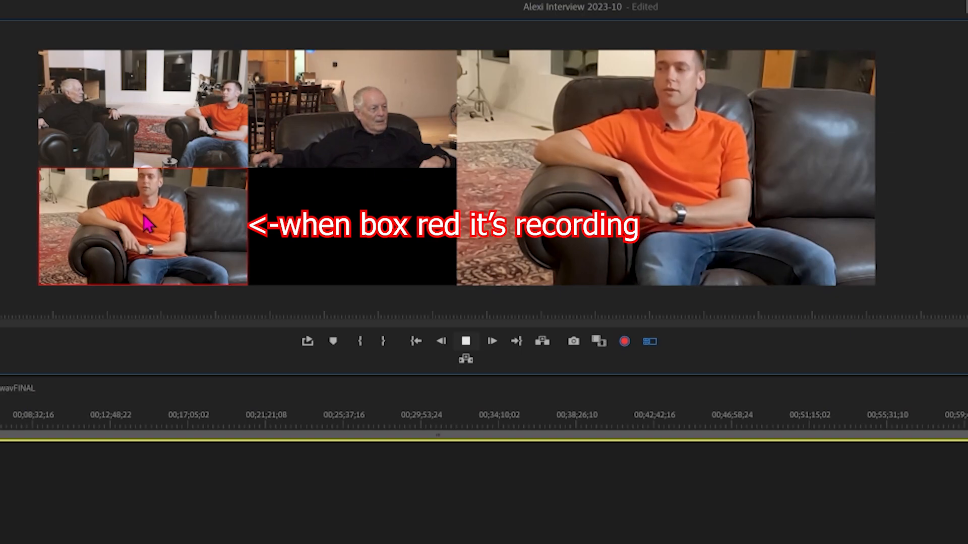
click(166, 120)
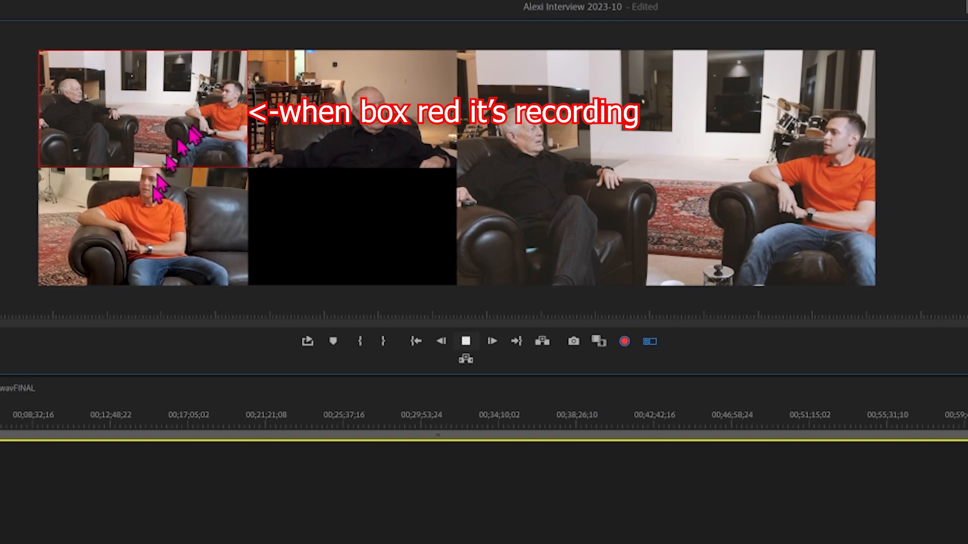
click(465, 343)
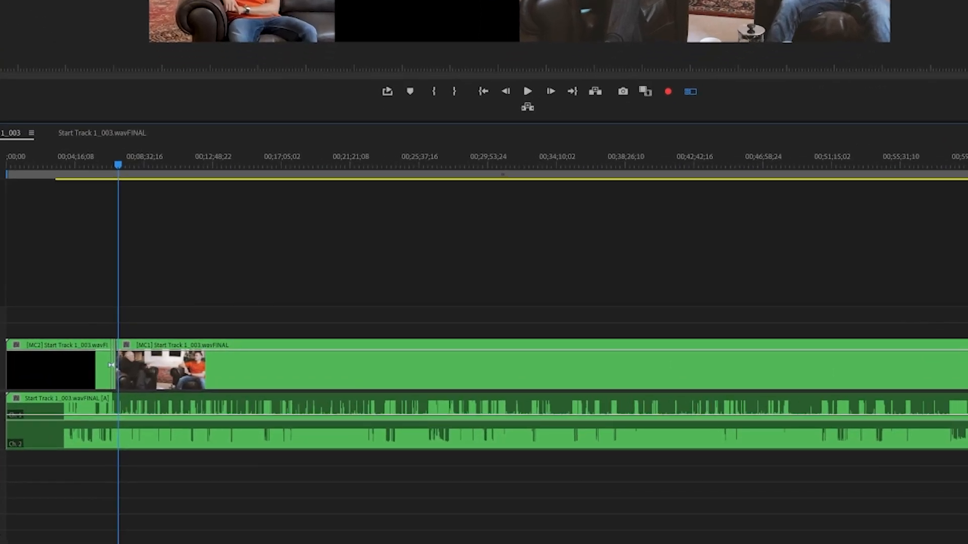
Switch the last recorded segment, at the playhead, to camera 2 and return it to camera 1
key(equal)
key(equal)
key(equal)
key(equal)
key(equal)
key(equal)
key(equal)
key(equal)
key(equal)
key(minus)
key(minus)
key(minus)
key(equal)
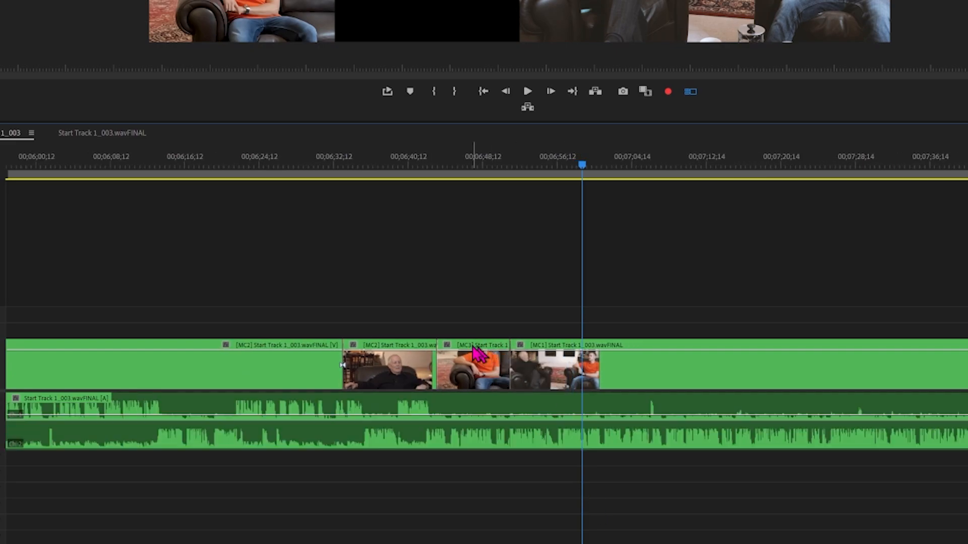
click(472, 375)
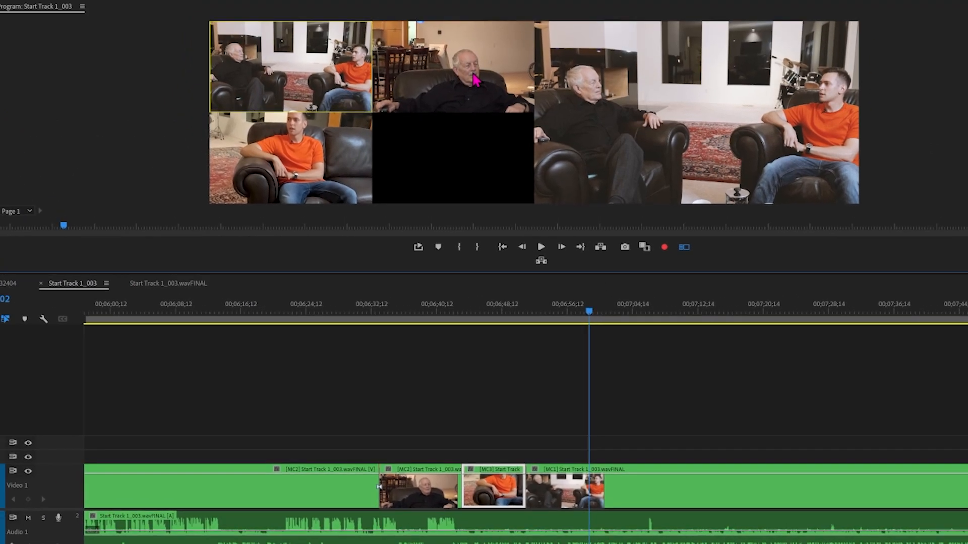
click(470, 48)
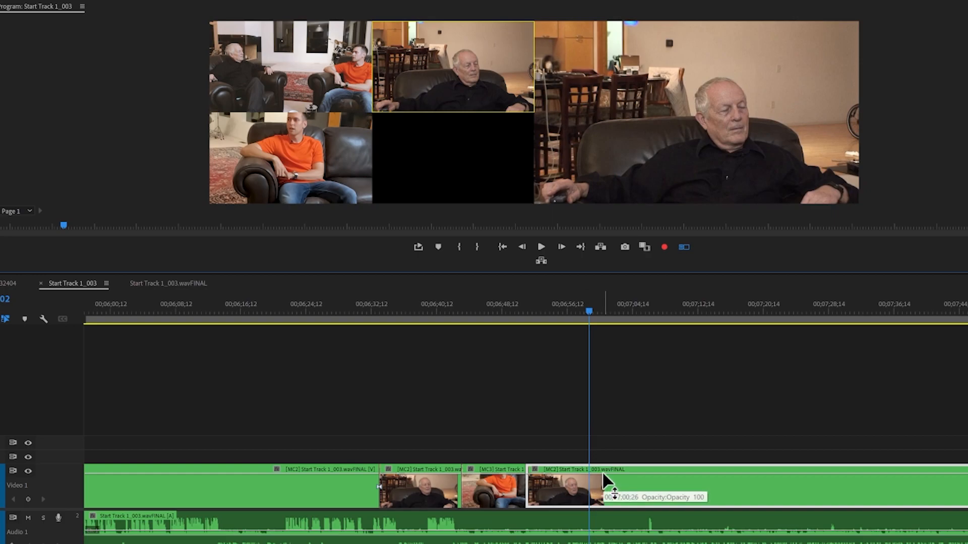
click(268, 59)
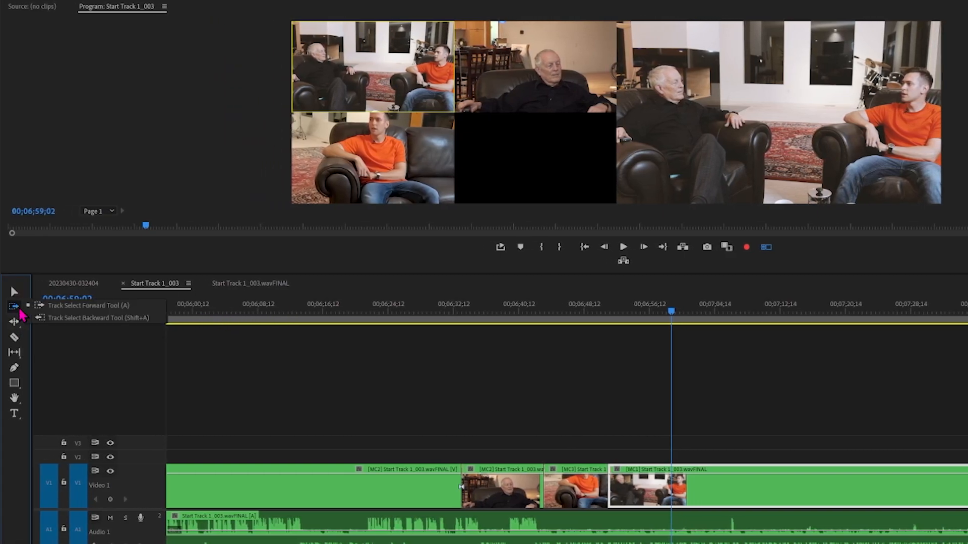
Roll the cut between the camera 3 and last camera 1 segments forward by 00;00;14;15 and place the playhead at 00;07;01;26
click(17, 323)
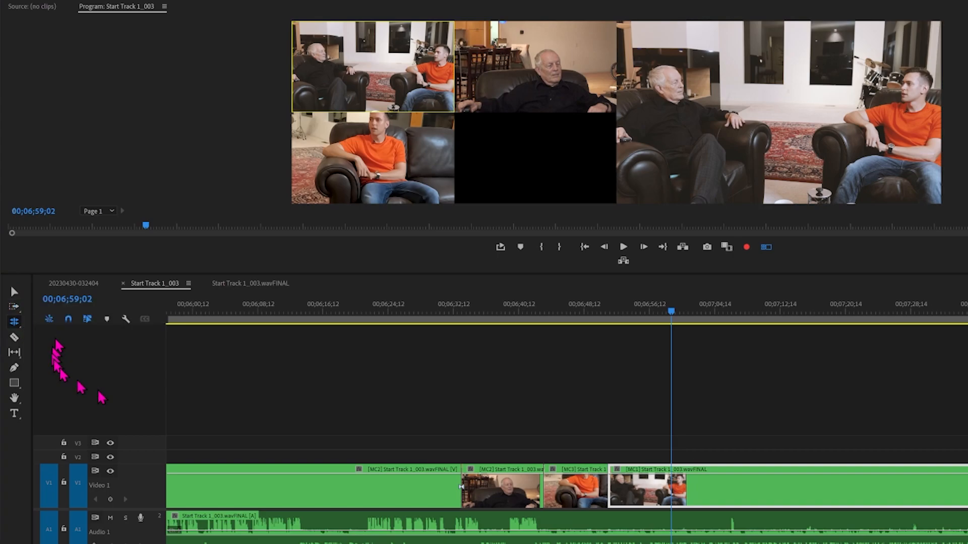
drag(609, 494, 728, 495)
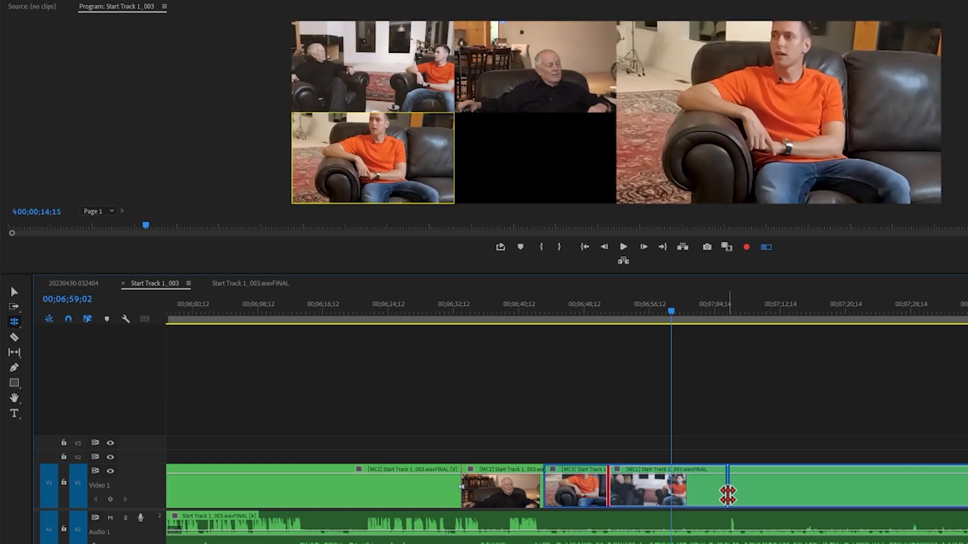
drag(671, 312, 694, 356)
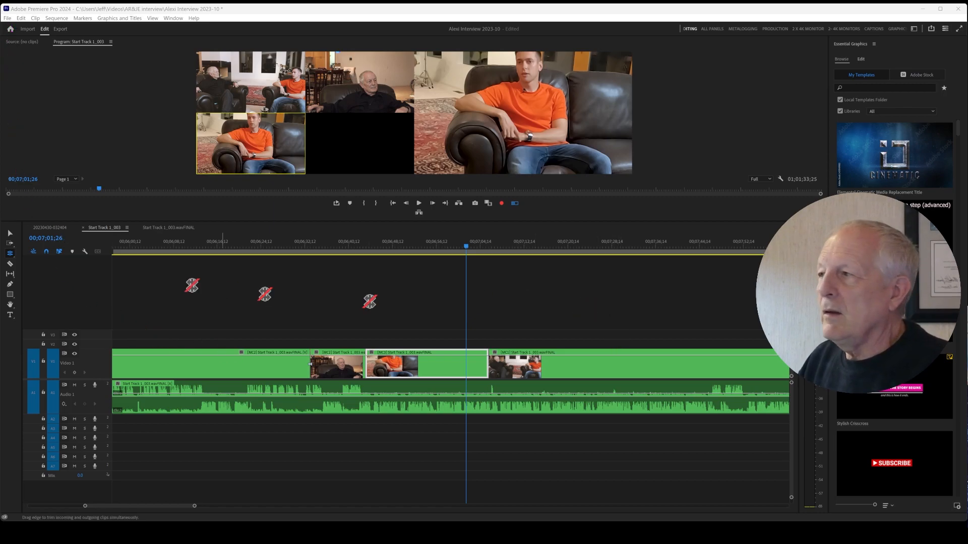
click(10, 234)
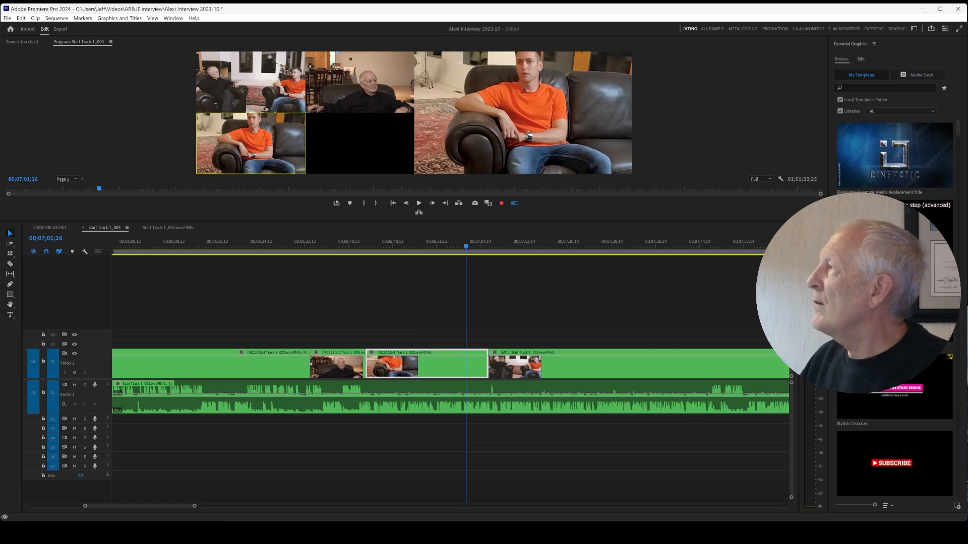
Open the Effect Controls for the extended camera 3 segment and bring their window into view
key(shift+5)
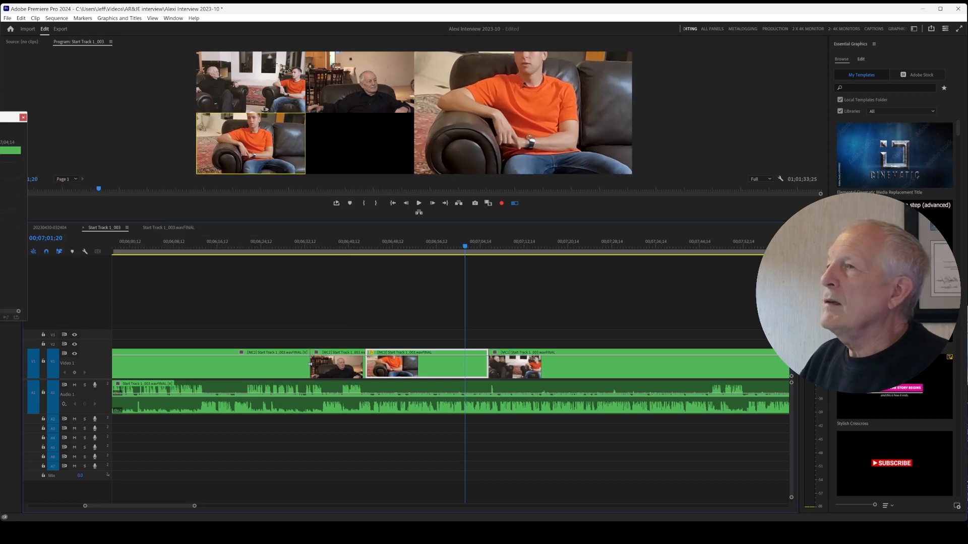
drag(10, 117, 339, 160)
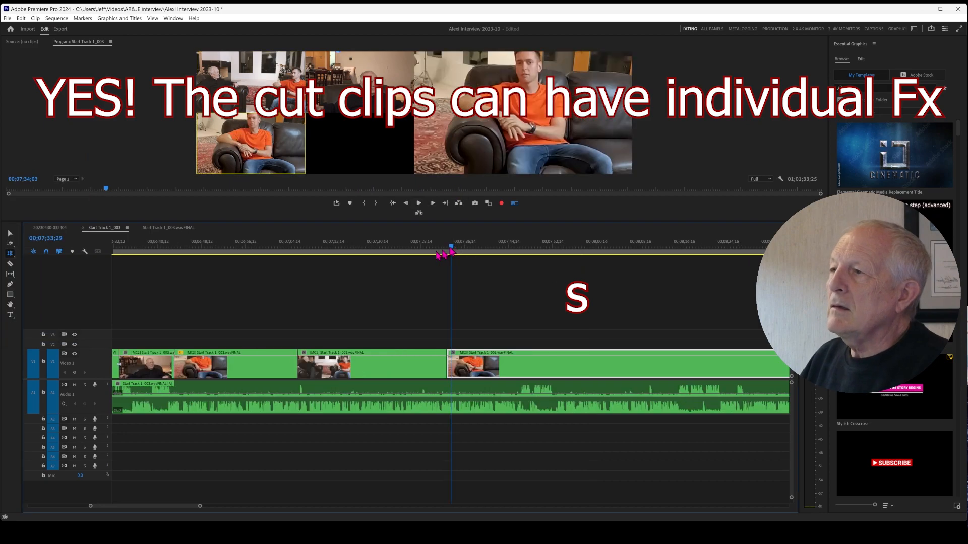
Compare the framing of the camera 3 segments along the timeline and check the audio format of Start Track 1_003.wav in the project
drag(450, 255, 378, 263)
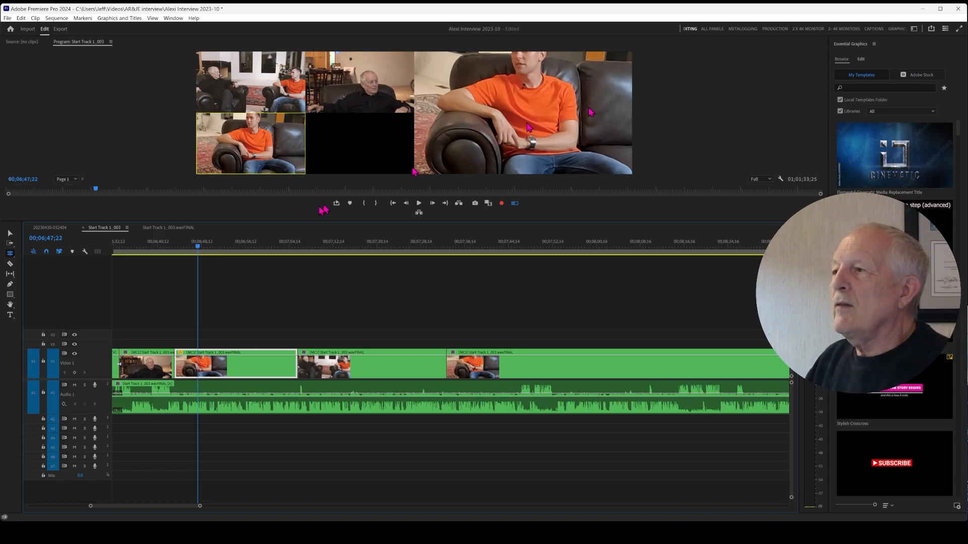
drag(197, 246, 481, 246)
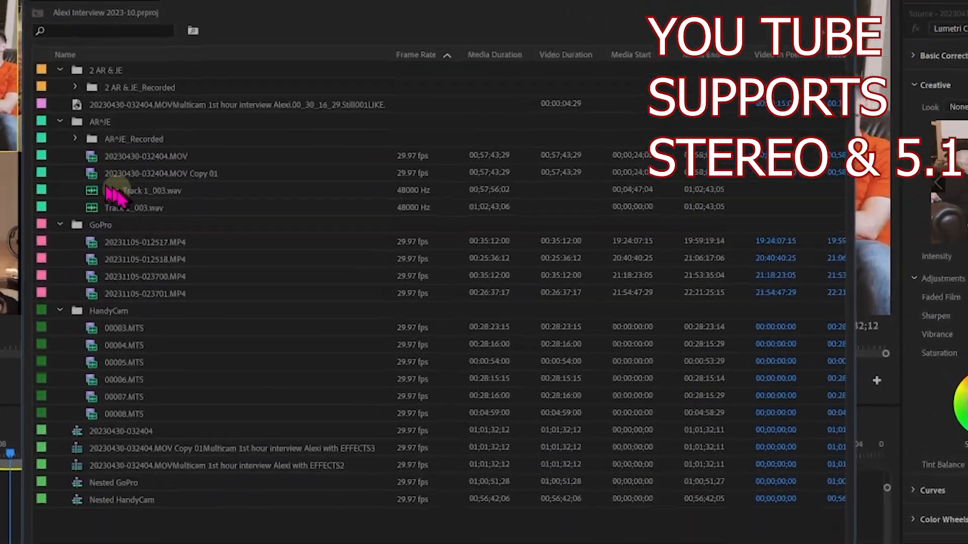
mouse_move(217, 163)
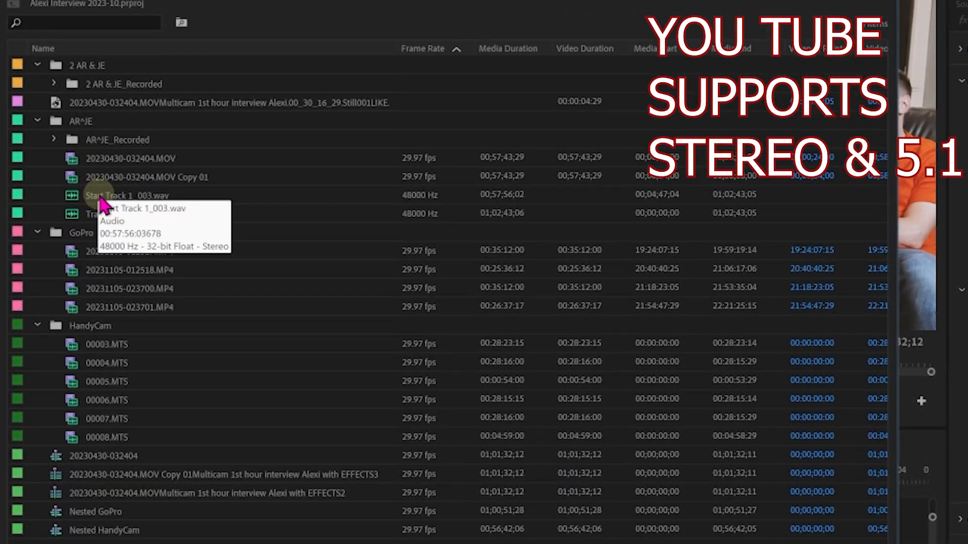